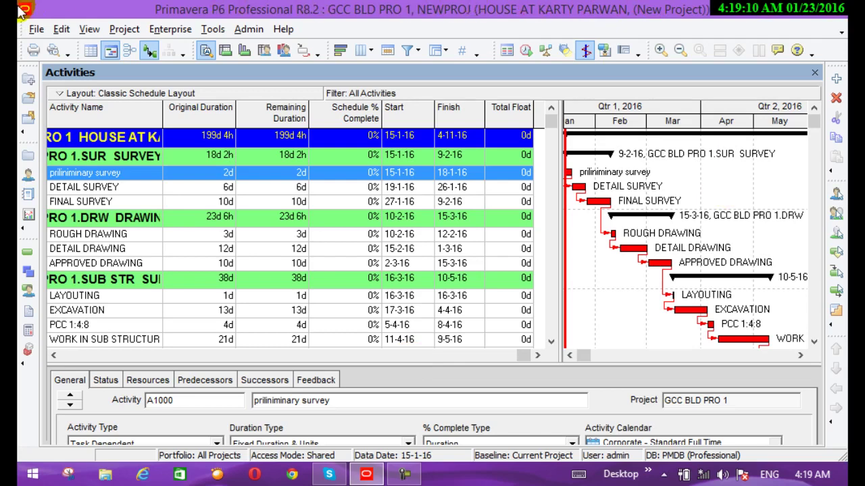
Step: Open the Projects view to show the enterprise project structure
click(181, 30)
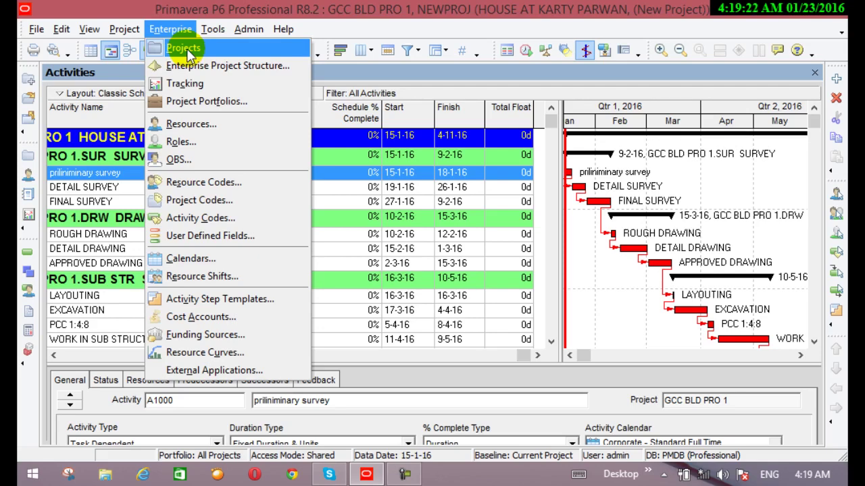
click(137, 7)
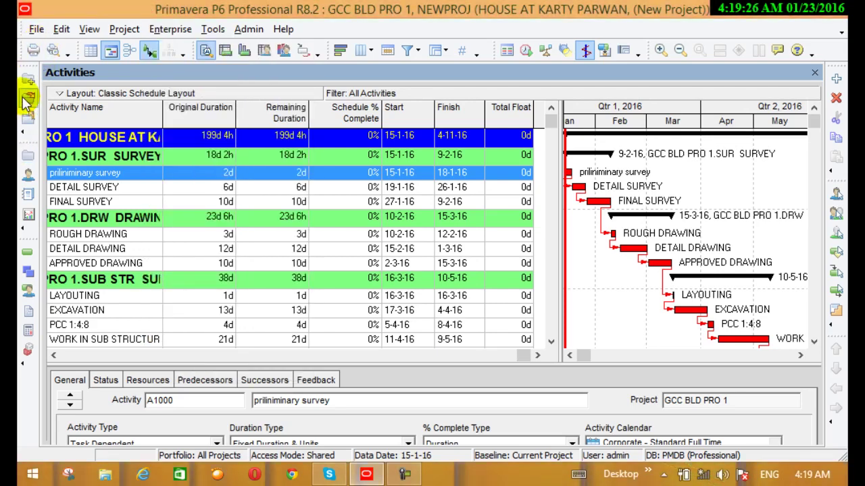
click(28, 156)
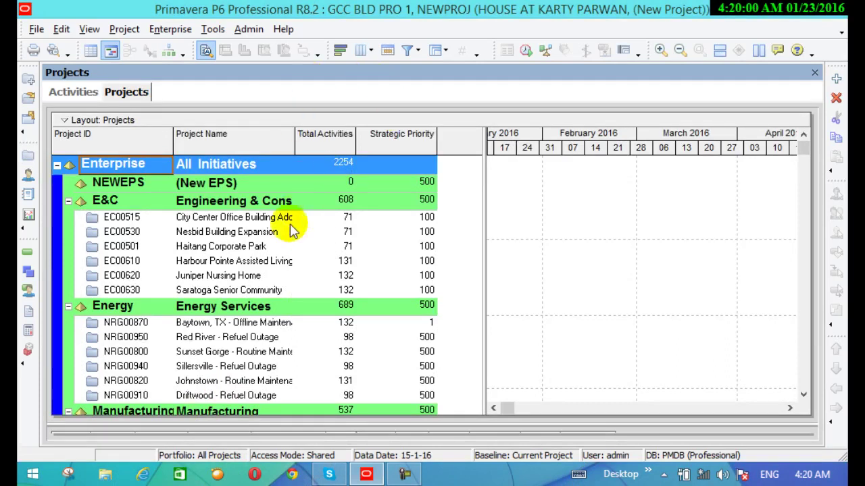
Step: Start a new project under the BDS PRO building projects node of ACC, keeping BUILDING PROJECTS as its EPS
click(803, 394)
click(803, 395)
click(803, 395)
click(803, 394)
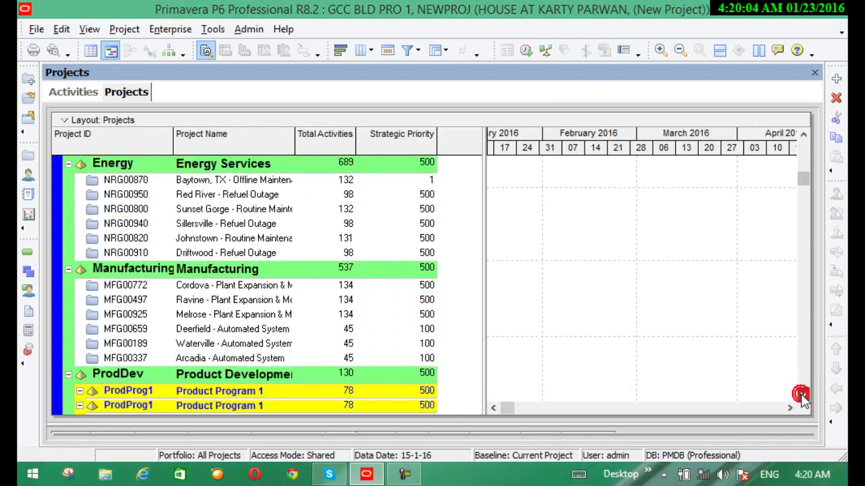
click(803, 394)
click(803, 395)
click(803, 395)
click(804, 394)
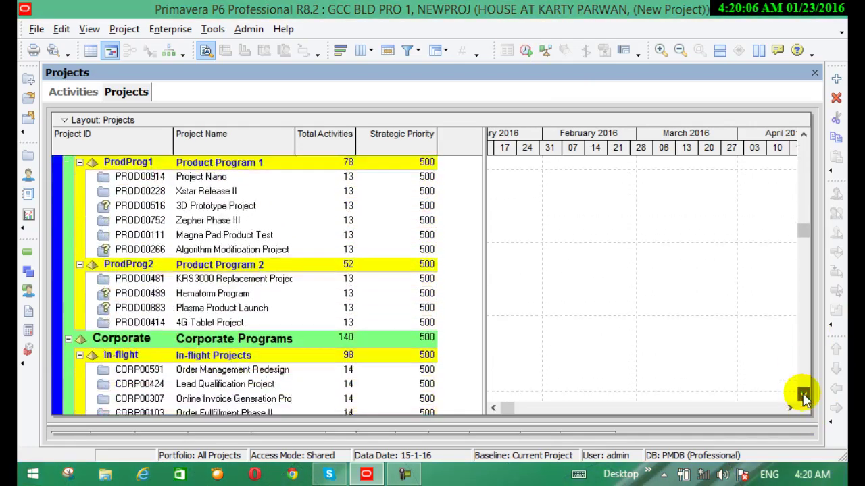
click(803, 394)
click(803, 395)
click(803, 394)
click(803, 395)
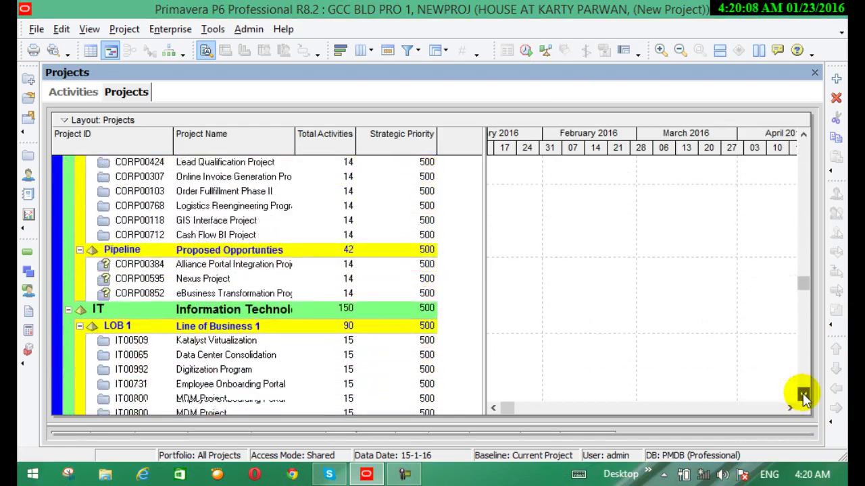
click(803, 394)
click(803, 394)
click(803, 394)
click(803, 395)
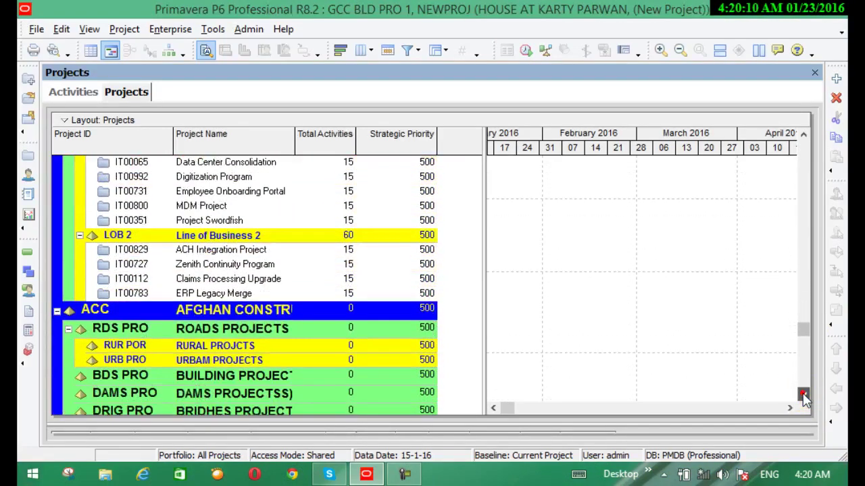
click(803, 394)
click(804, 394)
click(804, 395)
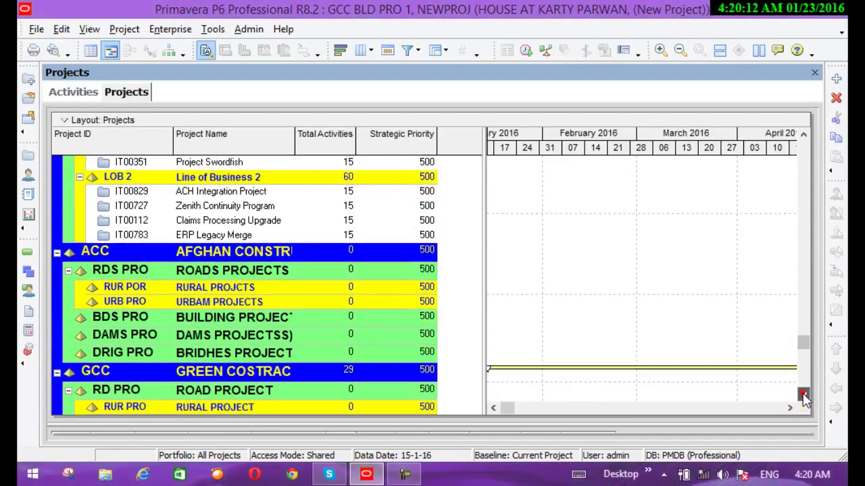
click(803, 394)
click(804, 394)
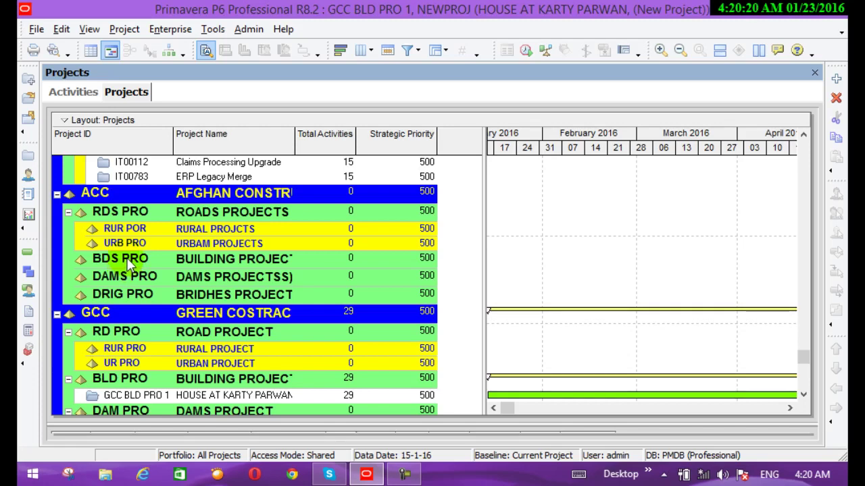
click(190, 266)
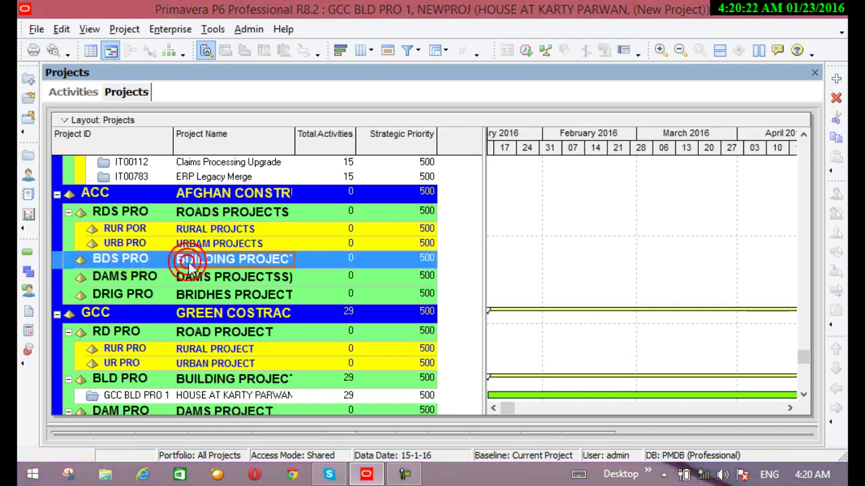
click(837, 79)
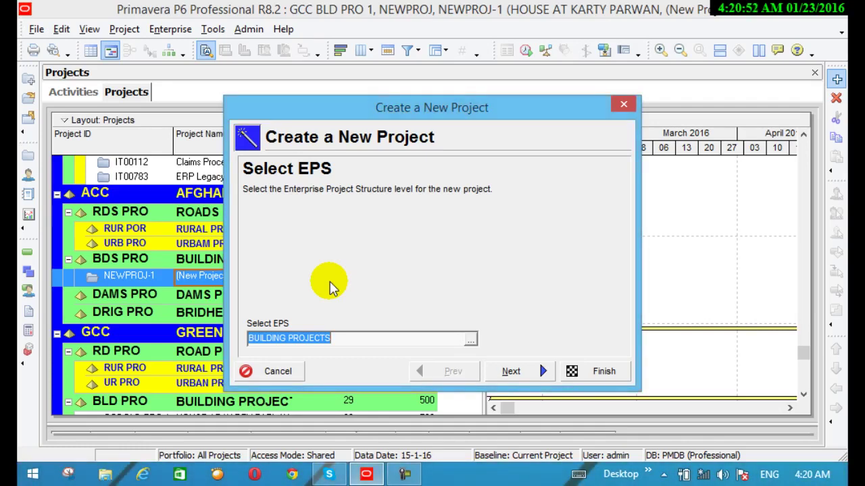
click(526, 373)
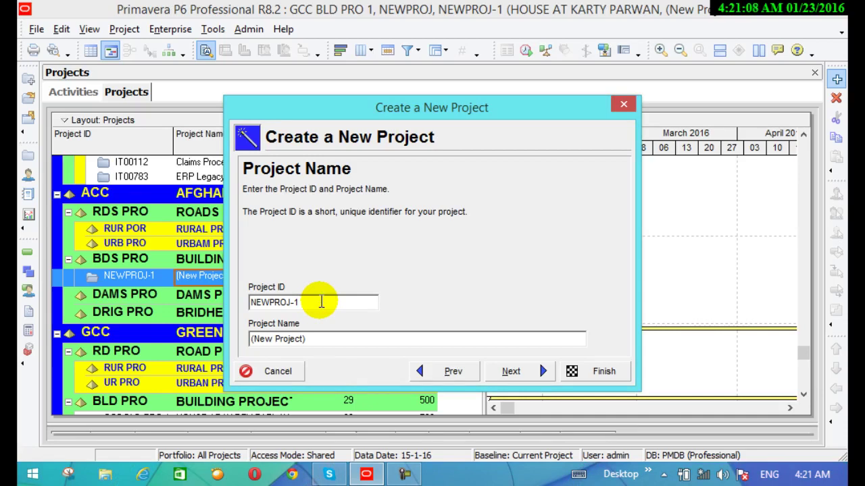
Step: Set the new project's ID to ACC BLD PRO 1
drag(321, 302, 233, 311)
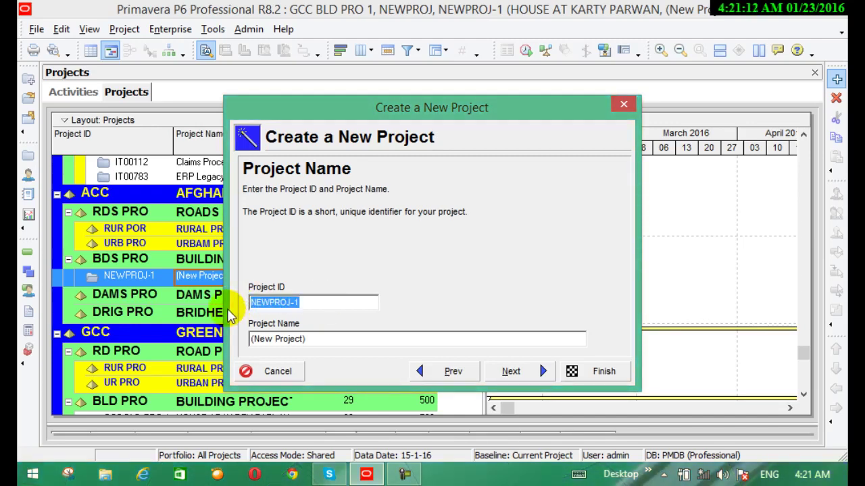
text(acc)
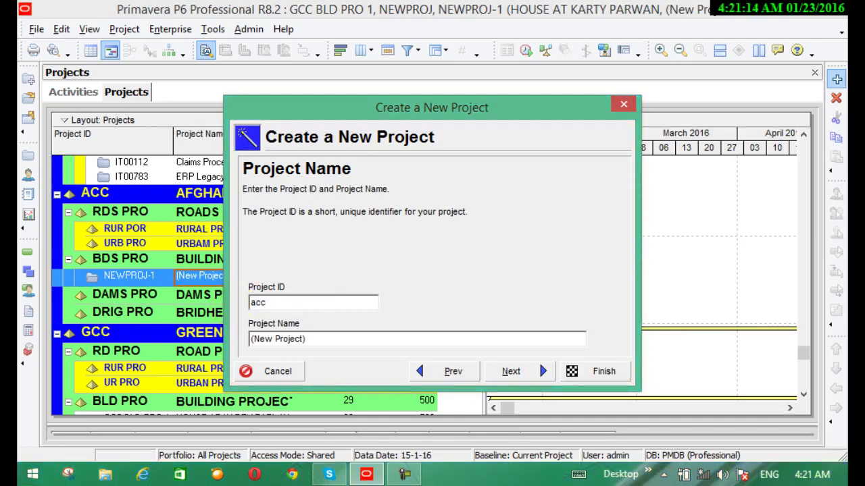
key(BackSpace)
key(BackSpace)
key(BackSpace)
text(ACC)
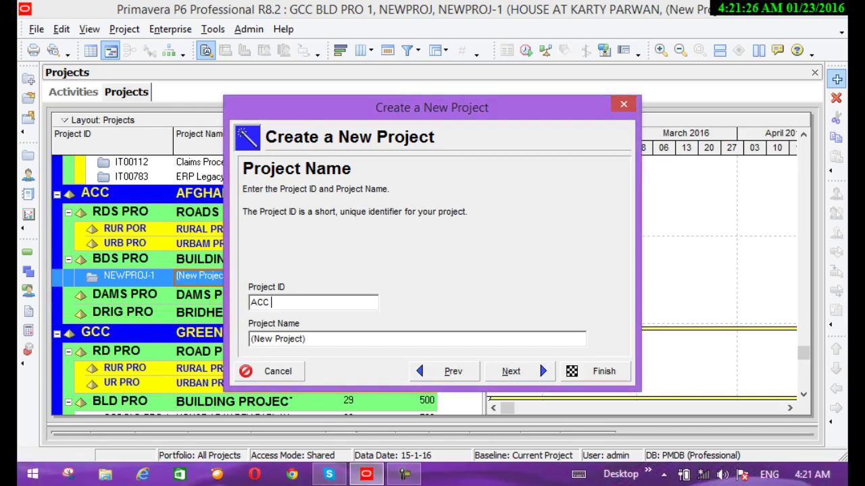
text(BLD PRO 1)
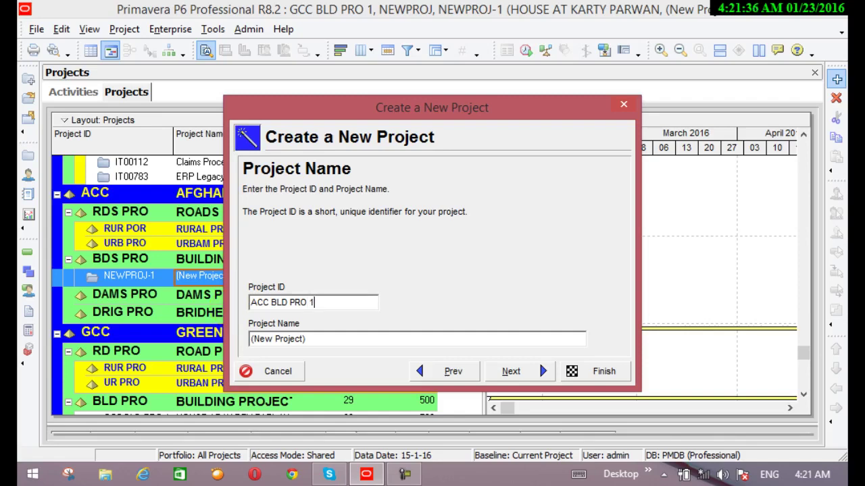
Step: Name the project HOUSE AT KARTY PERWAN and continue to the project start and end dates
click(320, 338)
double_click(320, 338)
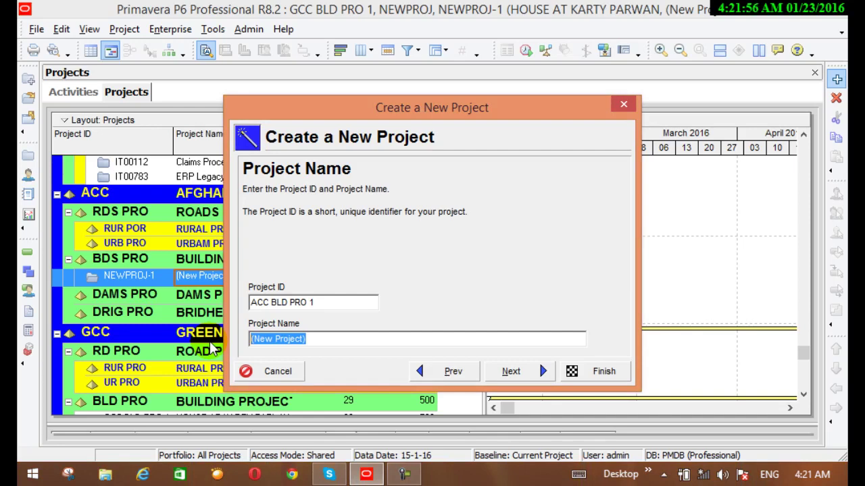
text(HOU)
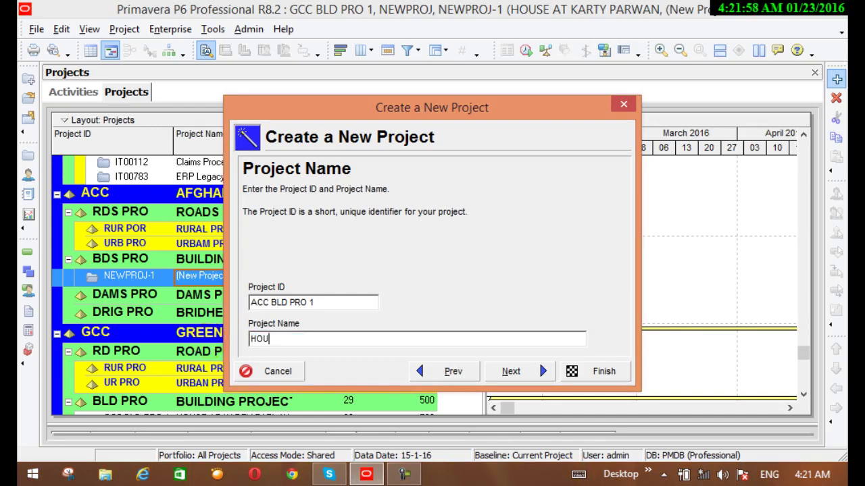
text(SE AT K)
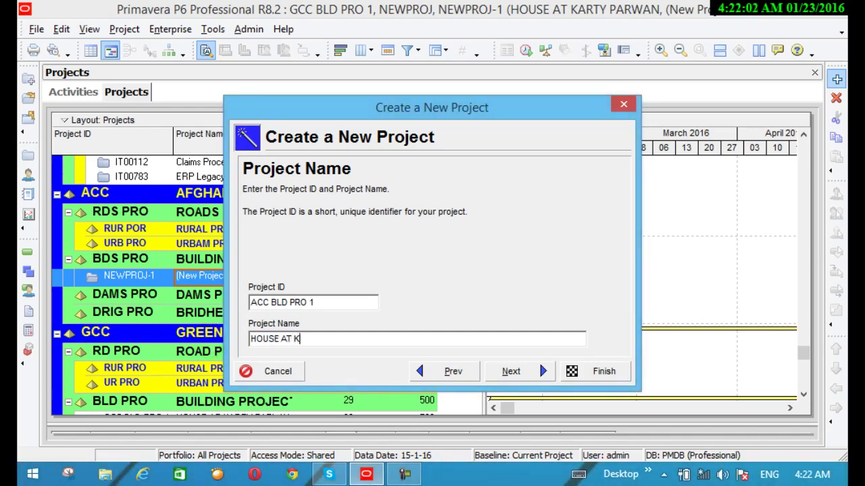
text(ARTY PERWA)
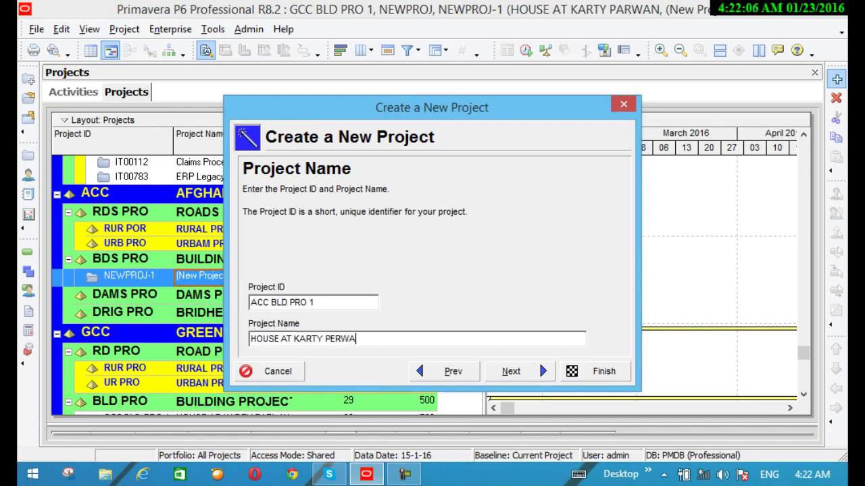
text(N)
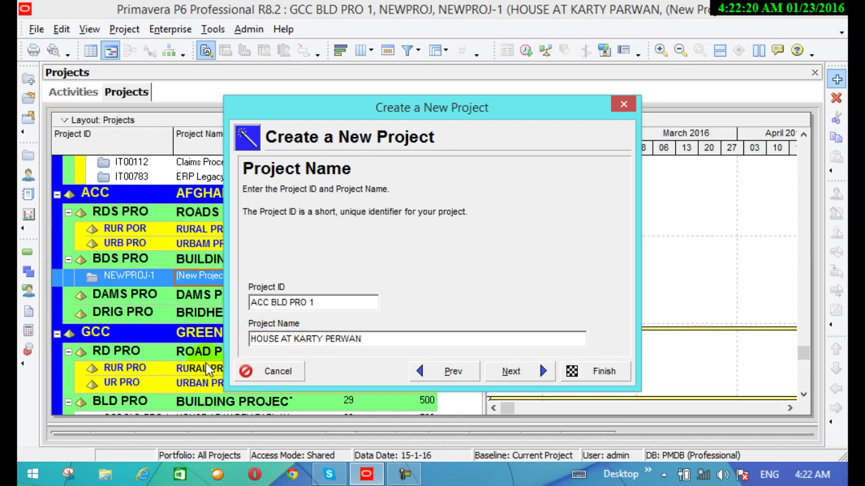
click(518, 373)
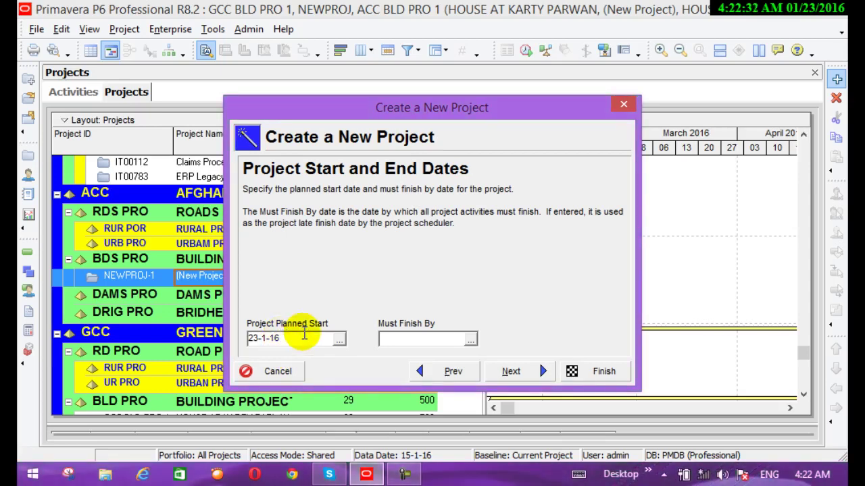
Step: Set the project's planned start date to 30 January 2016
click(339, 339)
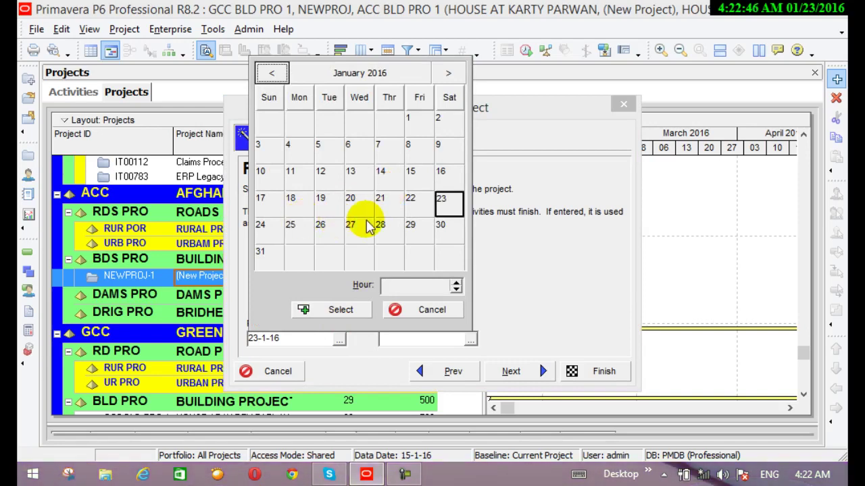
click(443, 230)
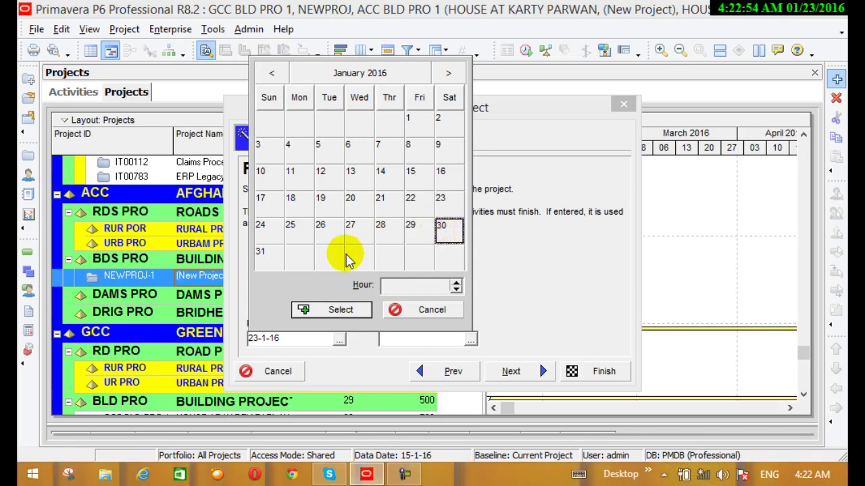
click(334, 309)
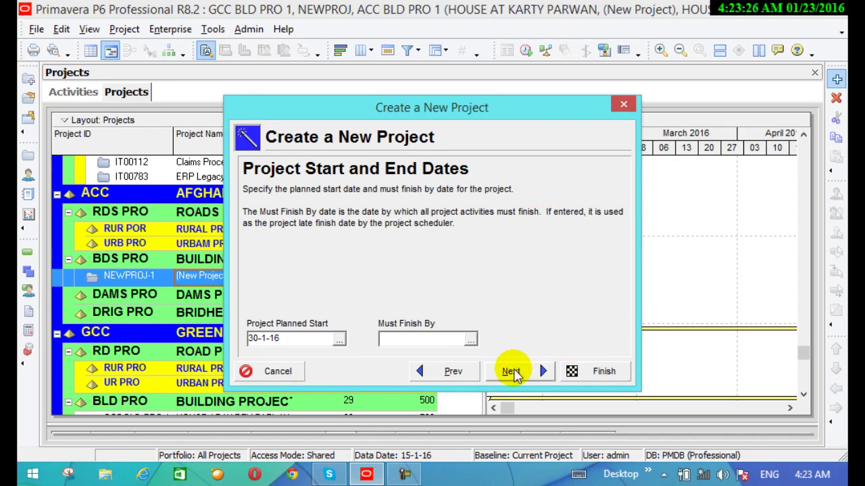
Step: Try a Must Finish By date of 1 January 2017 and clear the date again
click(409, 338)
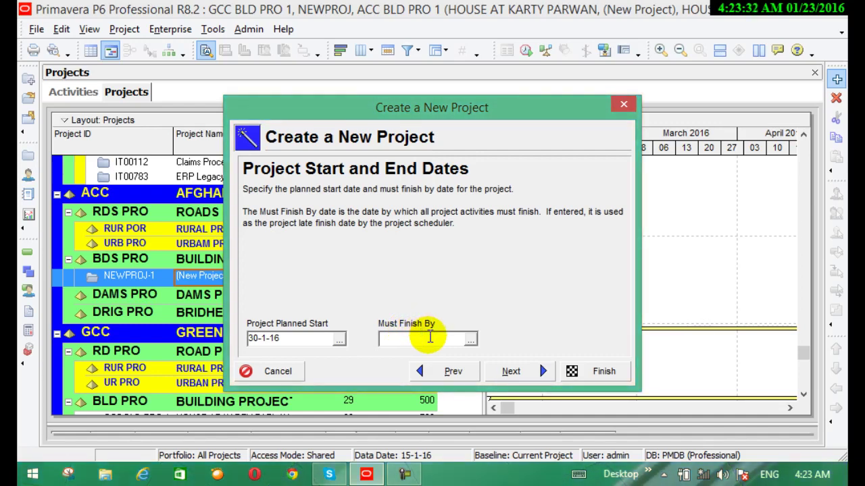
click(470, 340)
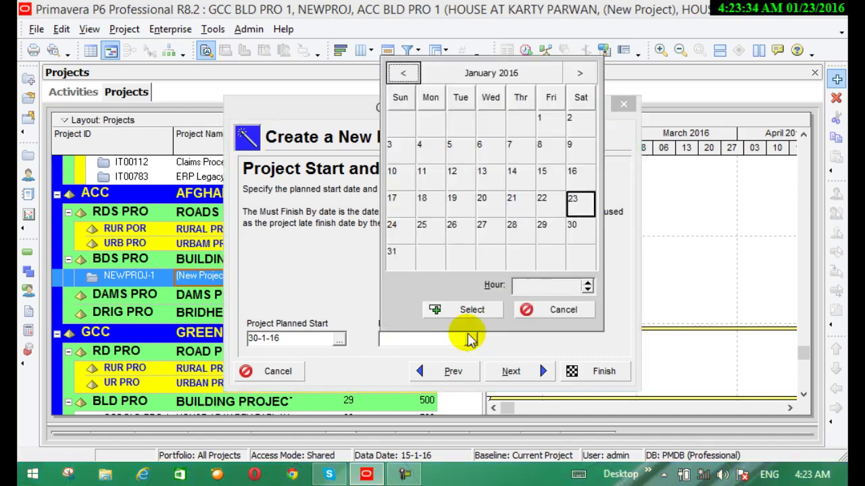
click(399, 342)
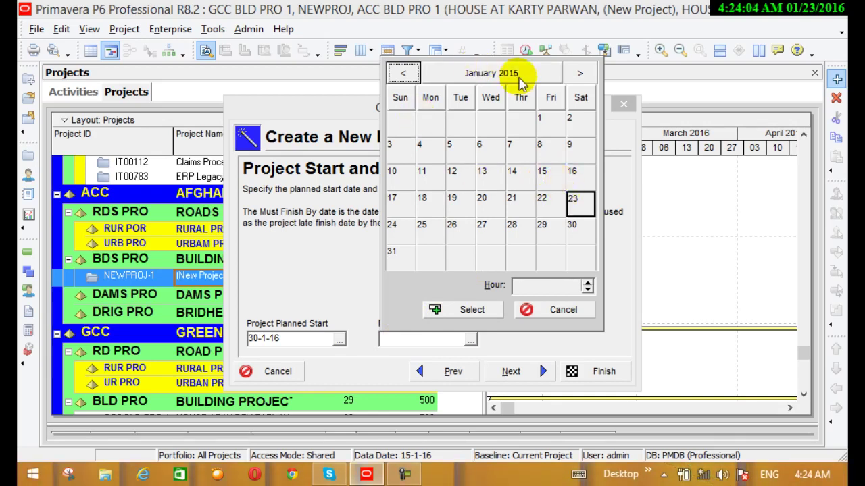
click(579, 73)
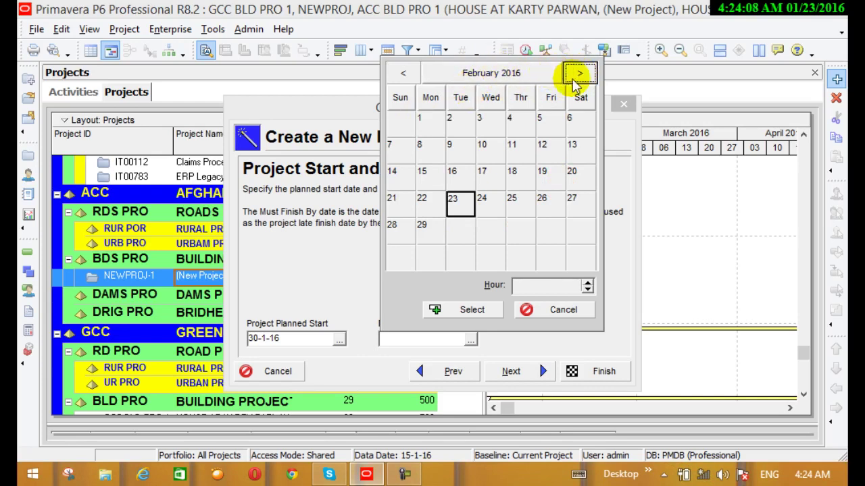
click(579, 75)
click(580, 74)
click(580, 75)
click(580, 75)
click(580, 75)
click(580, 75)
click(580, 75)
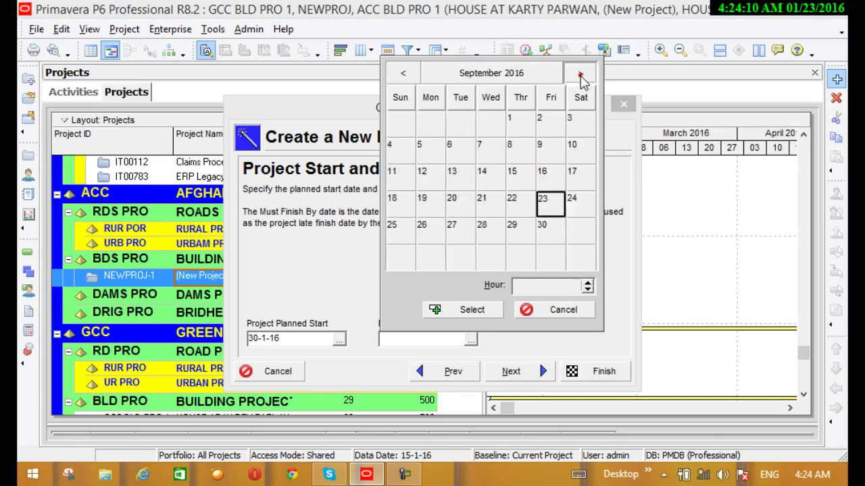
click(581, 75)
click(581, 75)
click(580, 75)
click(580, 75)
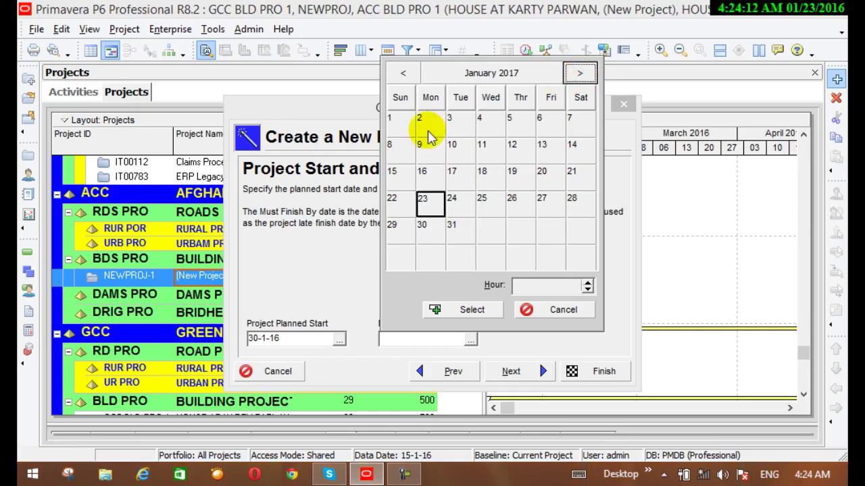
click(396, 120)
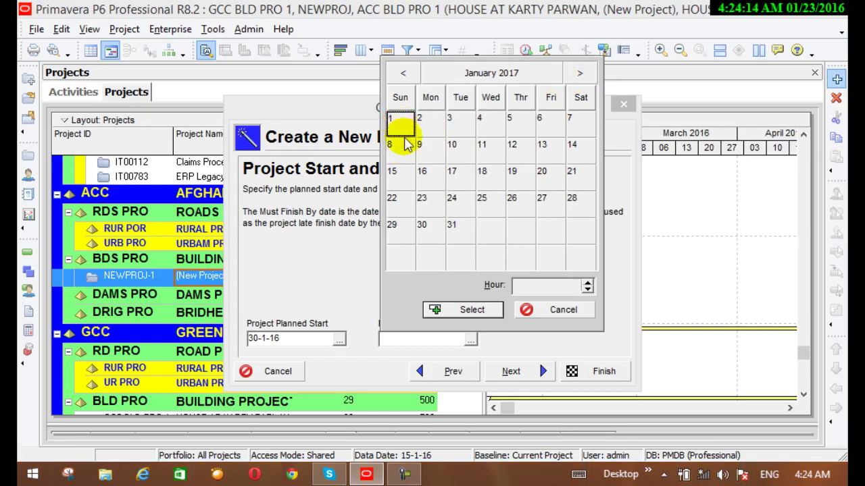
click(455, 311)
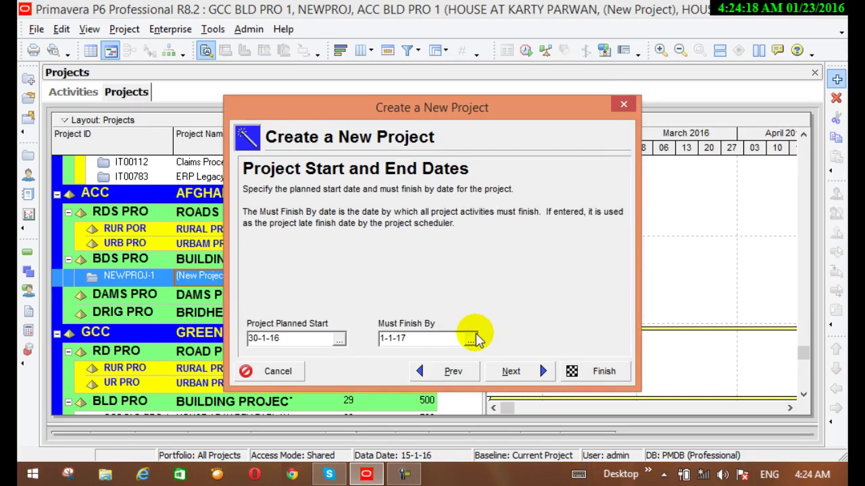
click(436, 338)
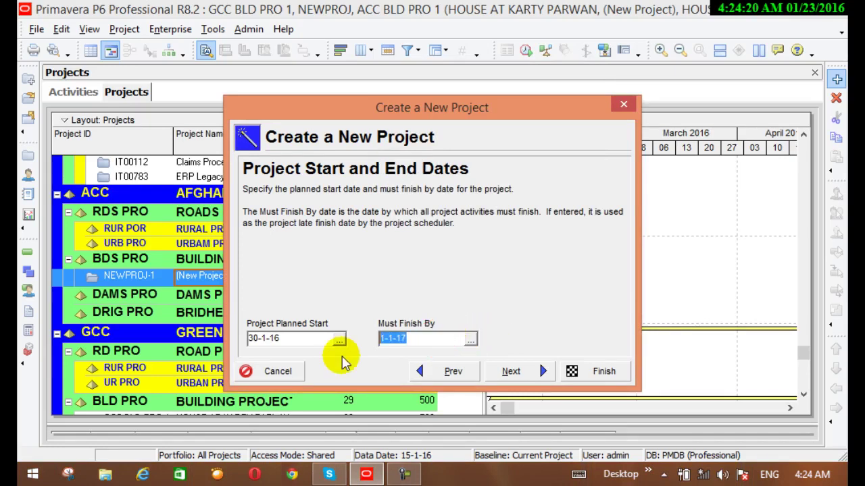
key(Delete)
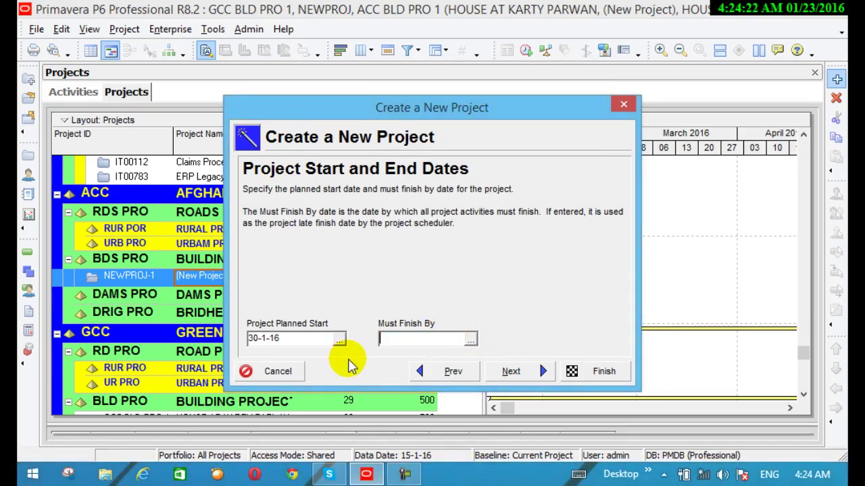
Step: Continue to the responsible manager choice, search the manager list for ACC, and clear the search
click(520, 366)
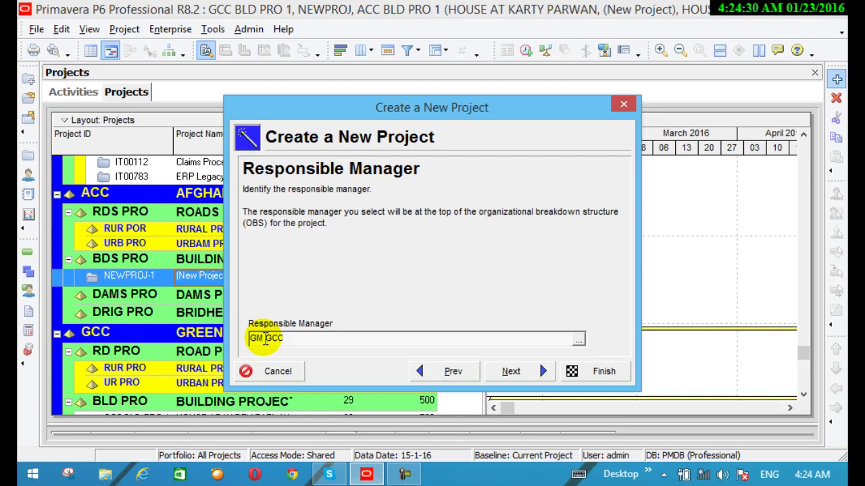
click(579, 340)
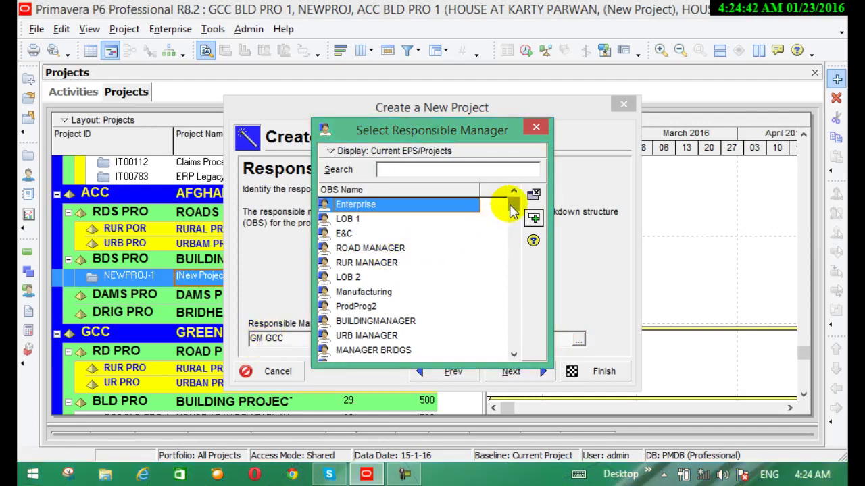
click(451, 170)
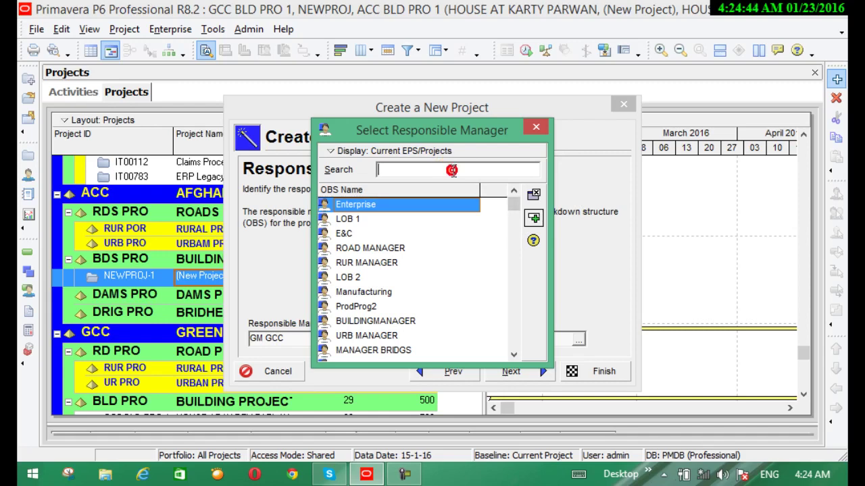
text(ACC)
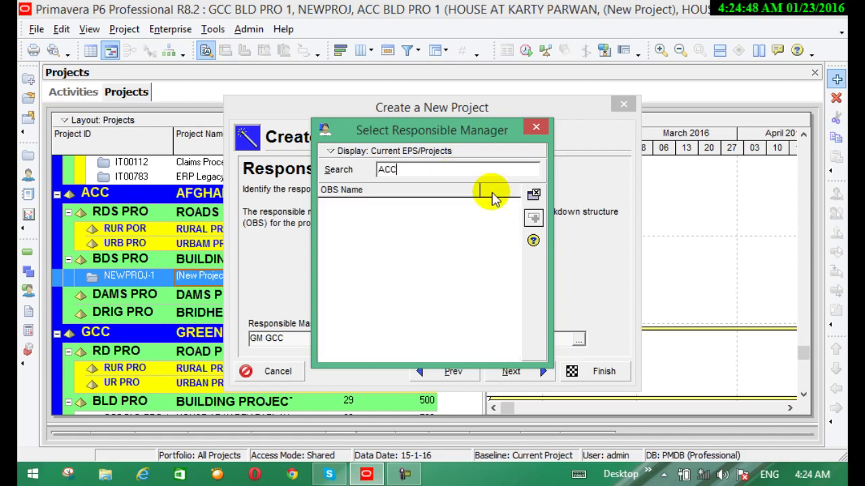
key(BackSpace)
key(BackSpace)
key(BackSpace)
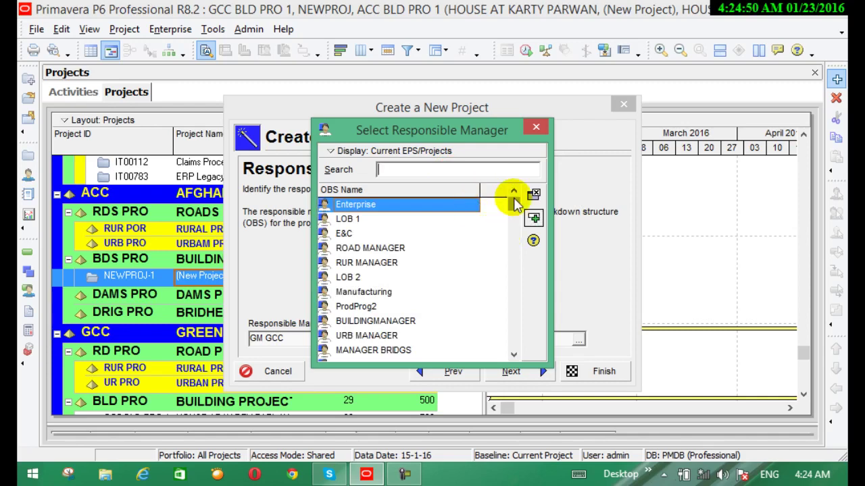
Step: Assign GM ACC as the project's responsible manager
drag(513, 196, 514, 353)
click(391, 353)
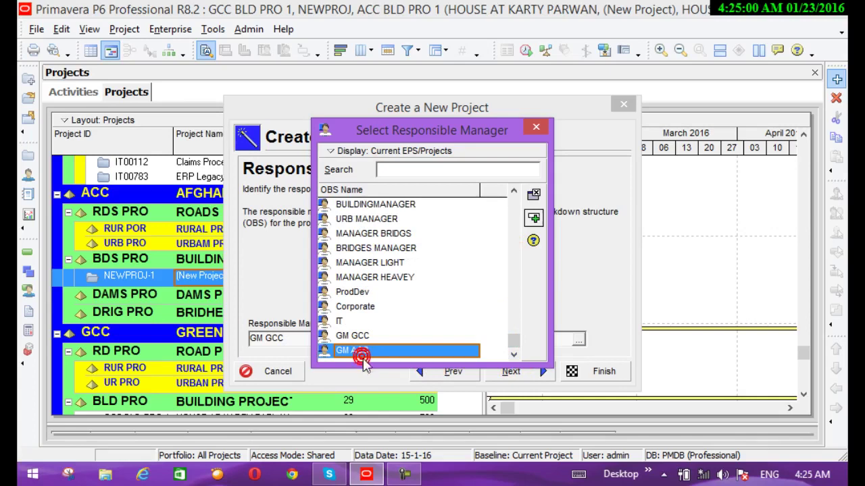
click(534, 218)
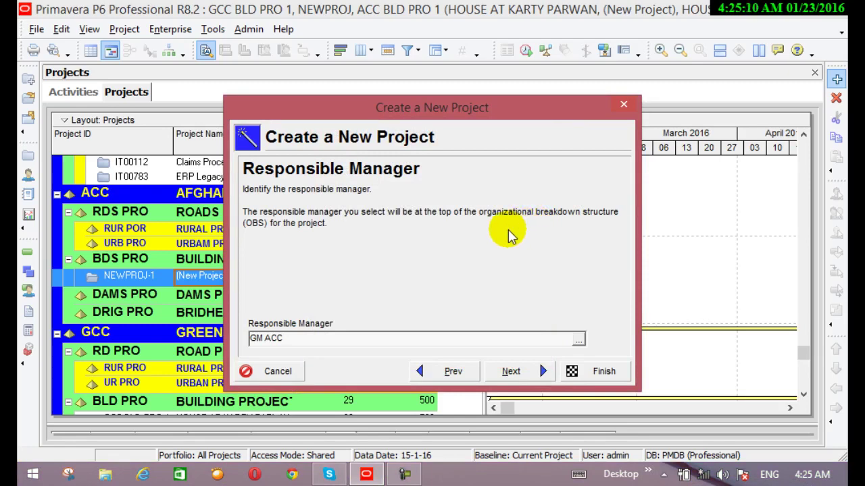
click(270, 342)
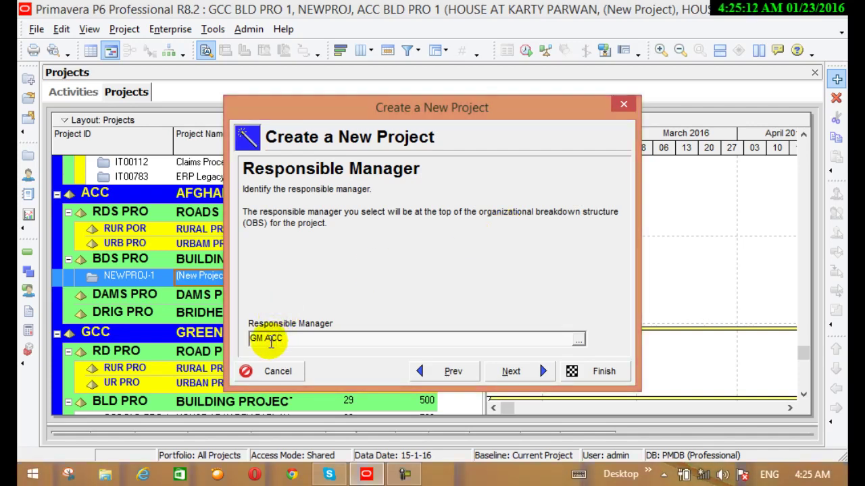
Step: Look through the available assignment rate types and return to the responsible manager choice
click(517, 373)
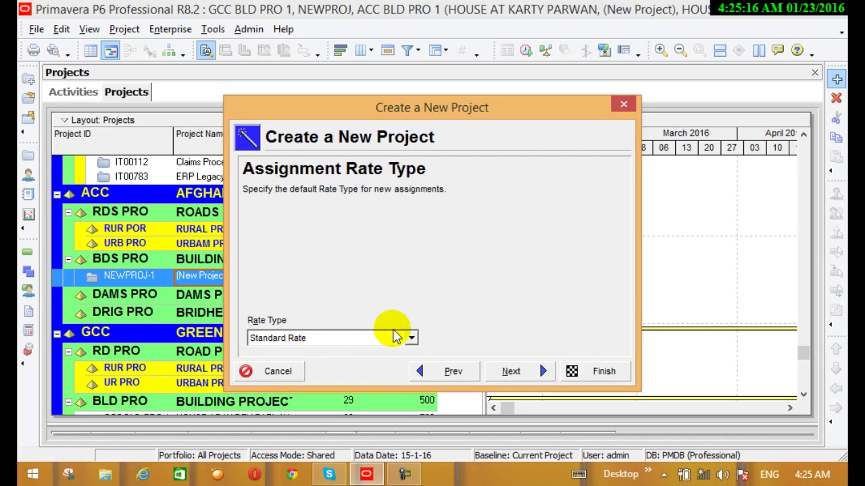
click(411, 340)
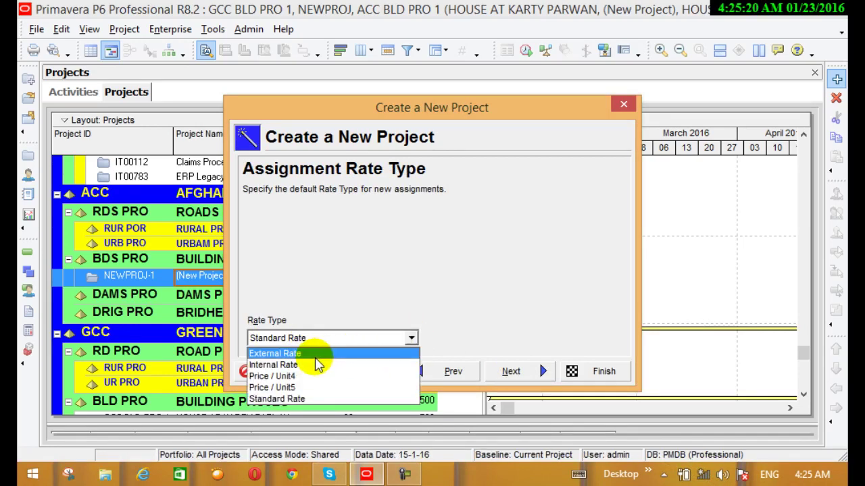
click(372, 281)
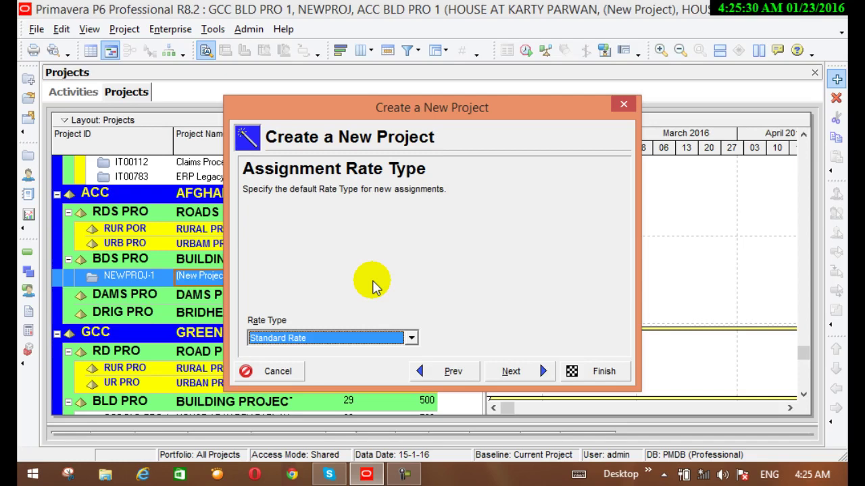
click(465, 373)
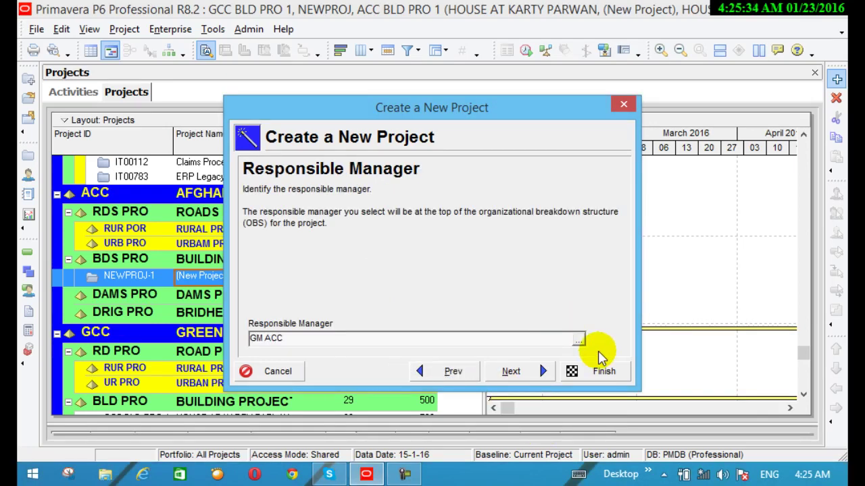
Step: Assign BUILDINGMANAGER as the responsible manager and continue to the assignment rate type
click(578, 340)
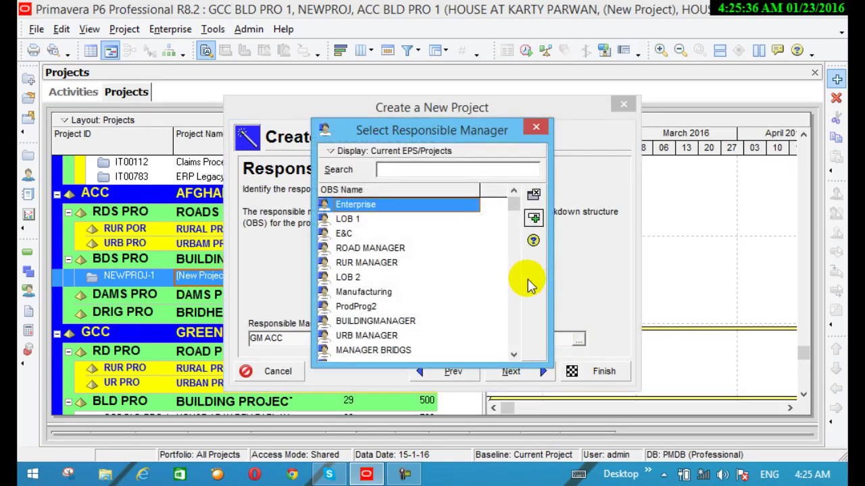
click(399, 323)
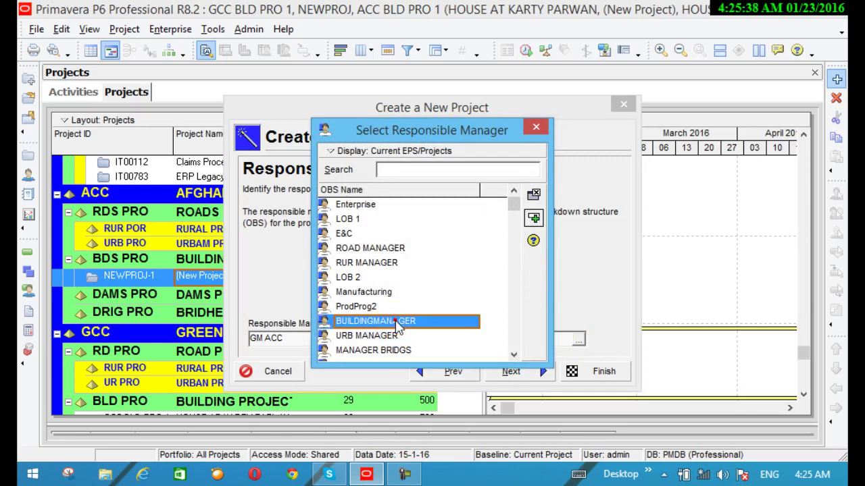
click(533, 220)
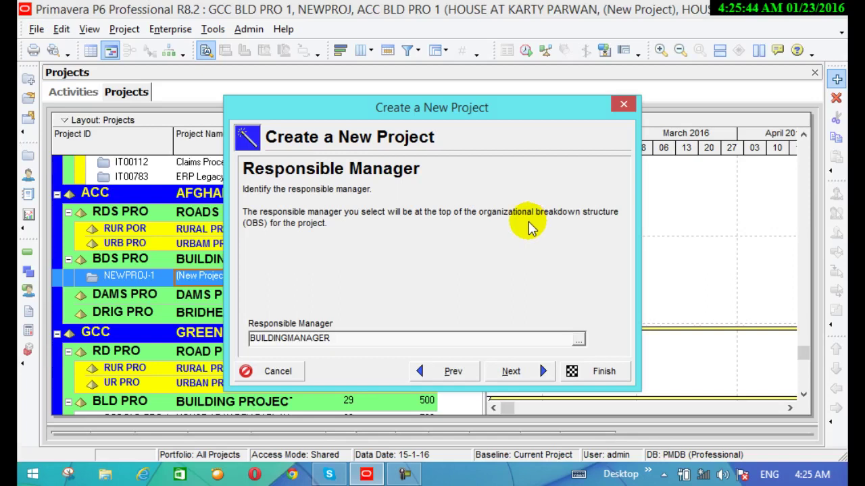
click(512, 373)
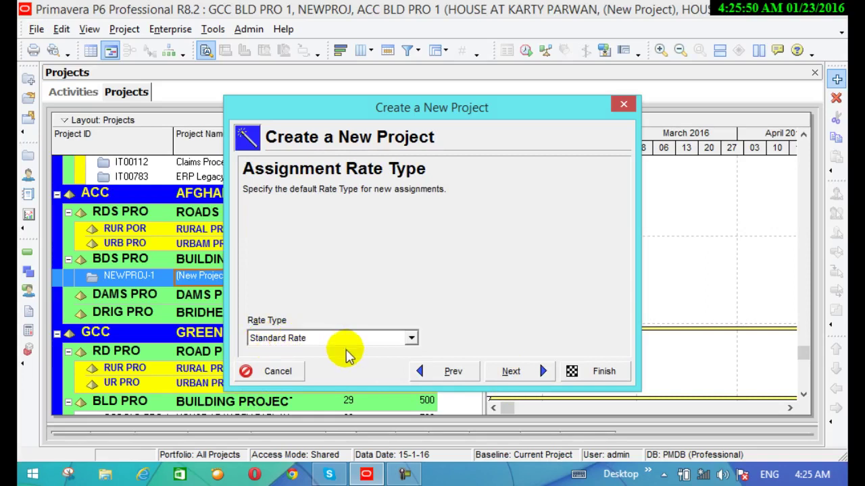
Step: Keep Standard Rate as the default assignment rate type and finish creating the project
click(412, 338)
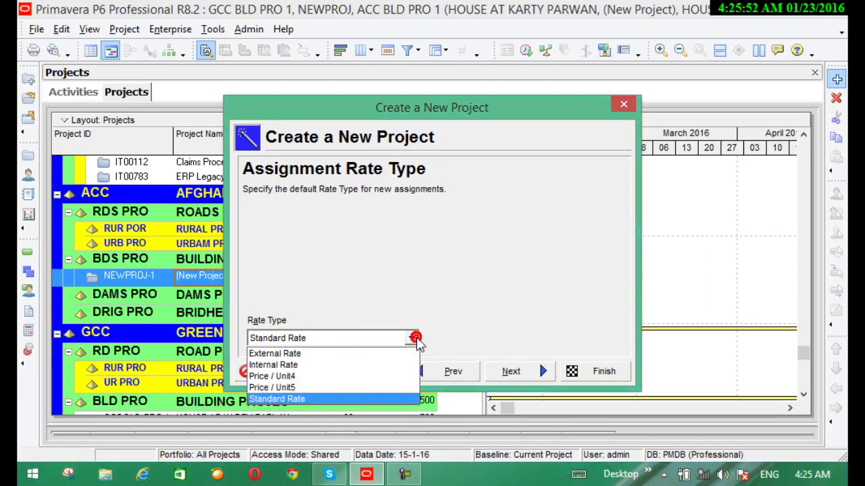
click(400, 295)
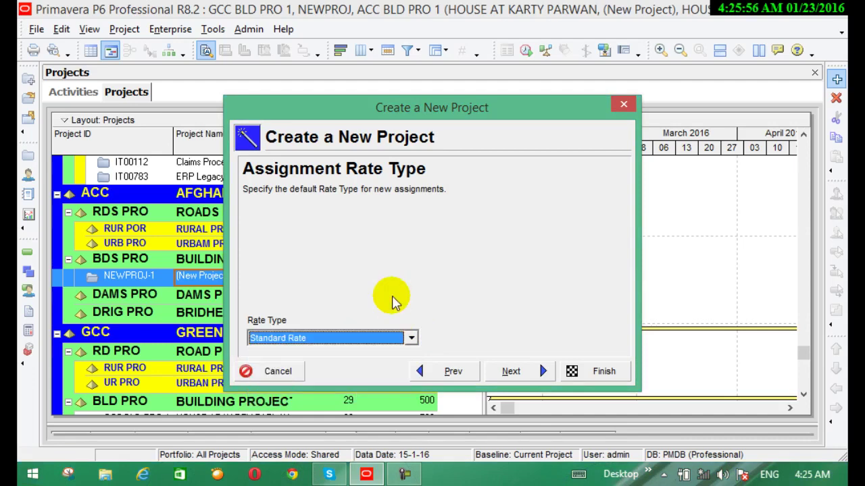
click(528, 376)
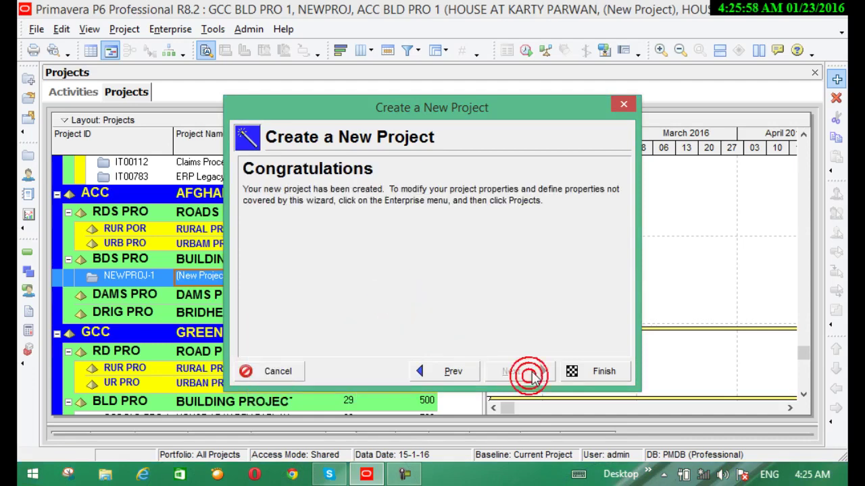
click(593, 372)
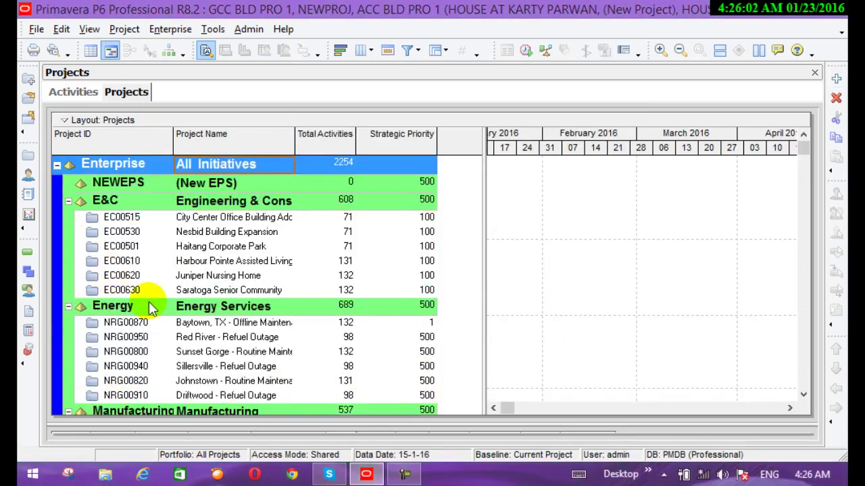
Step: Open the project ACC BLD PRO 1 (HOUSE AT KARTY PERWAN) from the BDS PRO node
drag(803, 148, 820, 389)
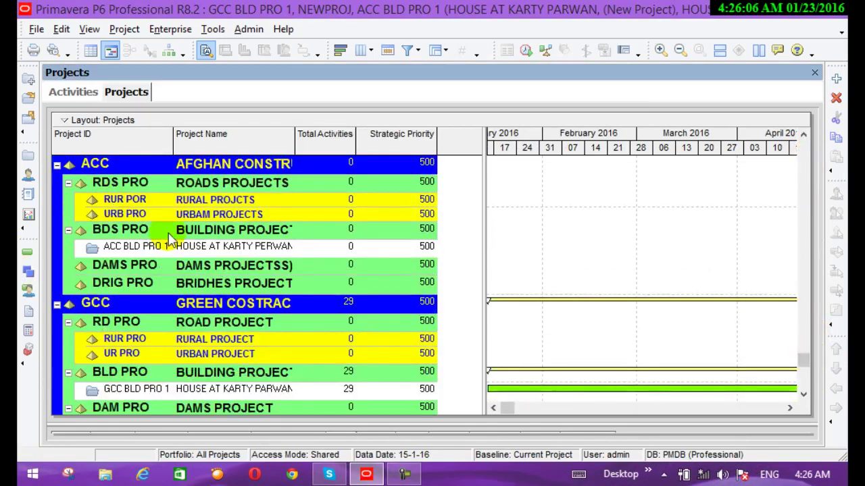
click(221, 249)
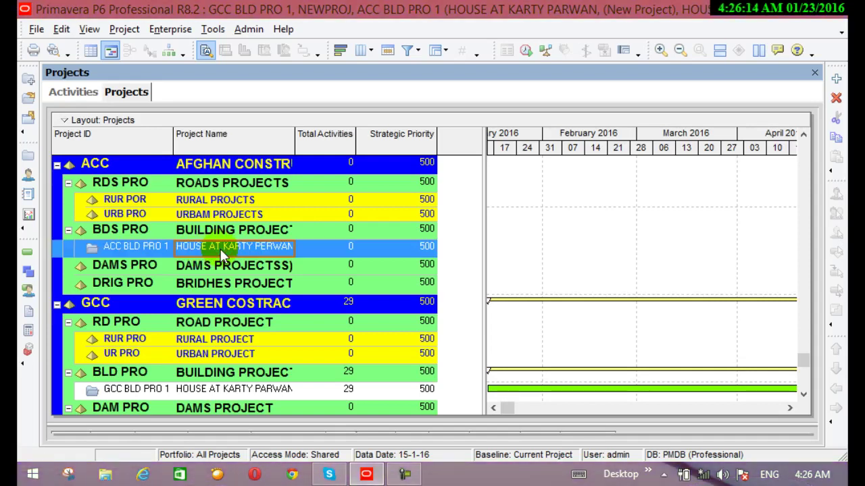
right_click(220, 248)
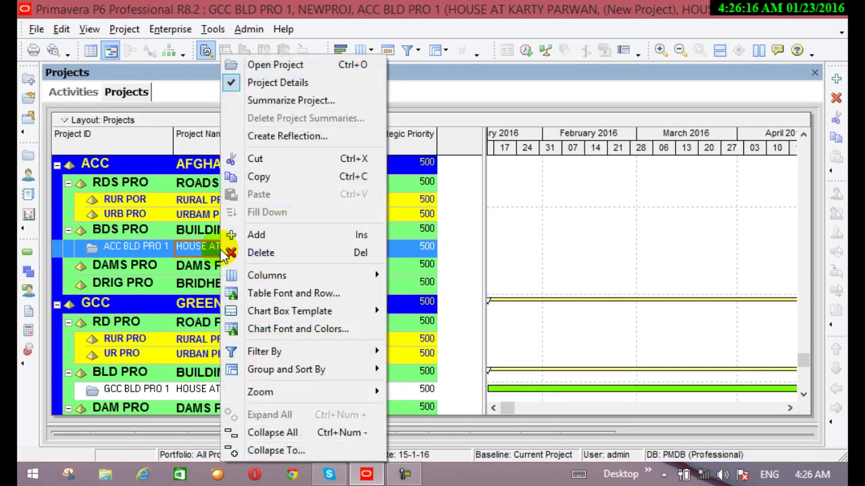
click(282, 64)
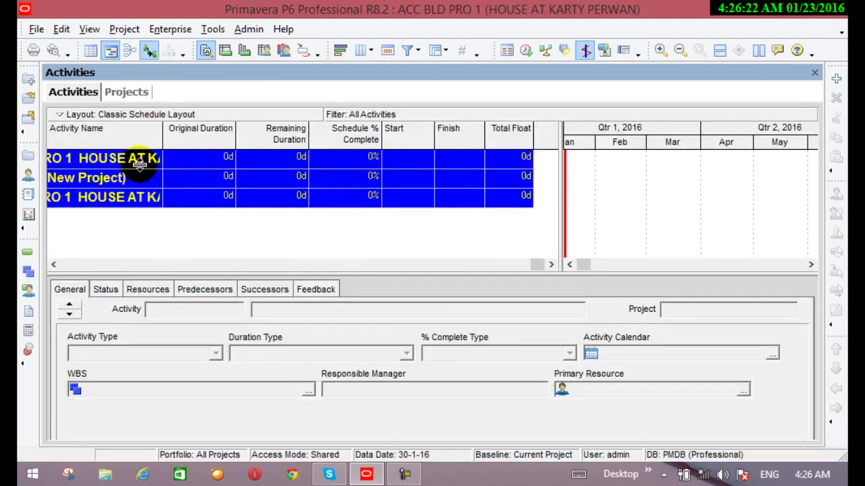
Step: Open the work breakdown structure (WBS) of the project
click(121, 197)
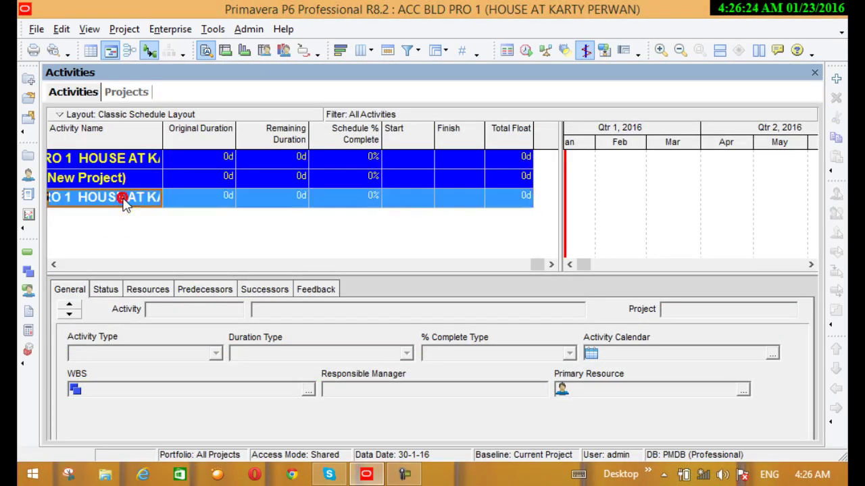
click(136, 162)
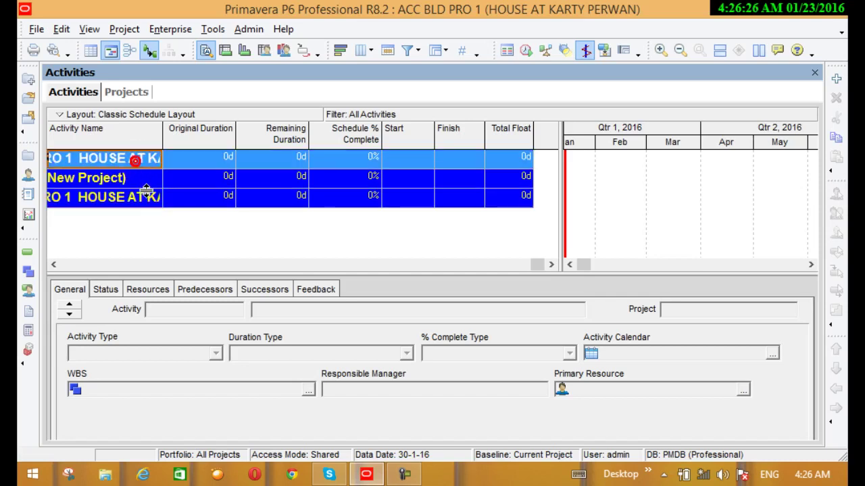
click(140, 203)
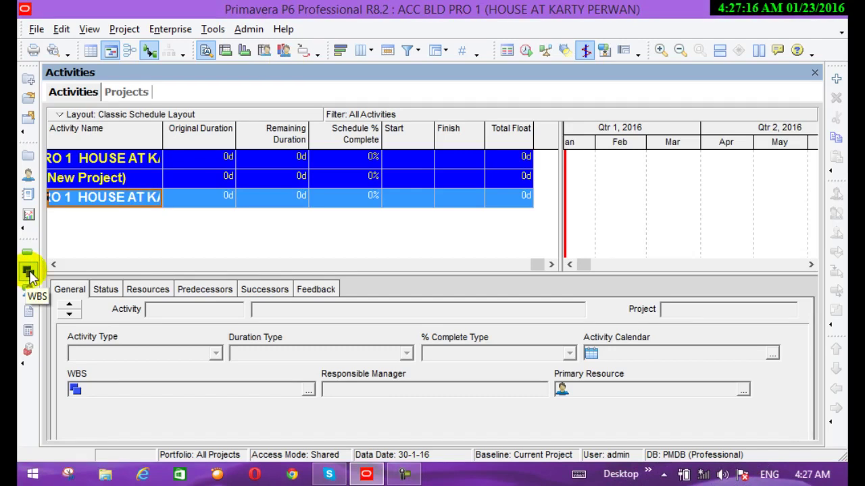
click(126, 30)
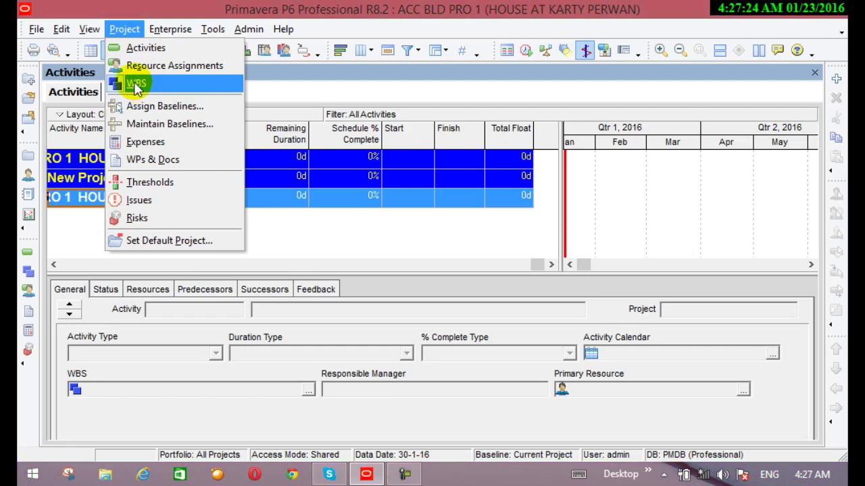
click(305, 237)
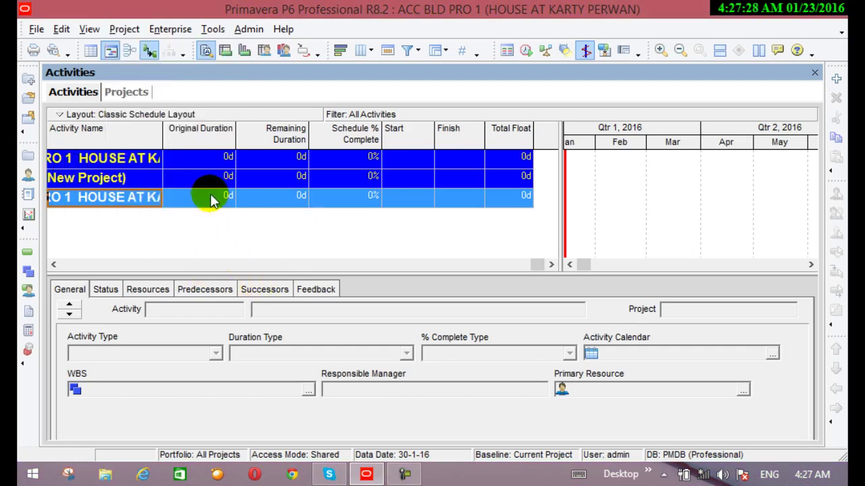
click(211, 195)
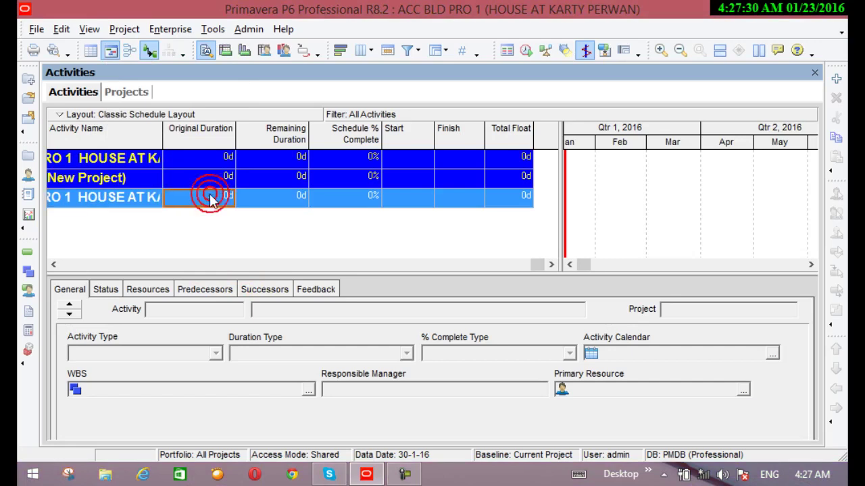
click(121, 29)
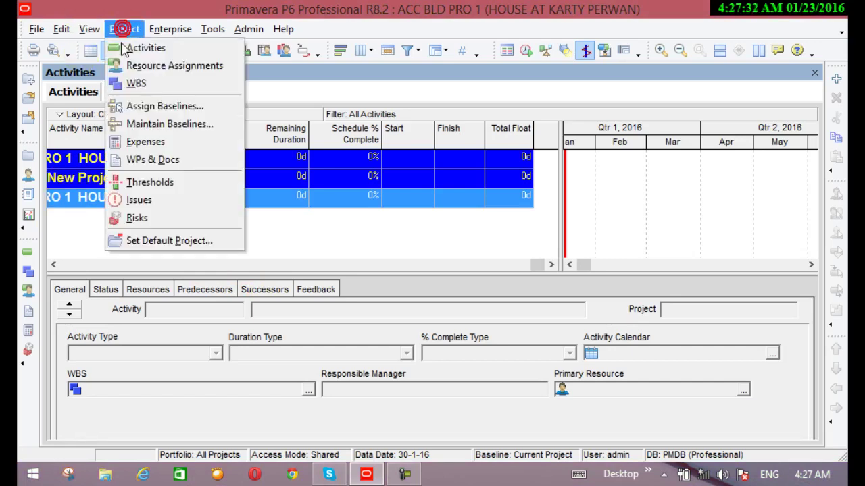
click(136, 84)
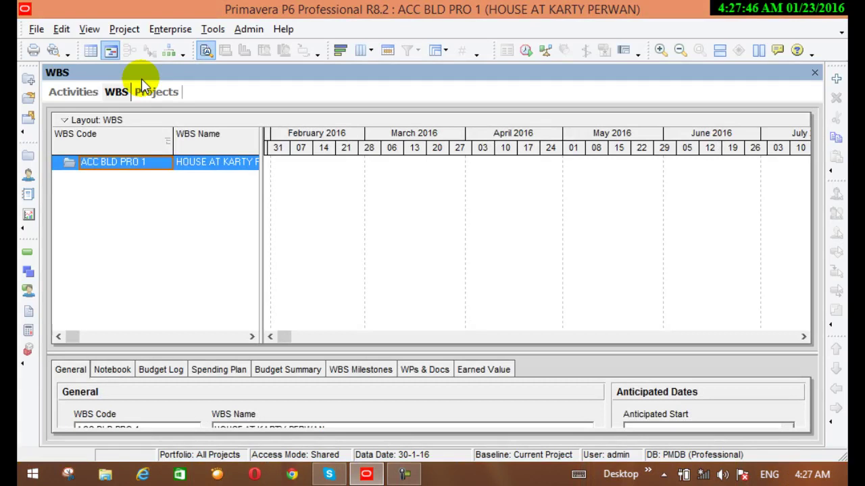
Step: Add a WBS element under the project ACC BLD PRO 1 with the code SURY and the name SURVEY
click(836, 80)
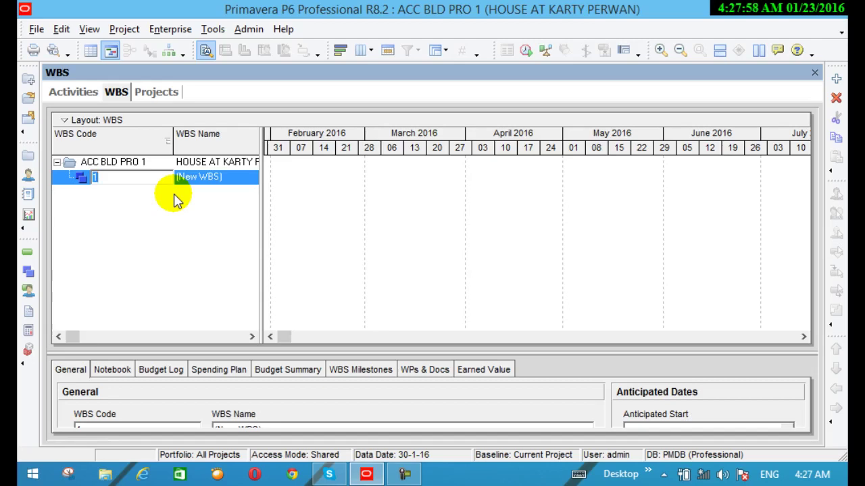
text(S)
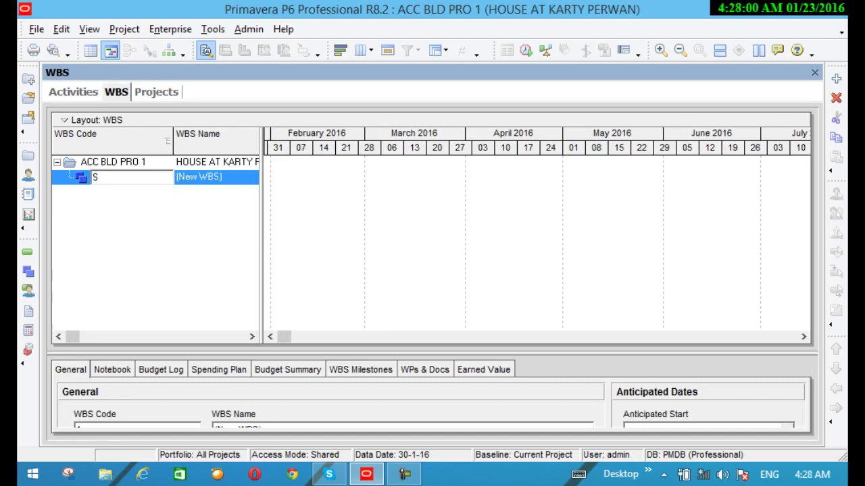
text(URY)
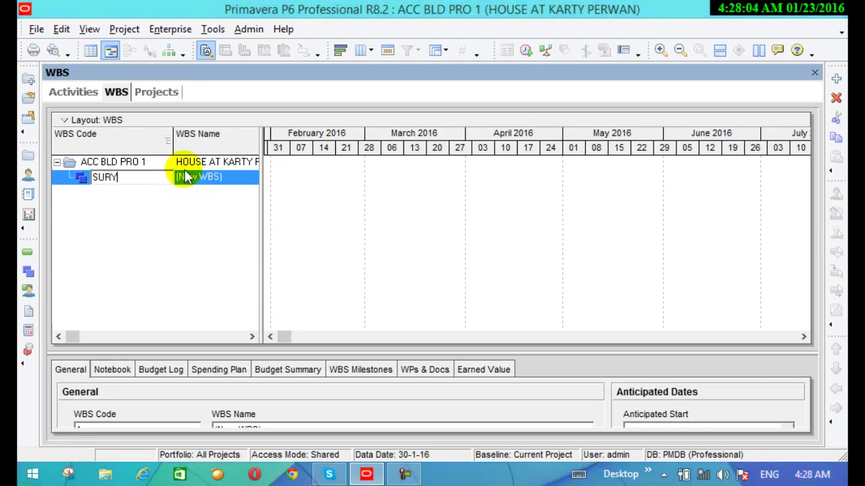
click(183, 176)
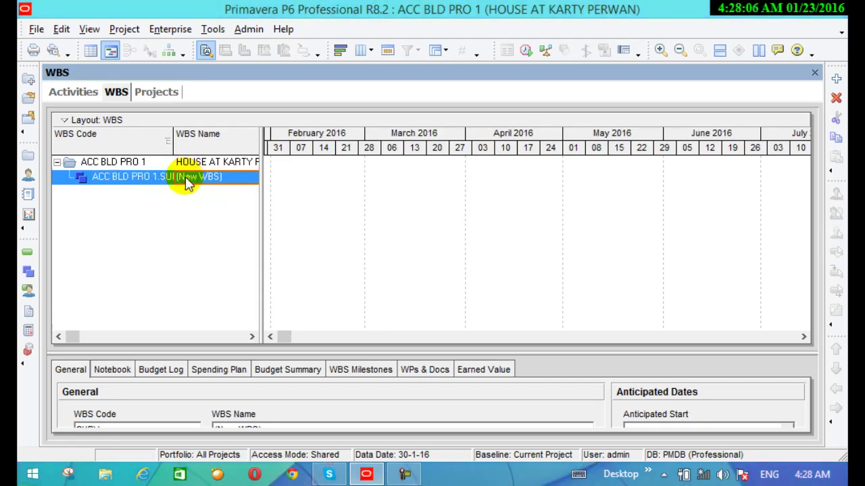
click(188, 180)
text(SURVEY)
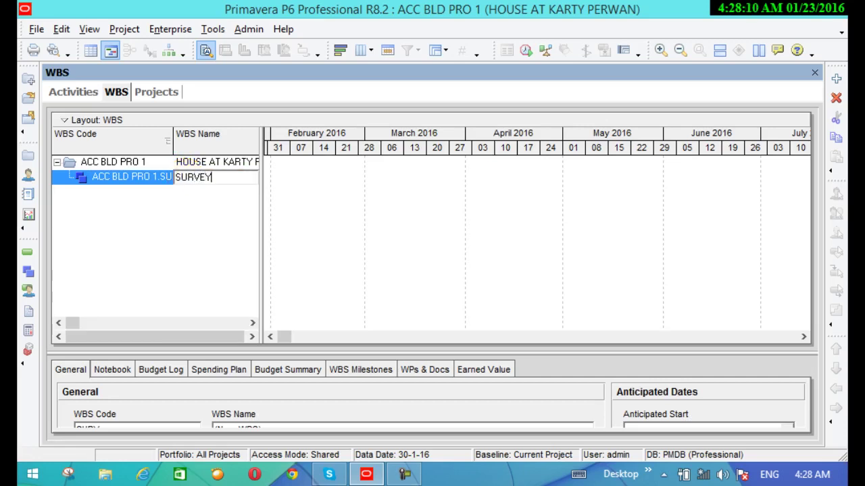
key(Return)
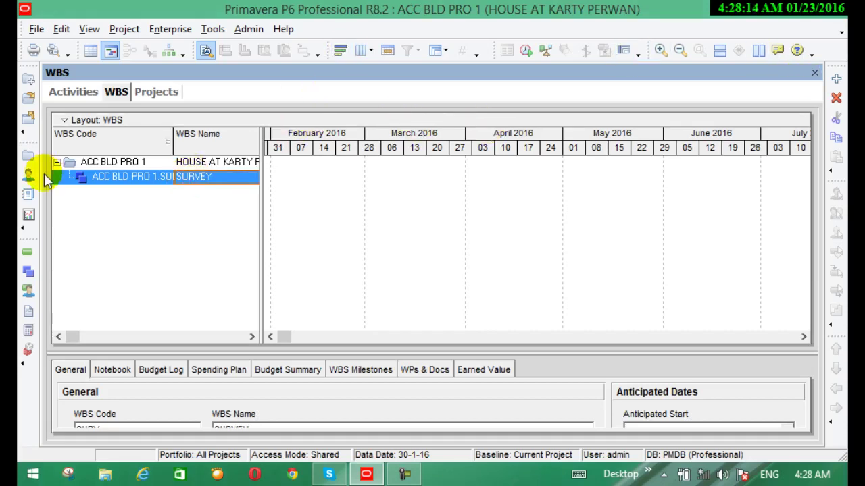
Step: Add a WBS element beneath SURVEY with the code DRW and the name DRAWINGS
click(835, 78)
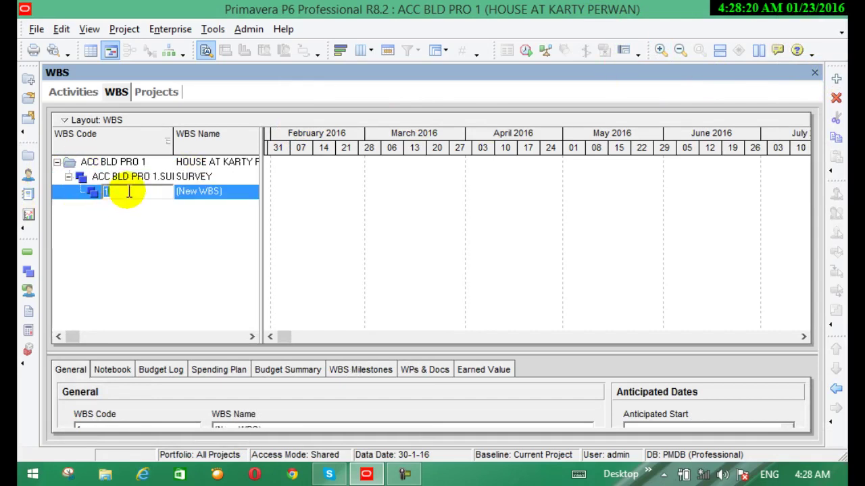
text(DT)
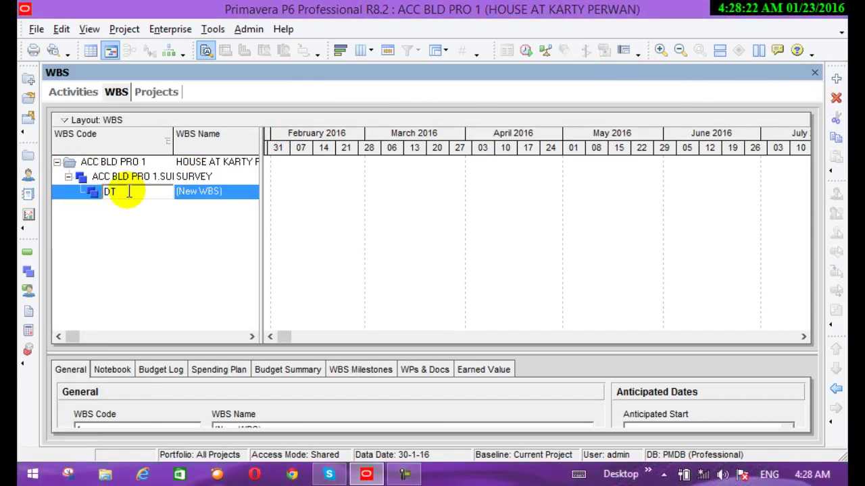
text(W)
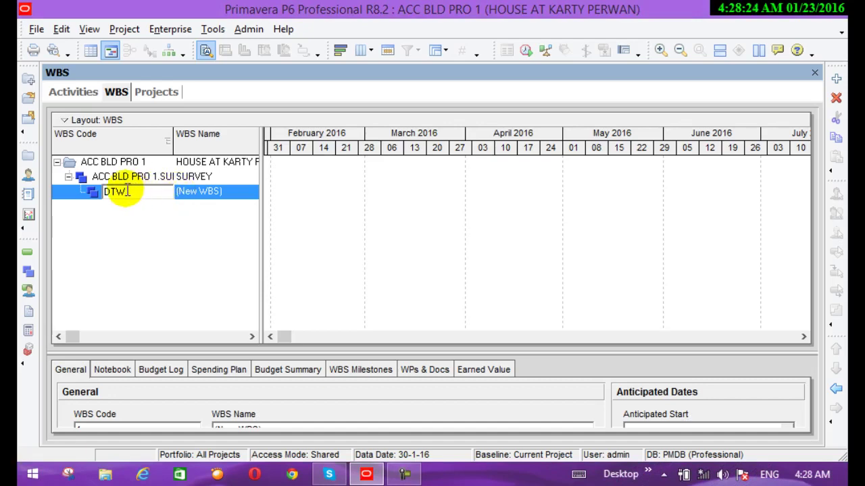
key(BackSpace)
click(119, 190)
text(V)
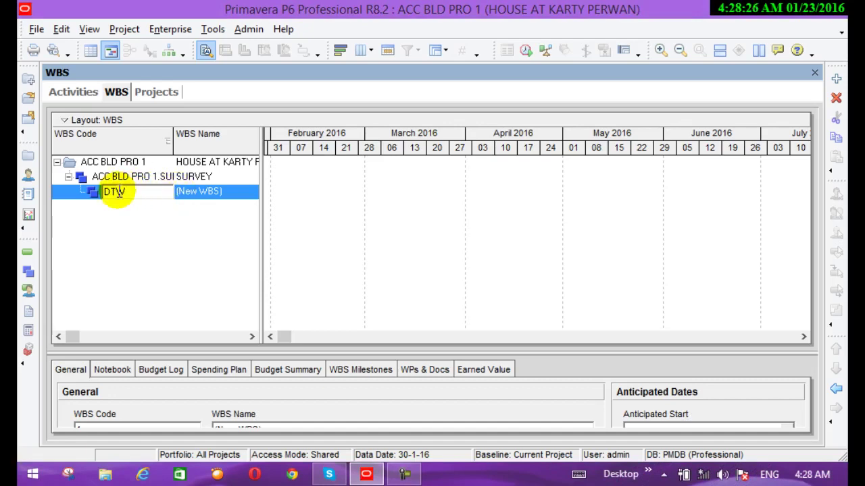
key(BackSpace)
text(R)
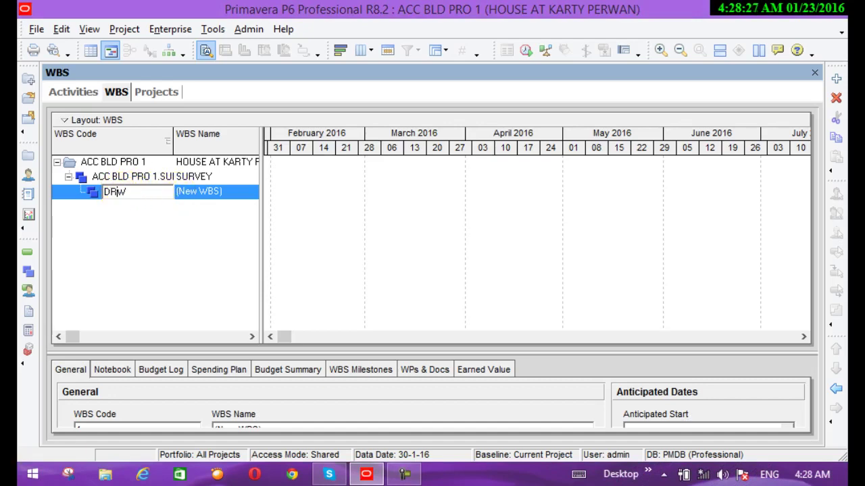
click(194, 195)
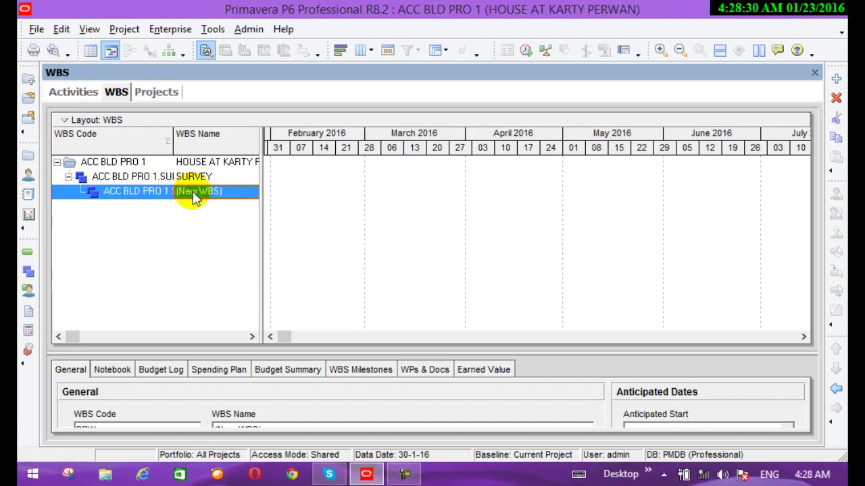
text(DR)
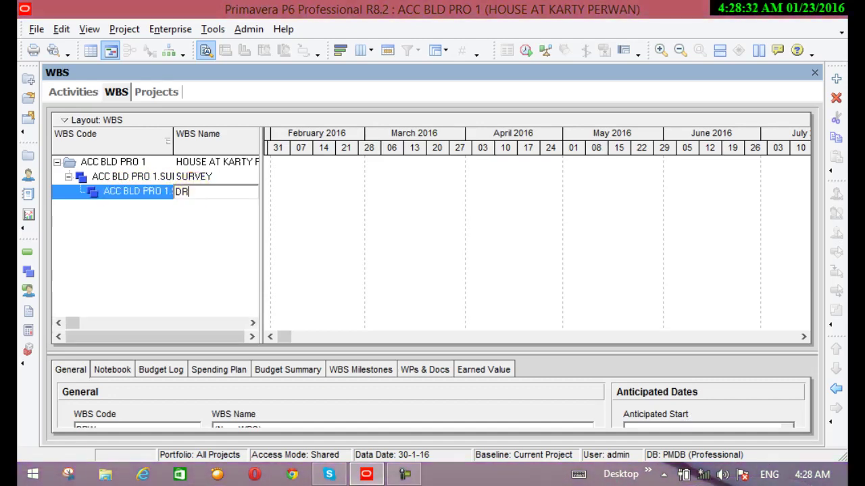
text(AWINGS)
click(194, 195)
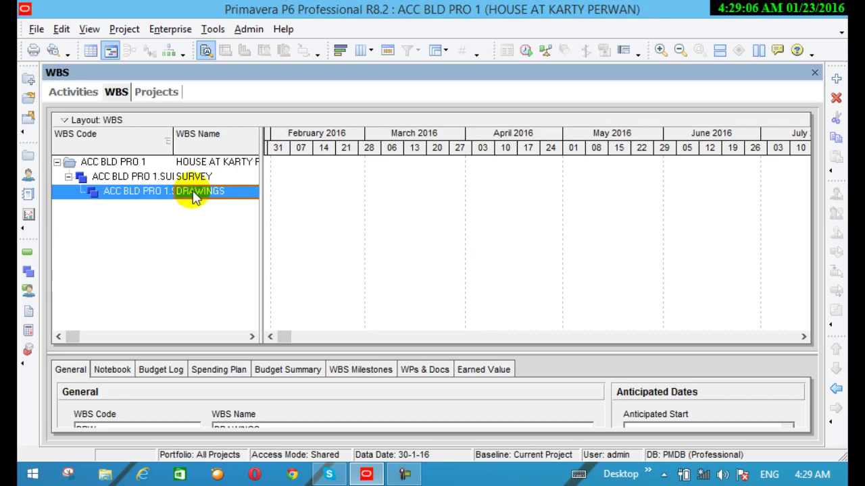
Step: Add a WBS element beneath DRAWINGS with the code SUB STR and the name SUB STRUCTURES
mouse_move(836, 81)
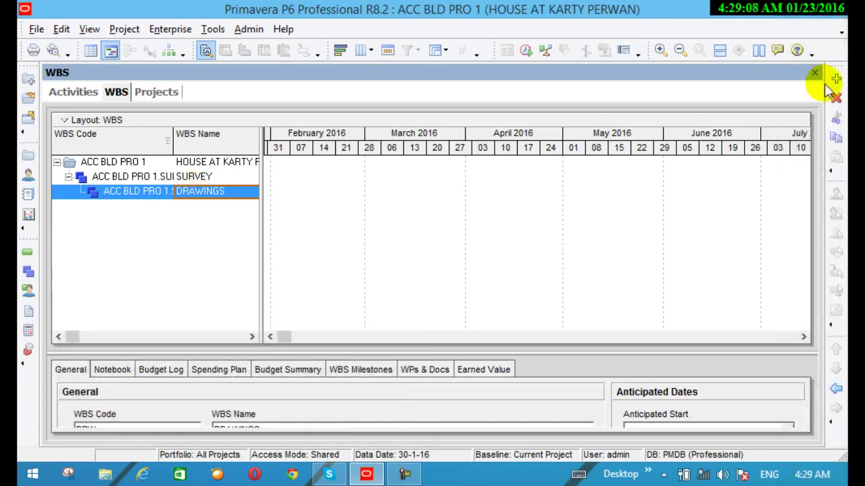
click(836, 79)
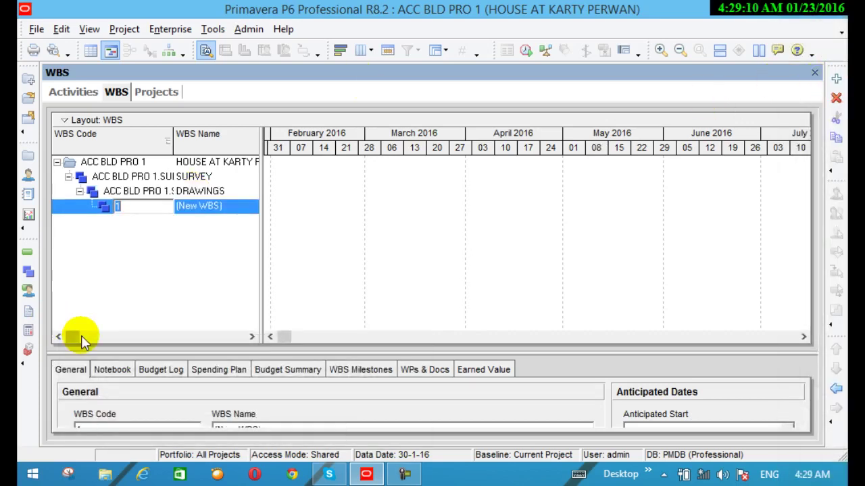
text(S)
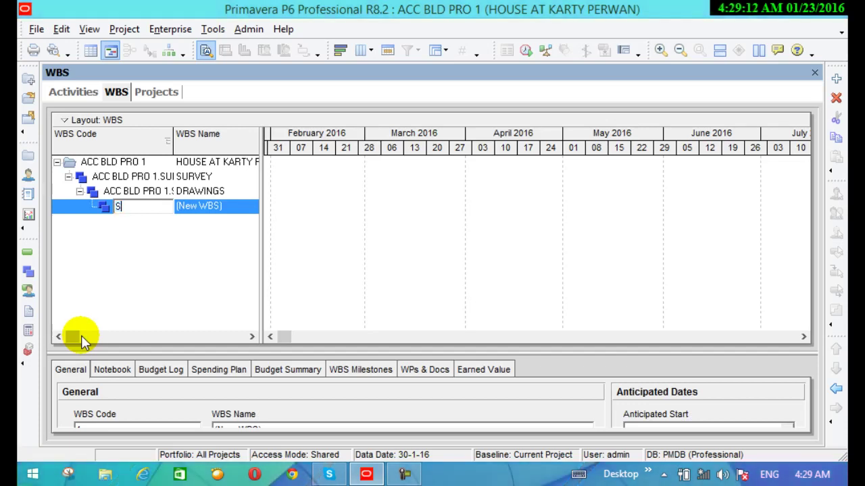
text(UB S)
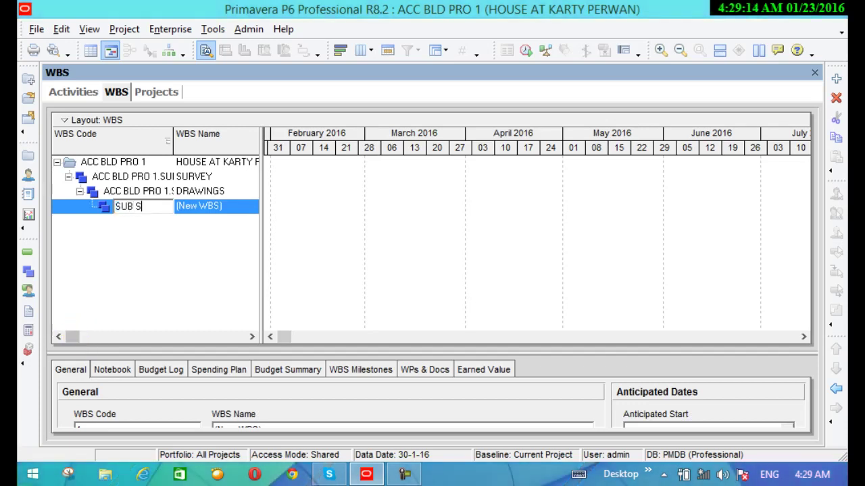
text(TR)
click(226, 210)
click(225, 211)
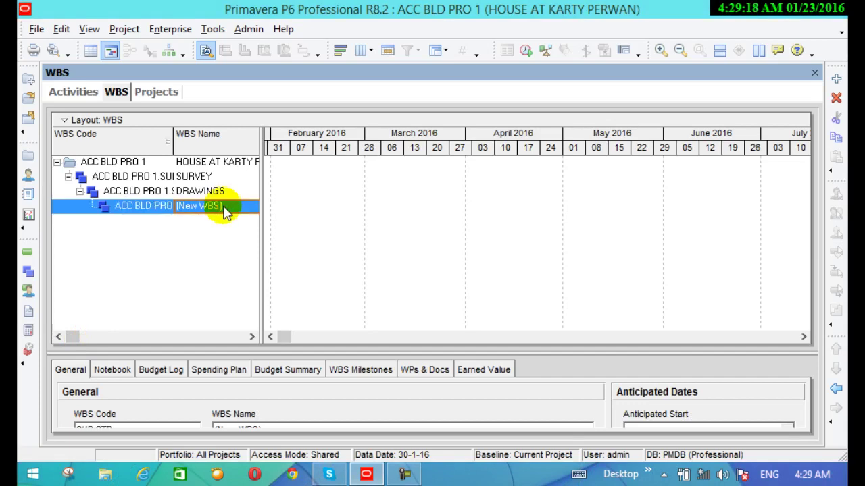
text(SUB)
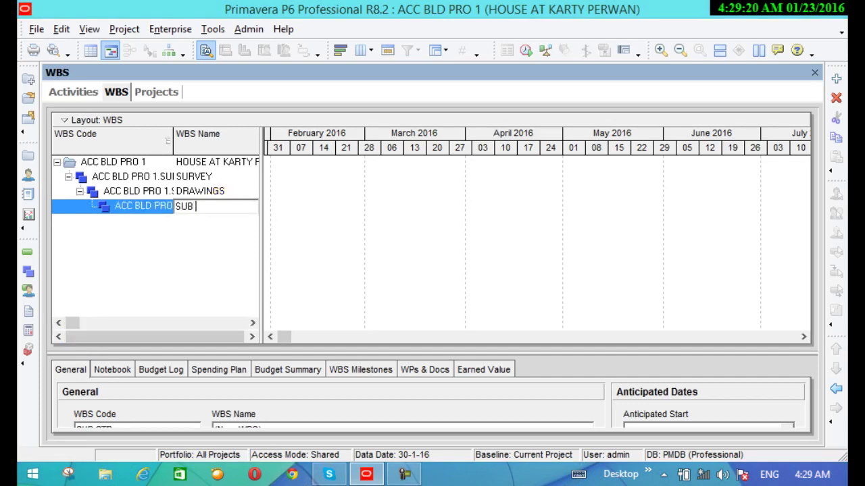
text( STR)
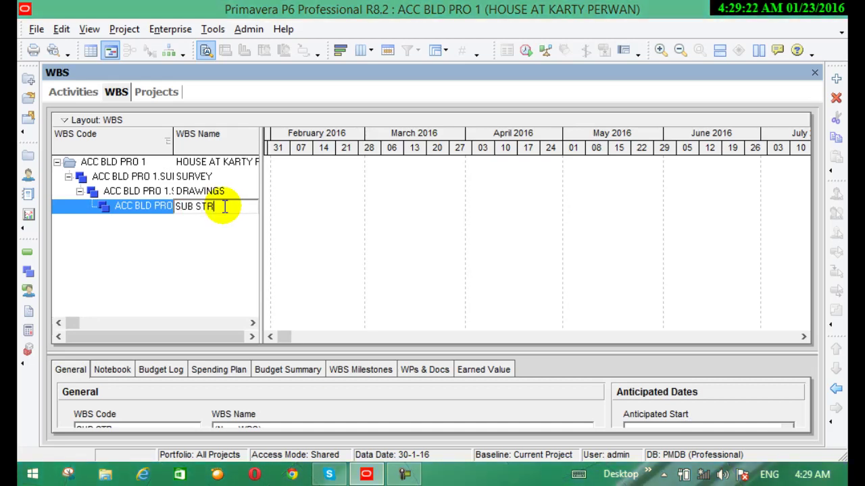
text(UC)
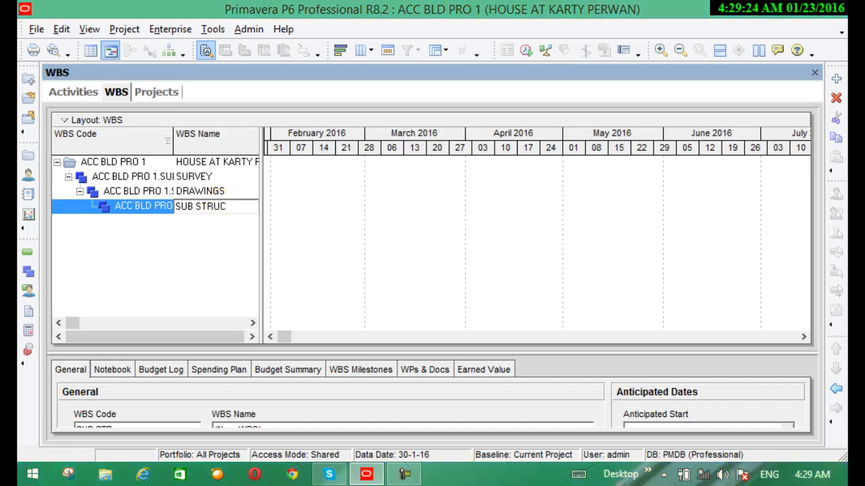
text(TURES)
key(Return)
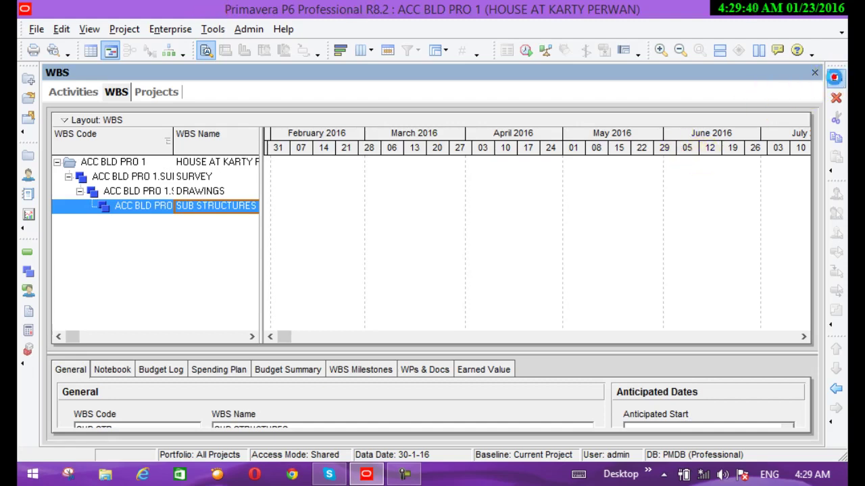
Step: Add a WBS element beneath SUB STRUCTURES with the code SUP STR and the name SUPER STRUCTURES
click(834, 77)
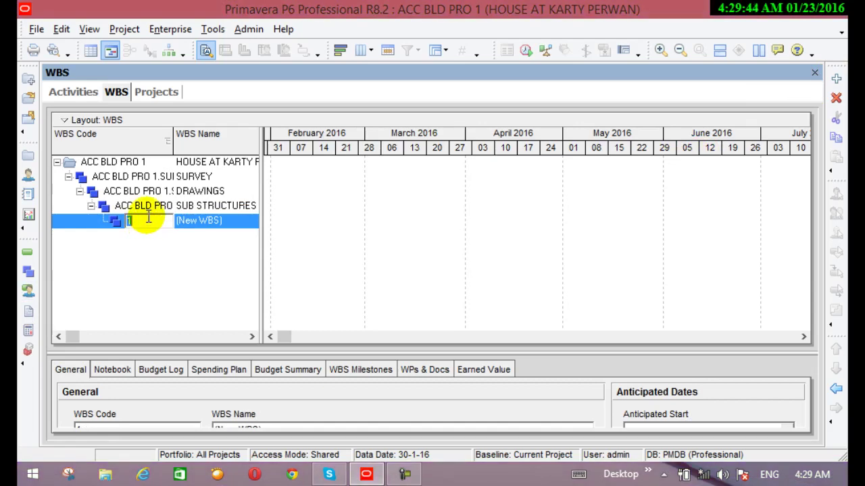
text(SUP)
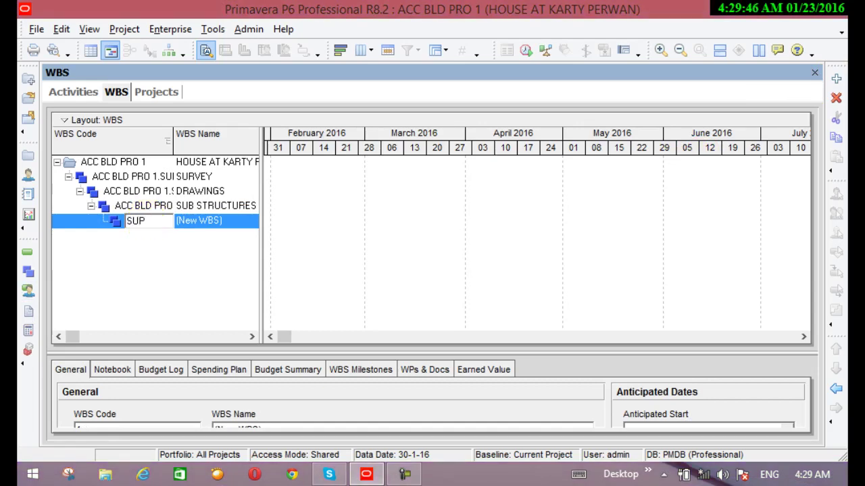
text( STR)
click(192, 227)
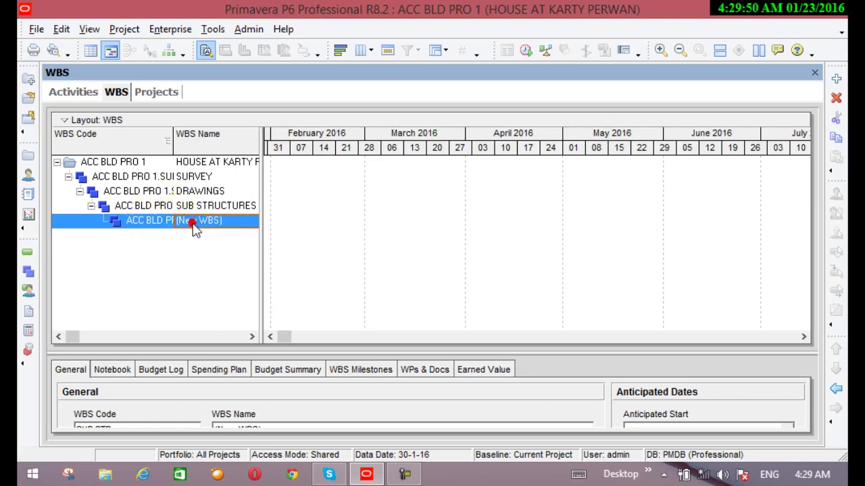
text(SUPWR)
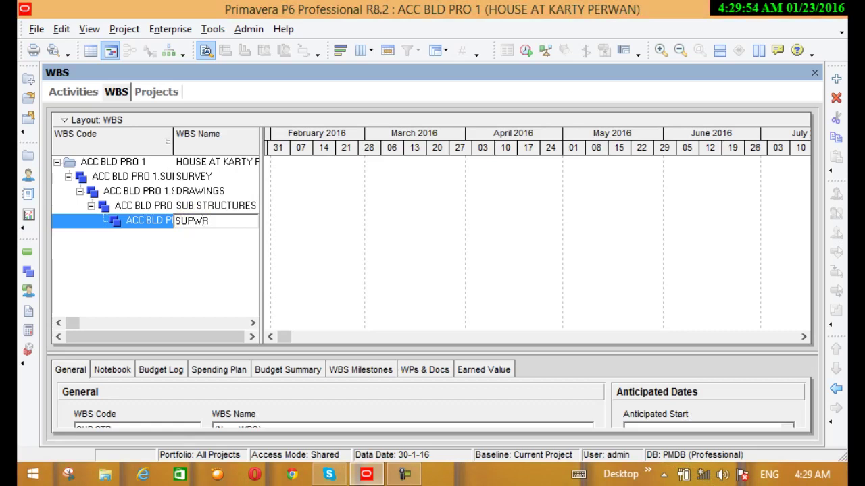
key(BackSpace)
key(BackSpace)
text(ER S)
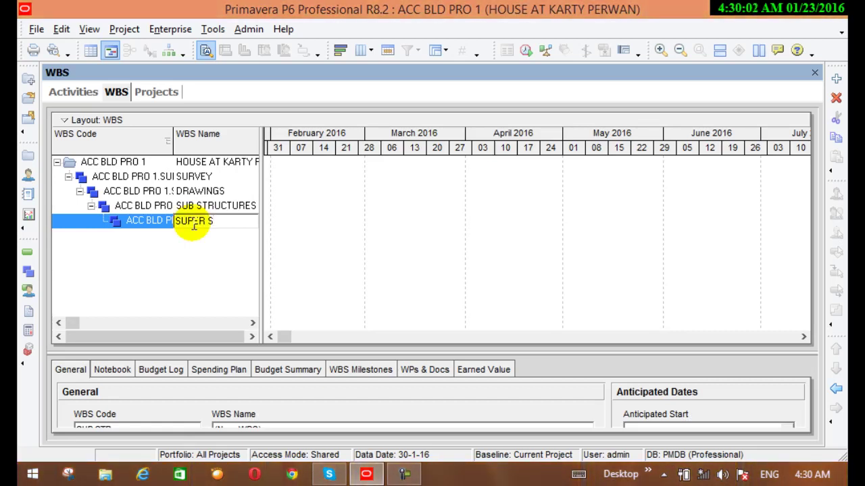
text(TRUCT)
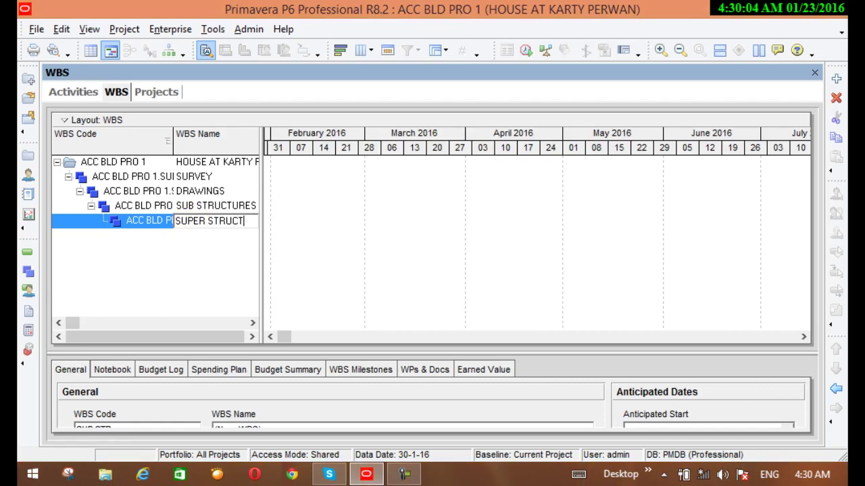
text(URES)
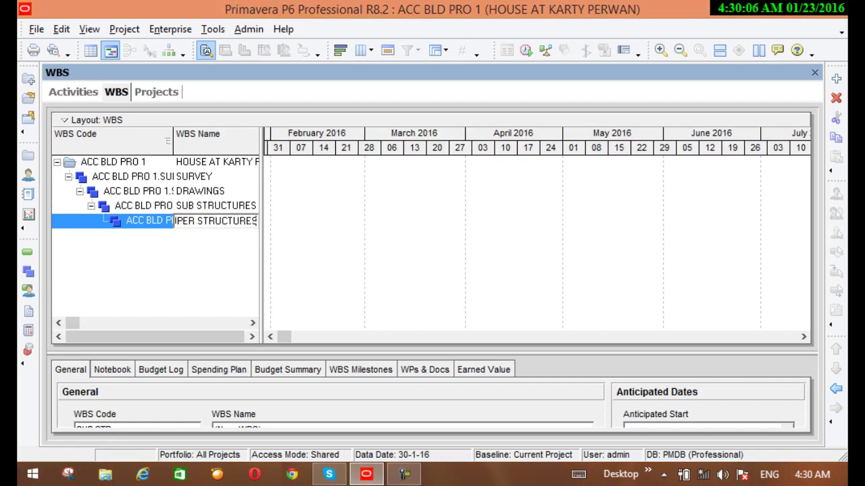
key(Return)
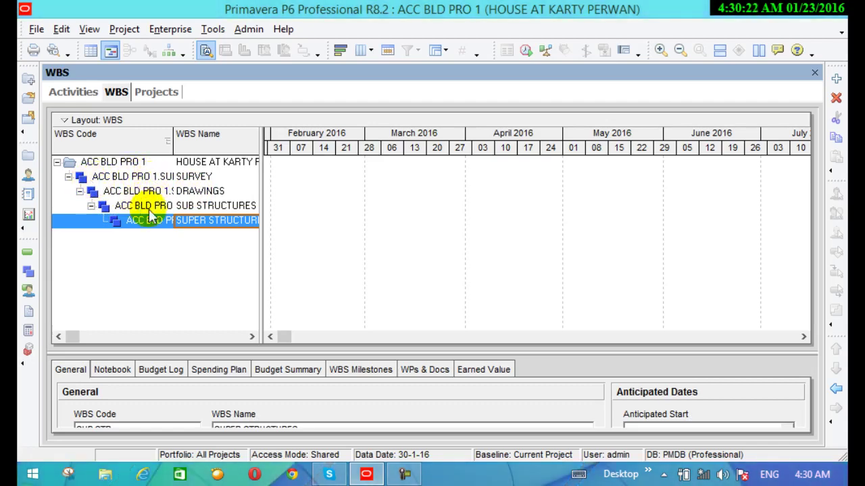
Step: Outdent the SUPER STRUCTURES element one level so it sits beside SUB STRUCTURES under DRAWINGS
click(79, 177)
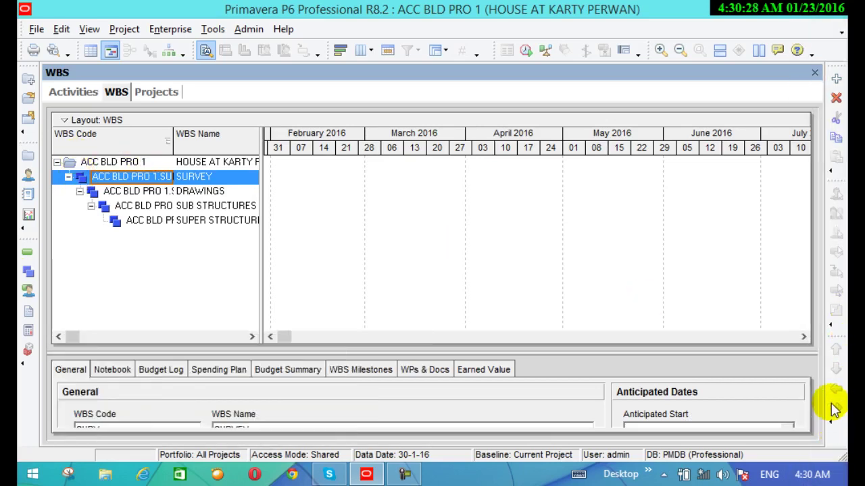
click(116, 220)
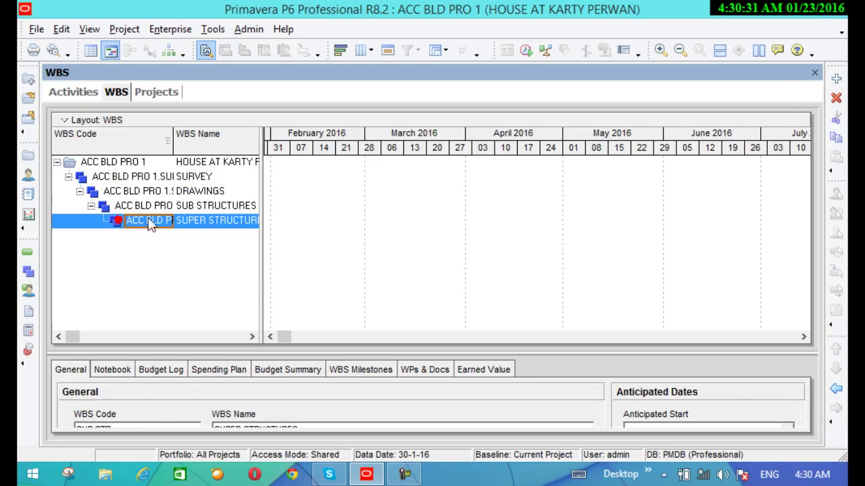
click(833, 394)
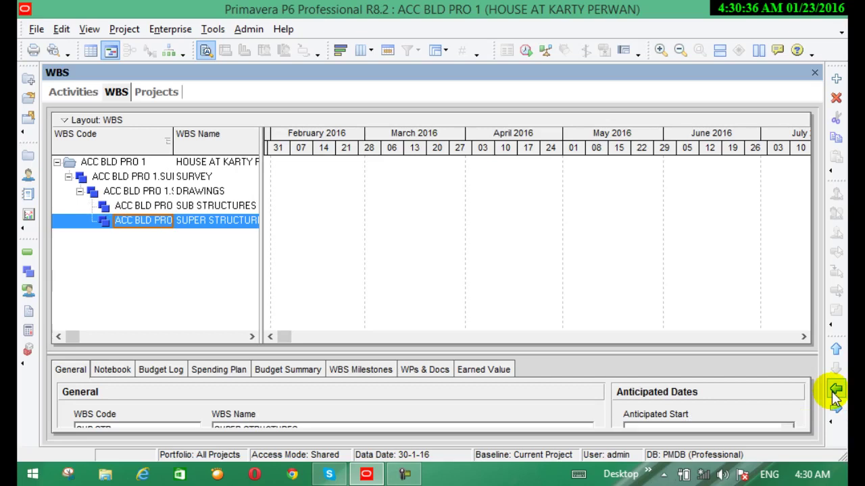
click(97, 192)
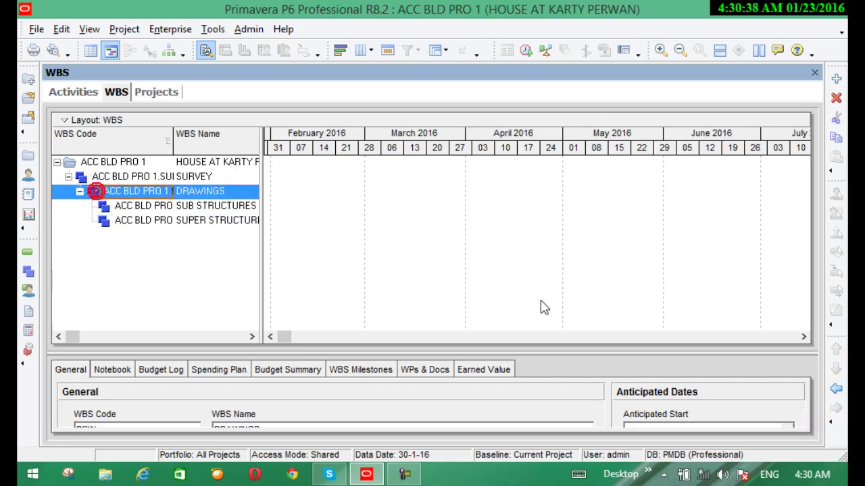
click(835, 388)
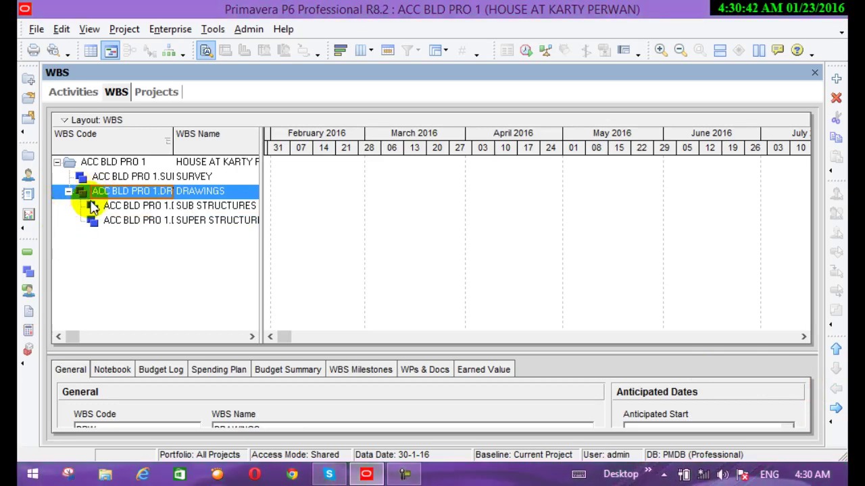
click(835, 409)
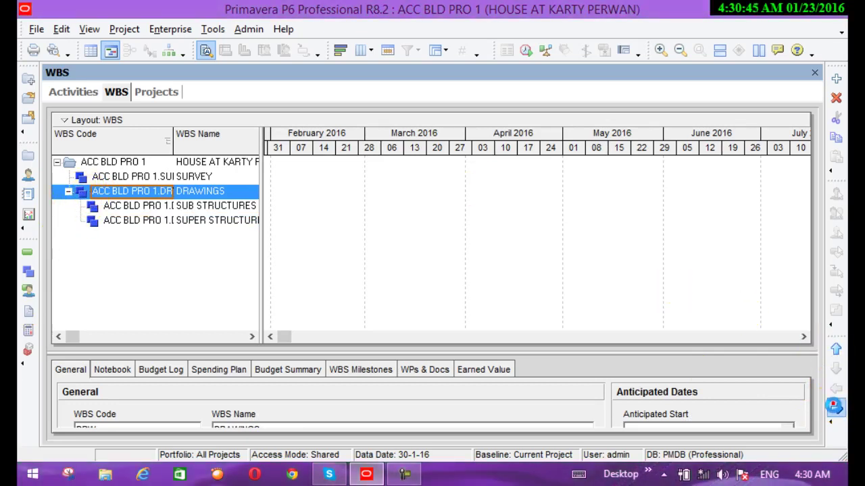
Step: Outdent SUB STRUCTURES and SUPER STRUCTURES one level each so both sit beside DRAWINGS under SURVEY
click(100, 206)
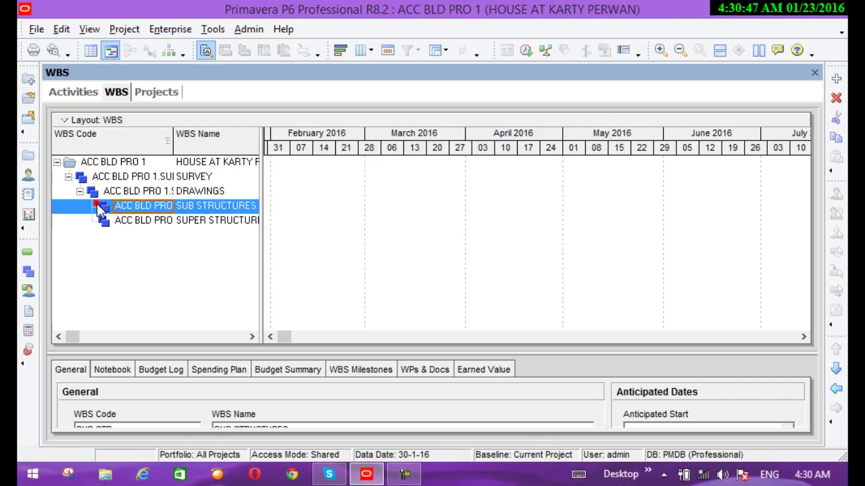
click(835, 391)
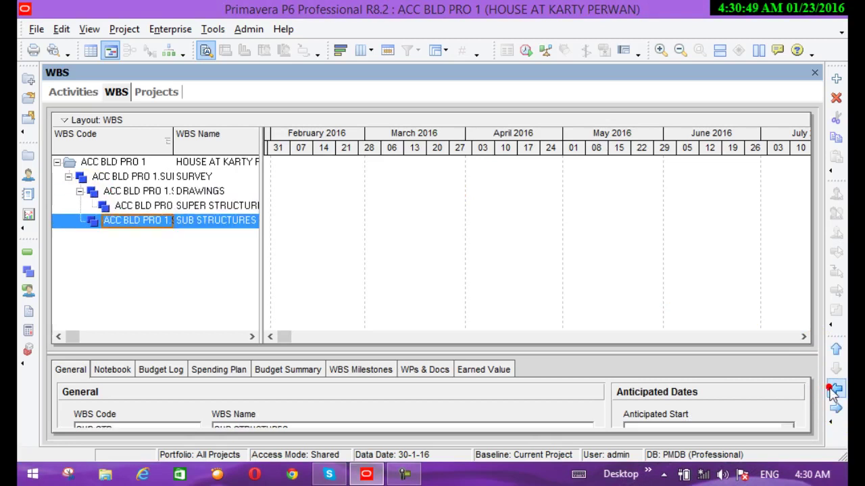
click(108, 206)
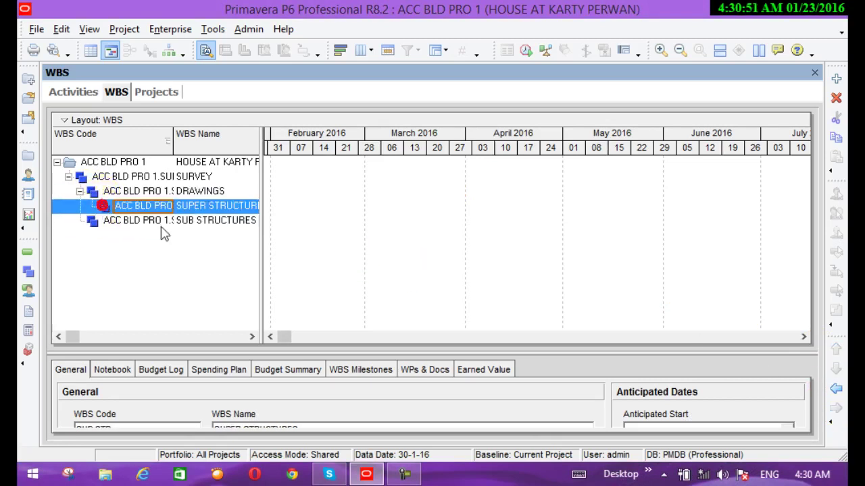
click(835, 391)
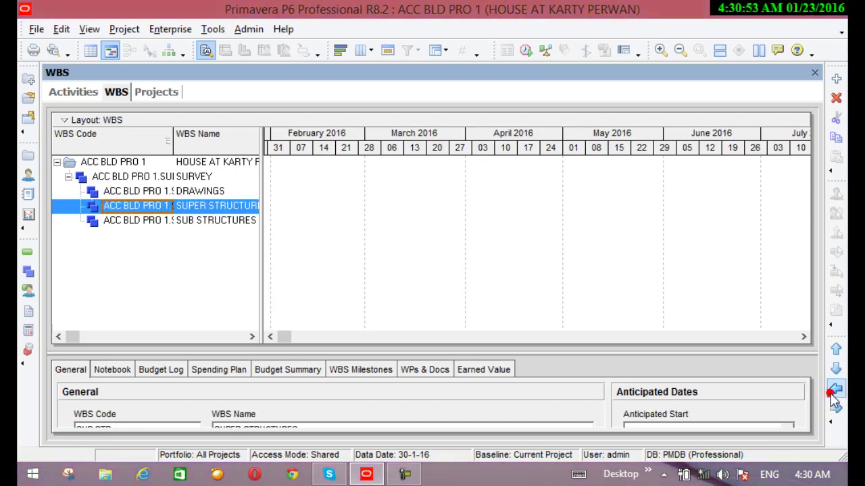
Step: Outdent DRAWINGS, SUB STRUCTURES and SUPER STRUCTURES so they sit beside SURVEY directly under the project
click(97, 191)
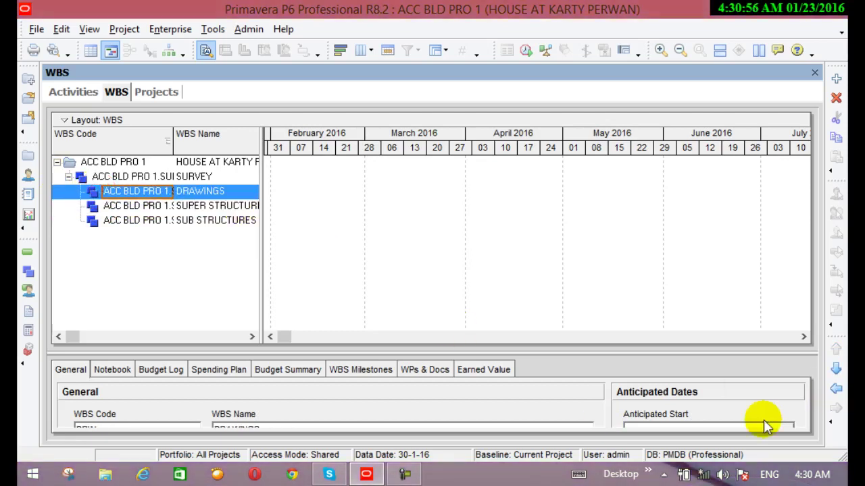
click(835, 390)
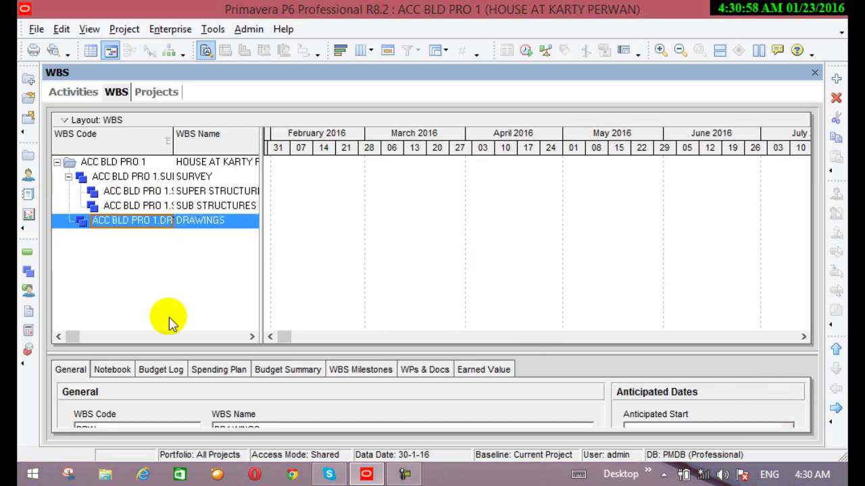
click(88, 205)
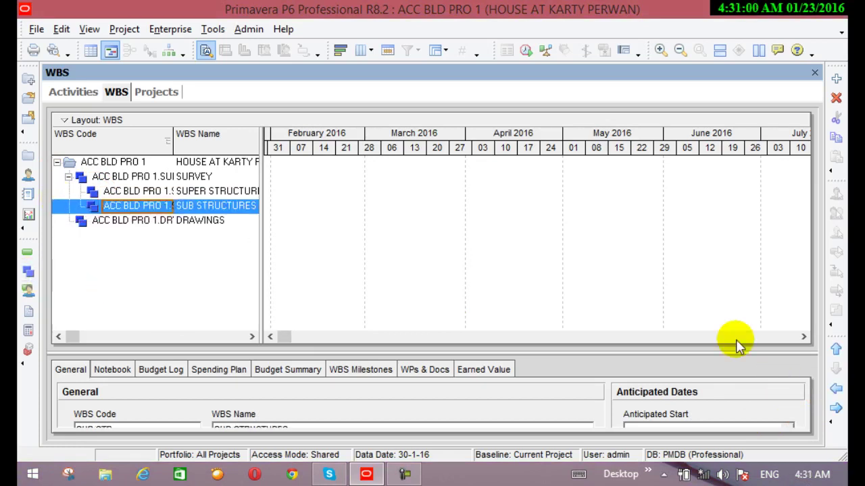
click(835, 389)
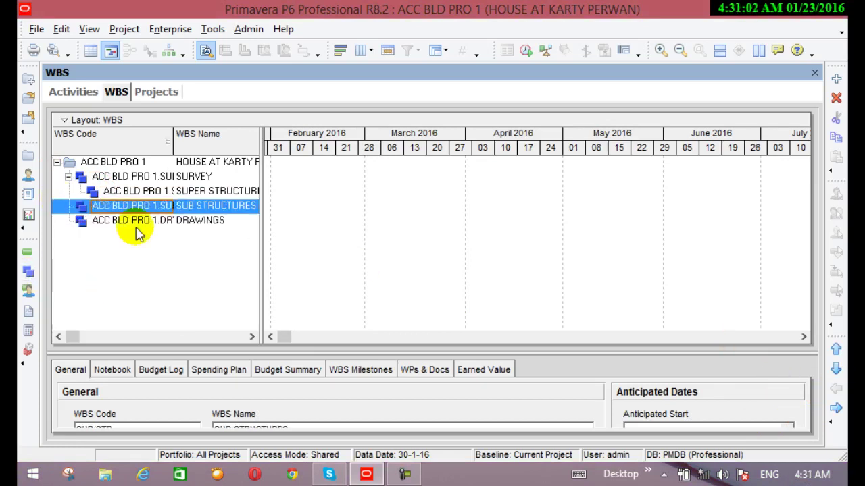
click(96, 193)
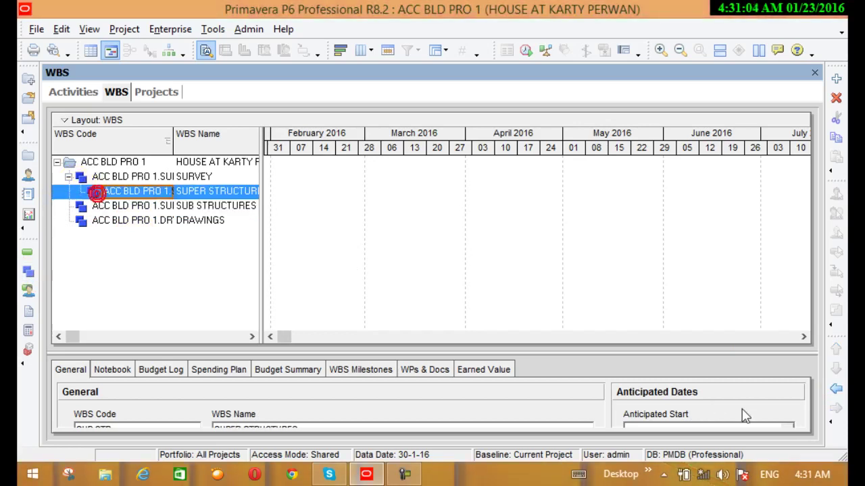
click(836, 389)
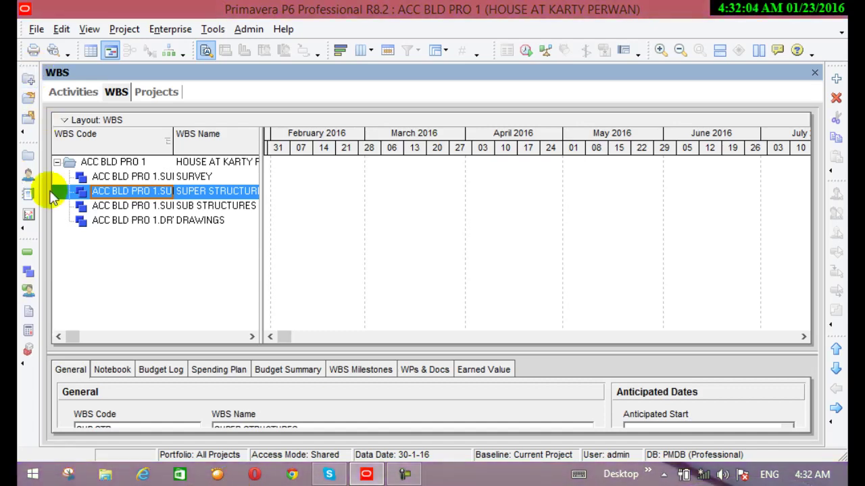
Step: Open the Activities view and refresh the data so it uses the revised WBS of ACC BLD PRO 1
click(81, 164)
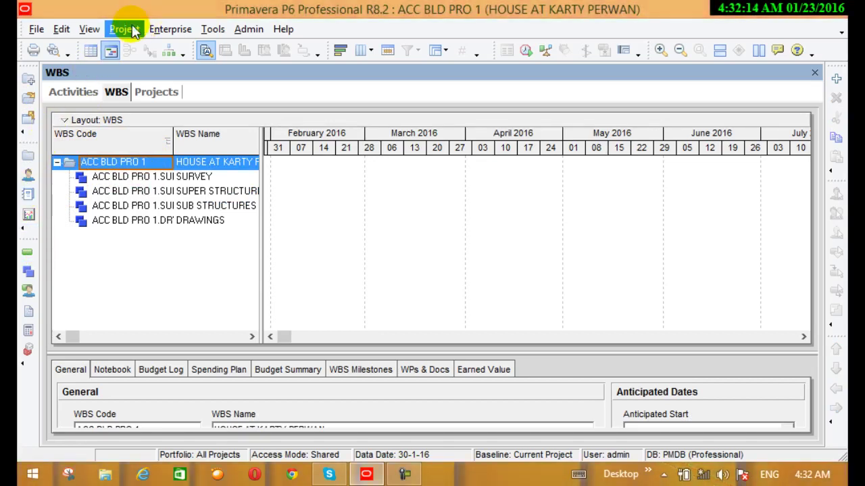
click(170, 29)
mouse_move(136, 33)
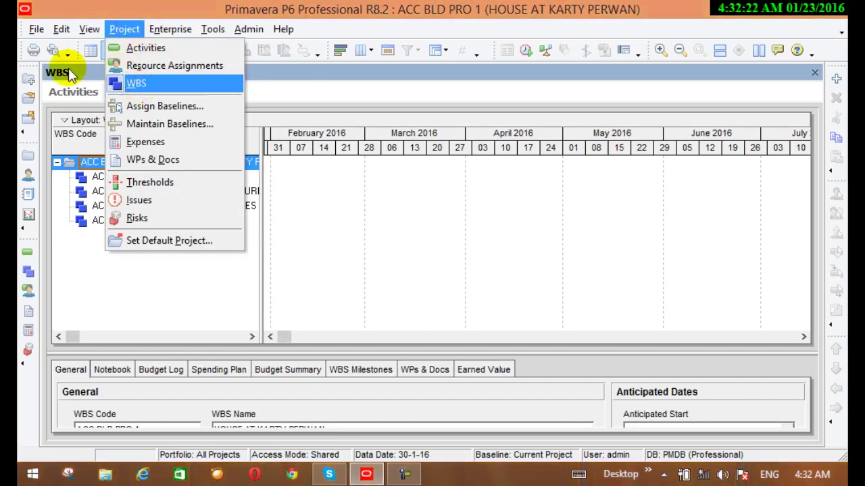
click(26, 254)
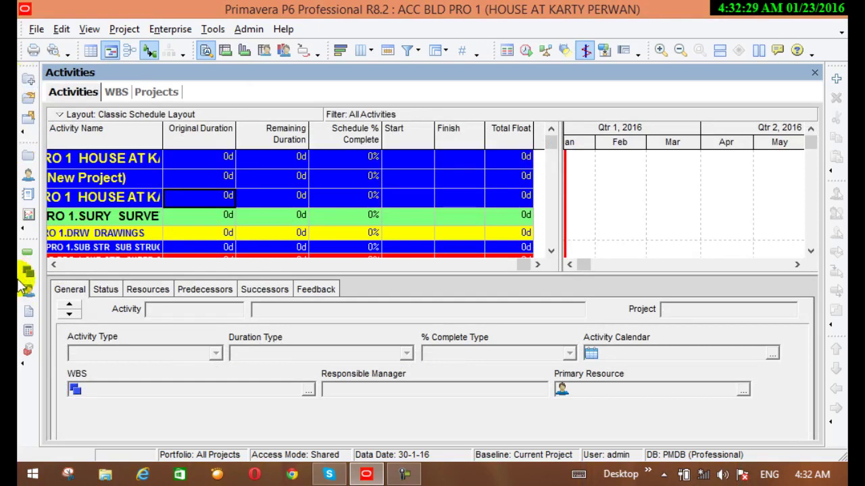
click(85, 264)
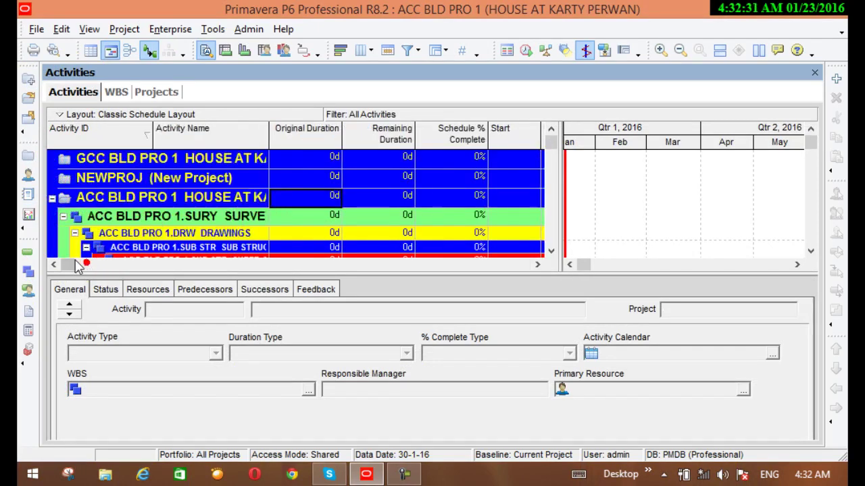
click(554, 251)
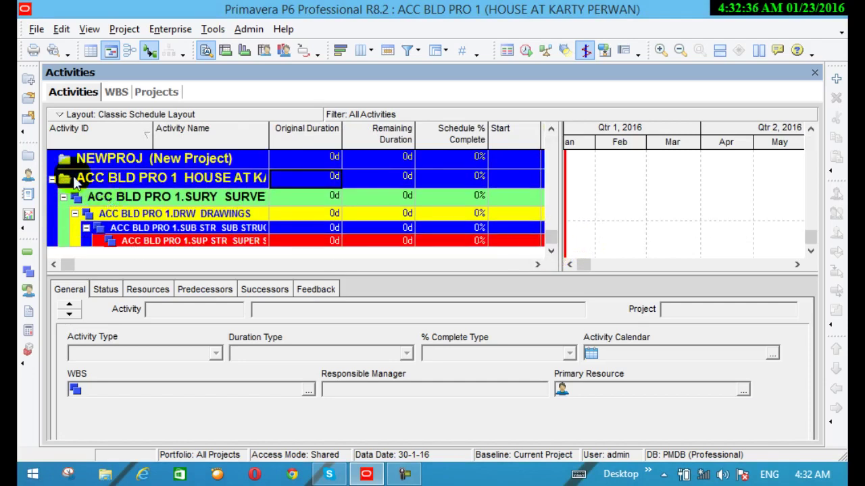
click(72, 212)
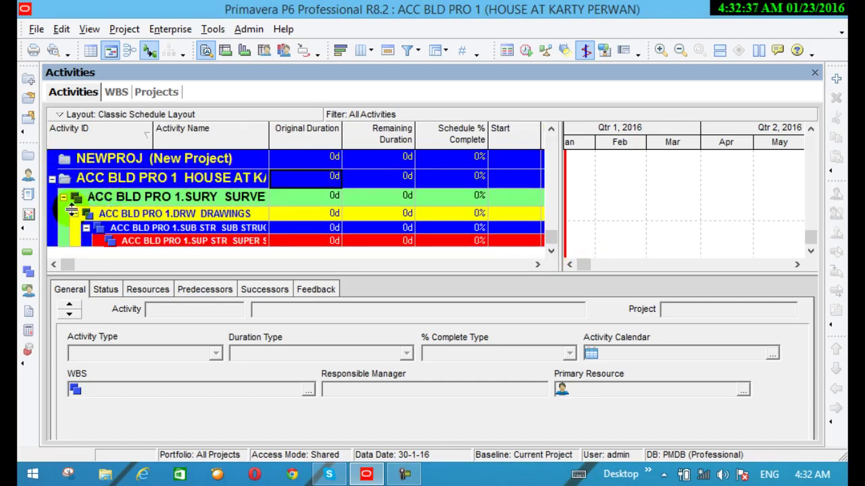
click(34, 29)
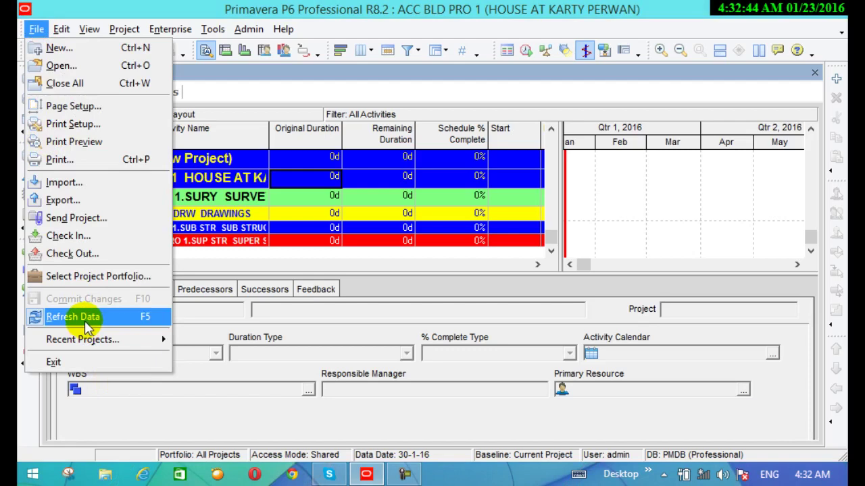
click(88, 328)
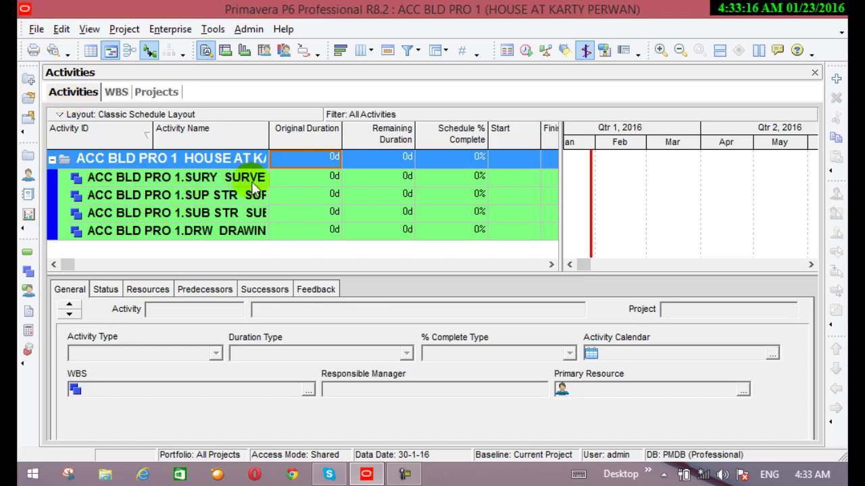
Step: Add a new activity under the SURVEY WBS element, accepting the wizard's default ID and name
click(235, 176)
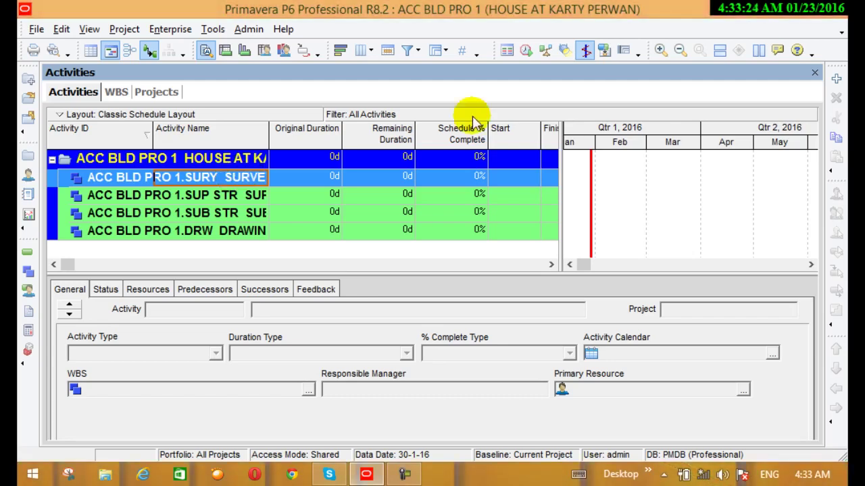
click(837, 80)
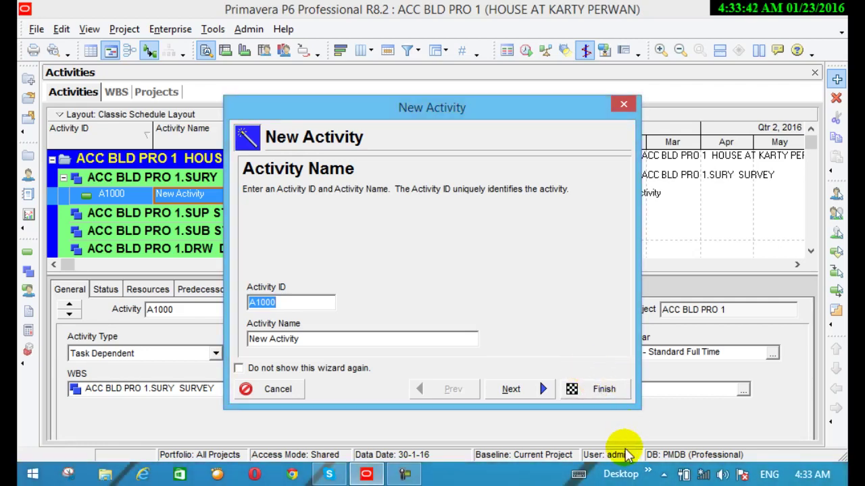
click(594, 389)
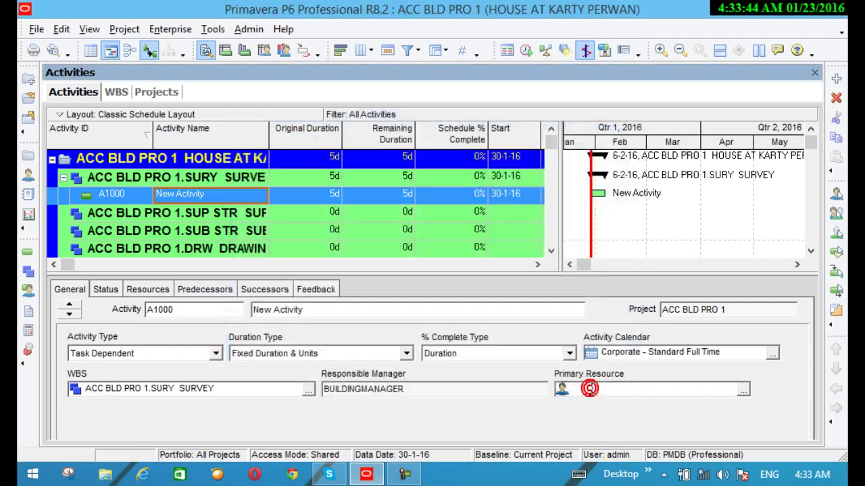
Step: Turn off the Use New Activity Wizard option in the user preferences' Assistance settings and close the preferences
click(61, 29)
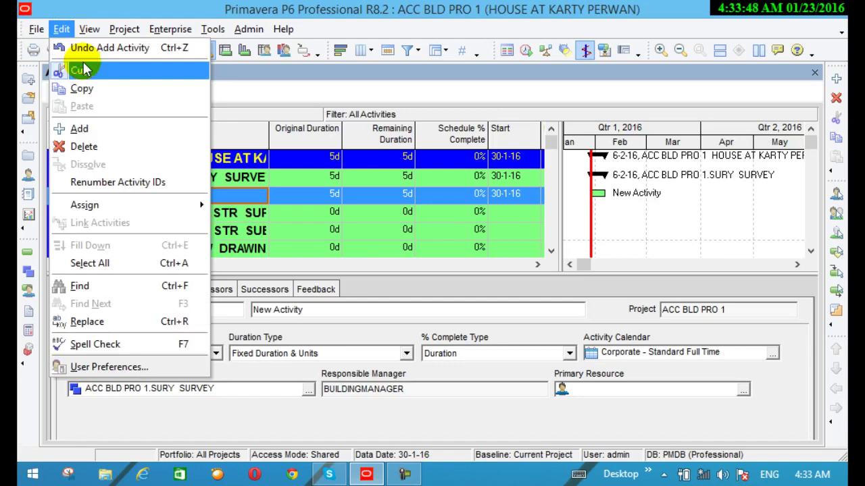
click(112, 368)
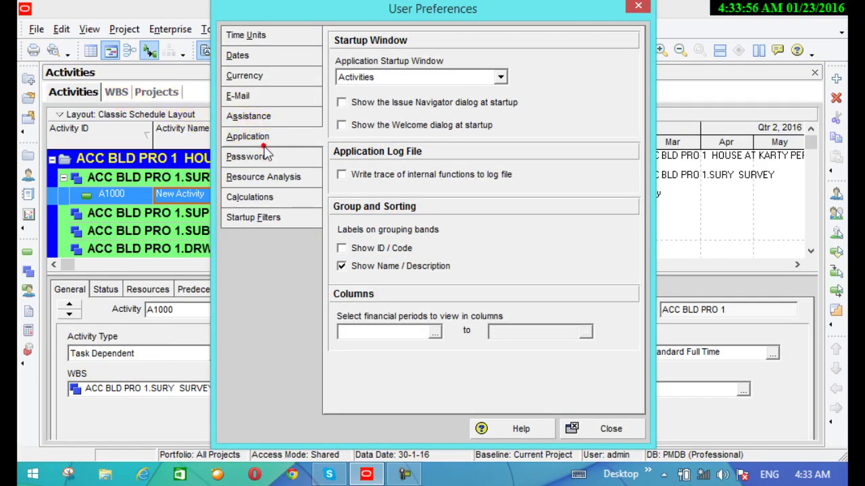
click(264, 138)
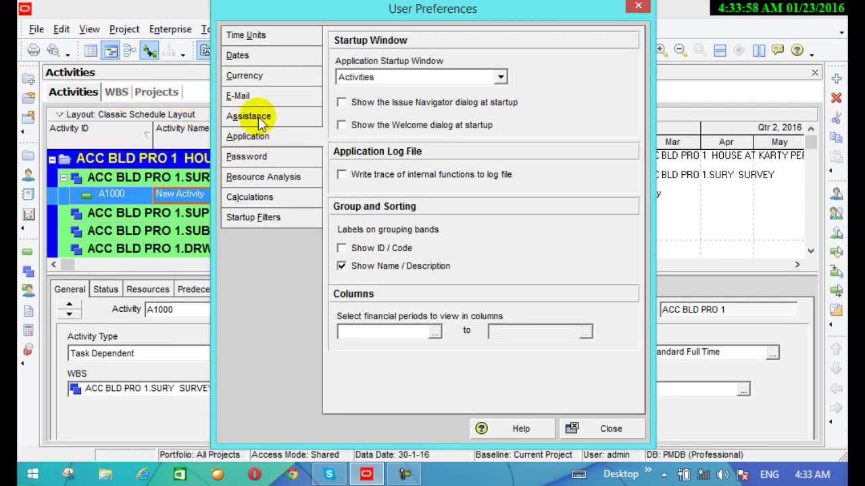
click(259, 116)
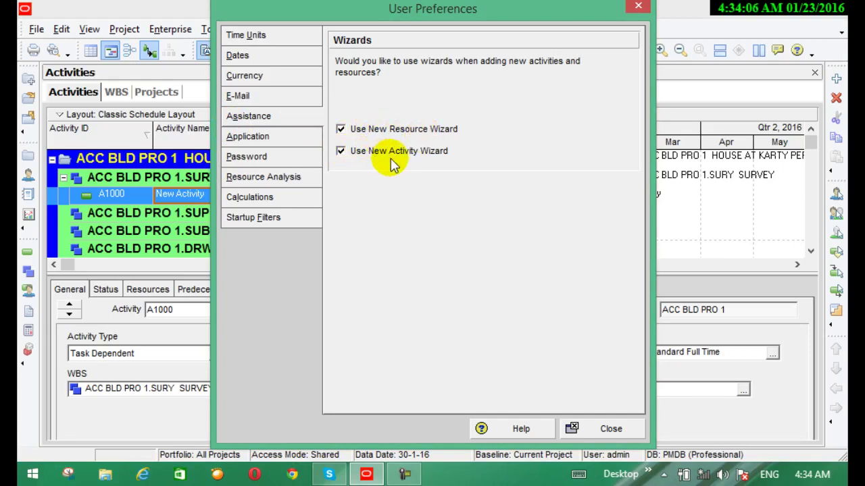
click(341, 153)
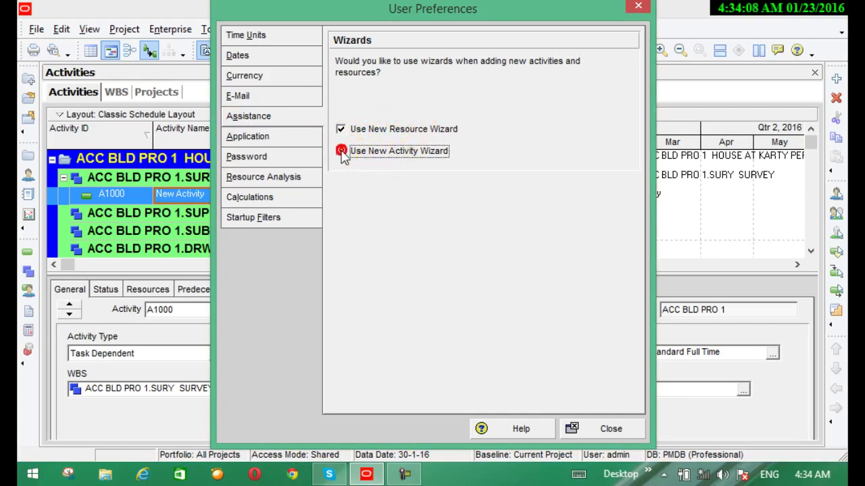
click(627, 431)
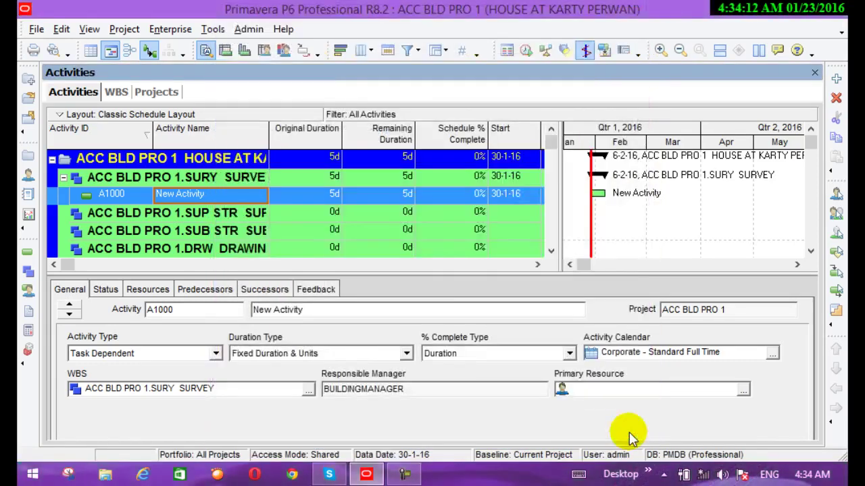
Step: Rename activity A1000 under the SURVEY WBS element as PRELIMINARY SURVEY
click(201, 198)
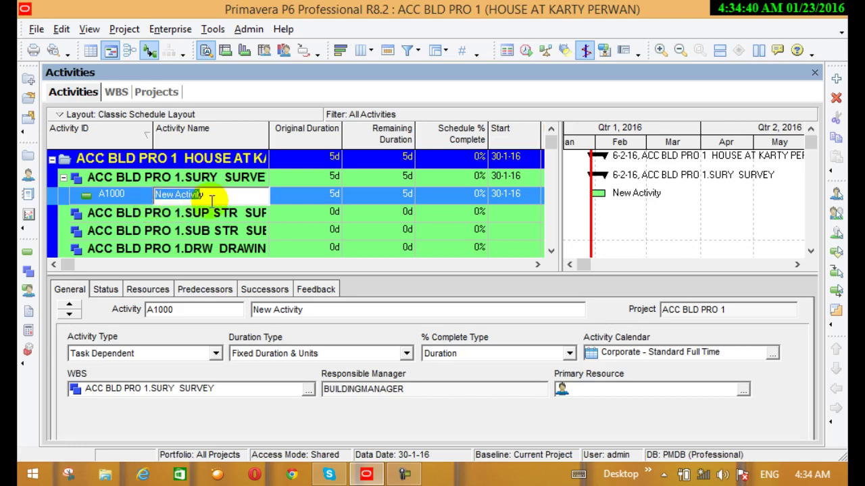
click(225, 196)
double_click(224, 196)
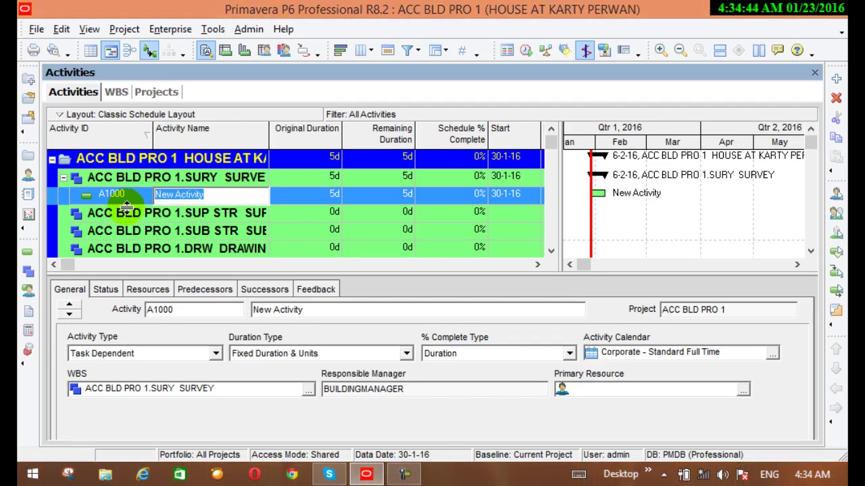
text(PR)
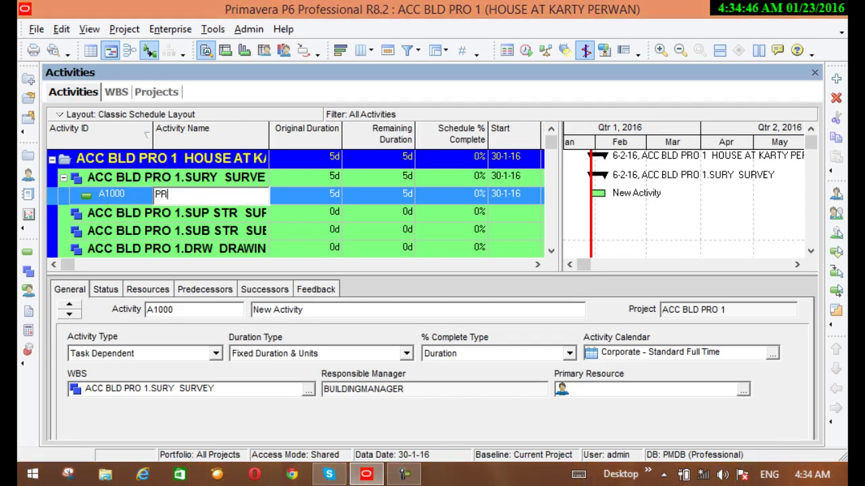
text(ELIMINARY S)
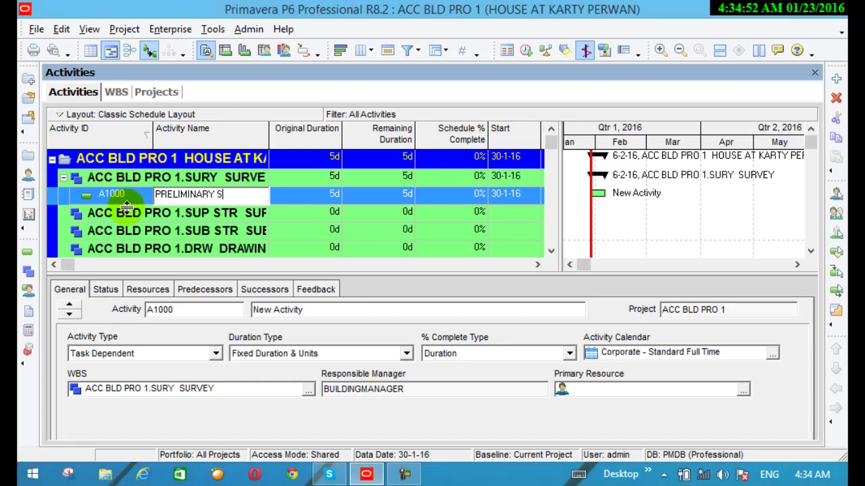
text(URVEY)
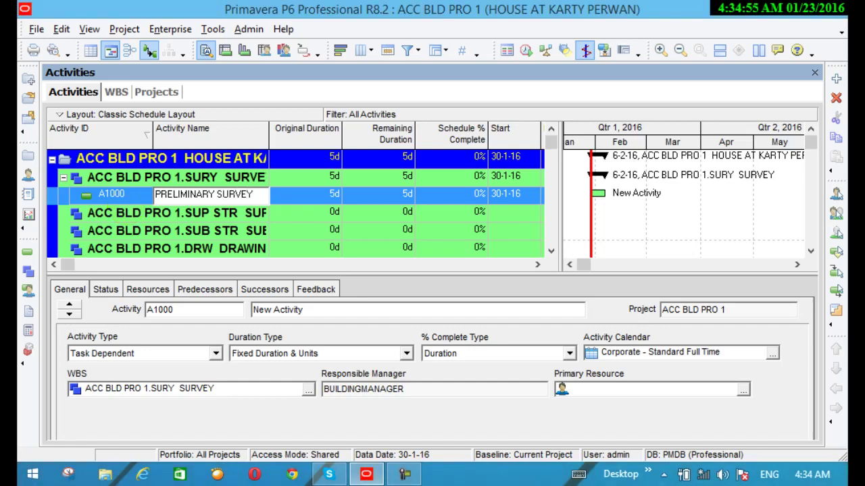
key(Return)
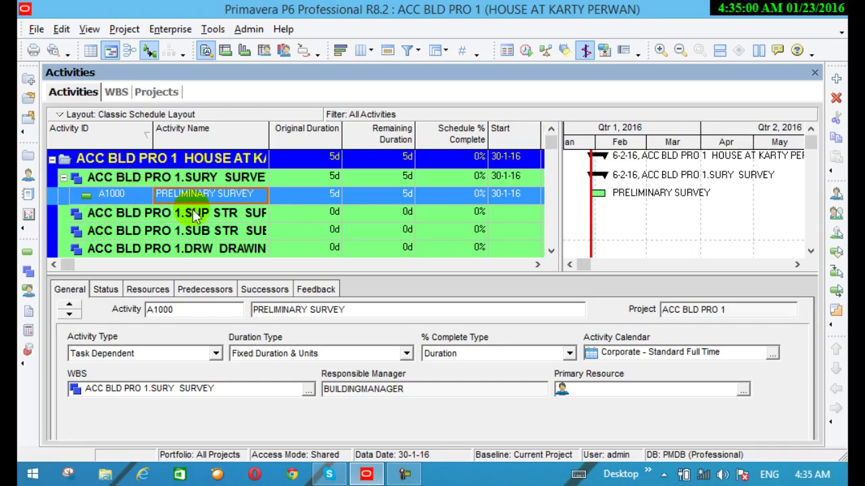
Step: Add a second activity under the SURVEY WBS element and set its activity ID to A105
click(837, 79)
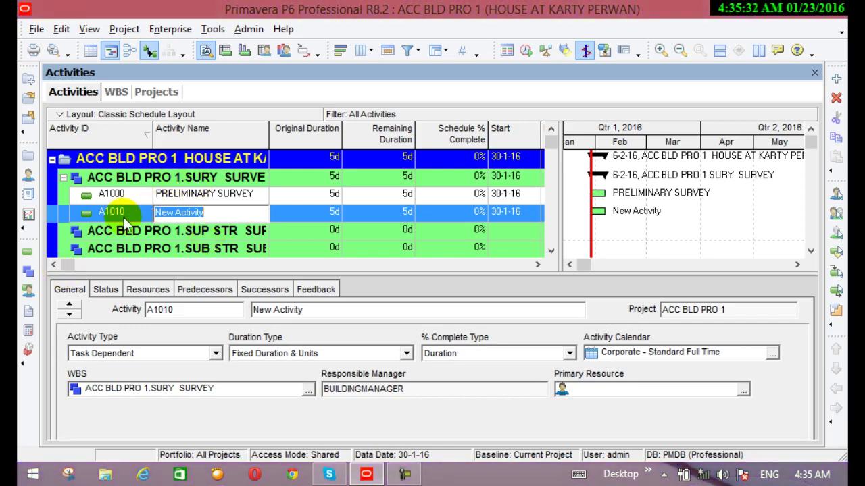
drag(115, 202, 115, 203)
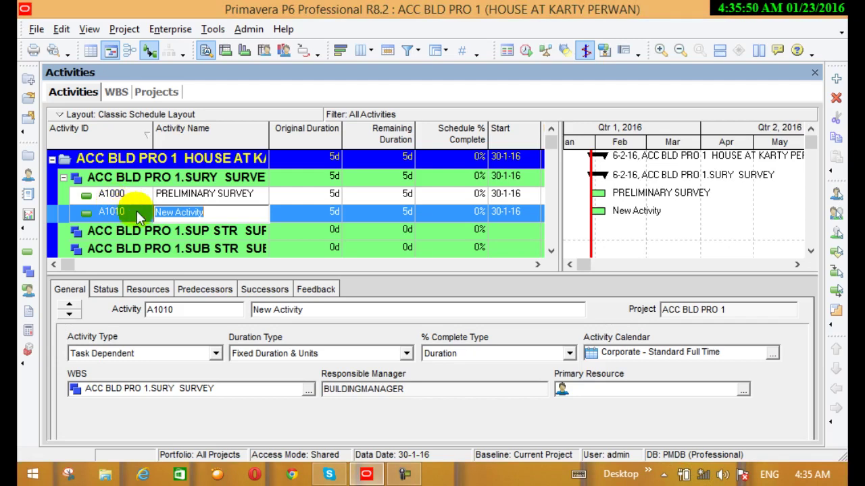
click(127, 213)
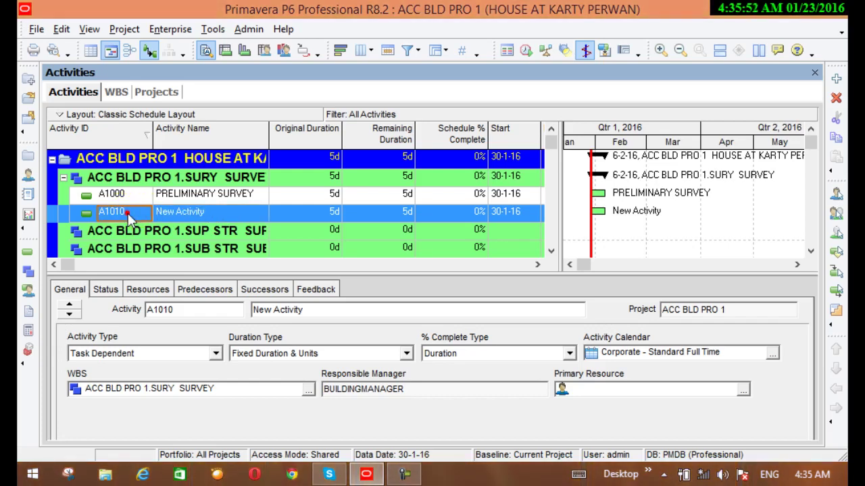
click(127, 213)
click(127, 213)
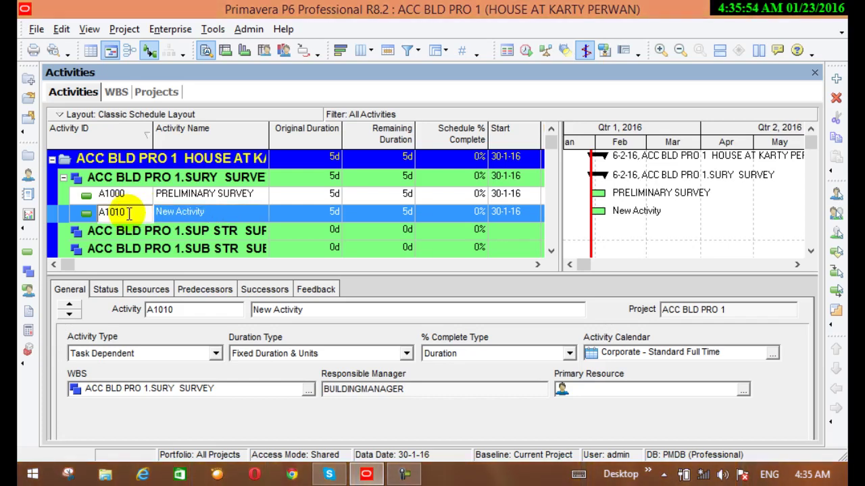
drag(129, 213, 114, 213)
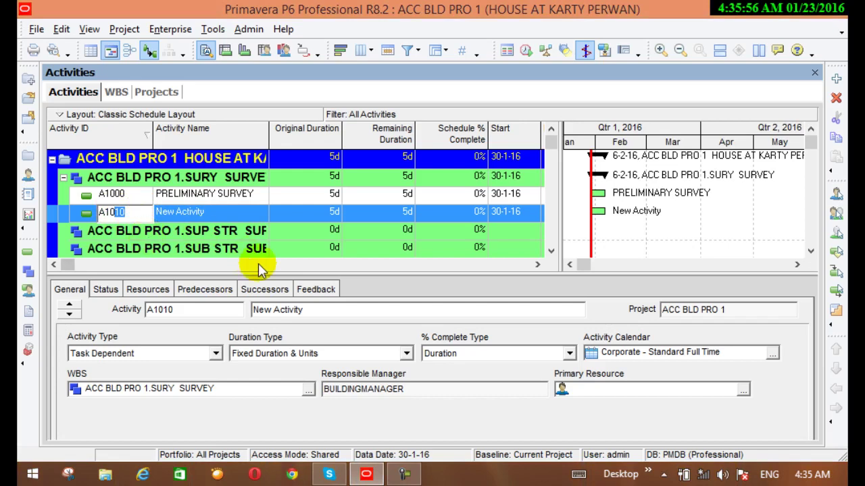
text(5)
click(181, 210)
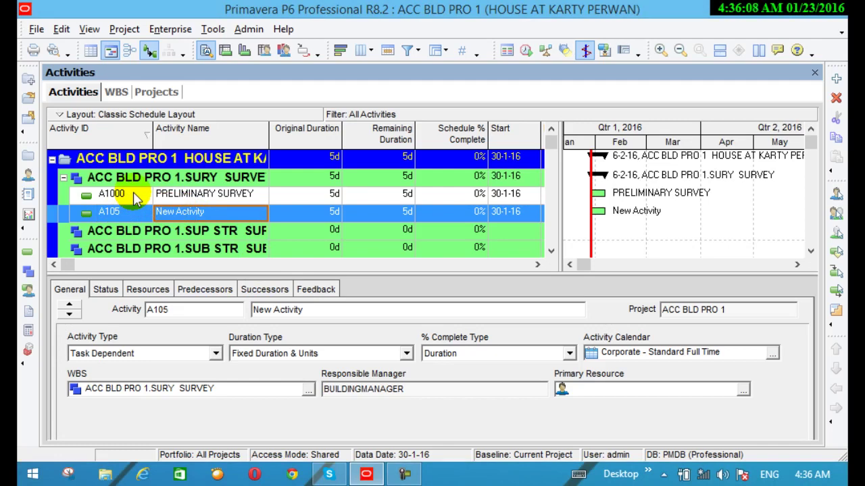
Step: Name the second SURVEY activity DETAIL SURVEY
click(185, 213)
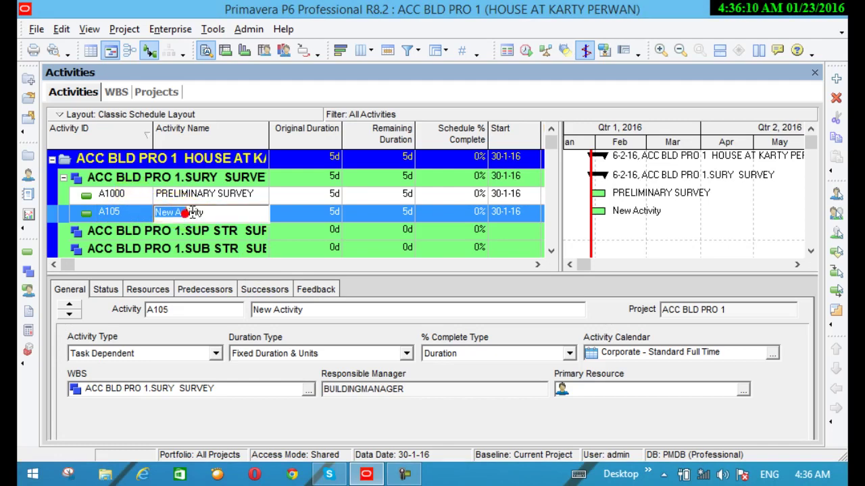
click(222, 211)
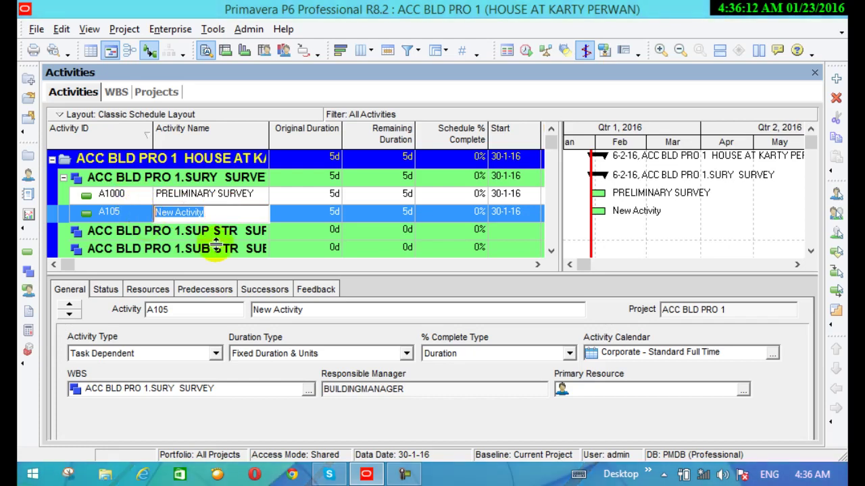
text(DE)
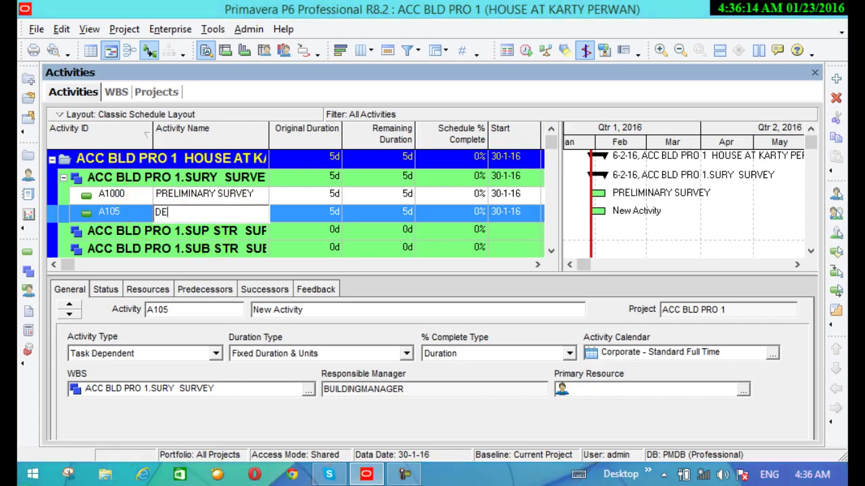
text(TAI)
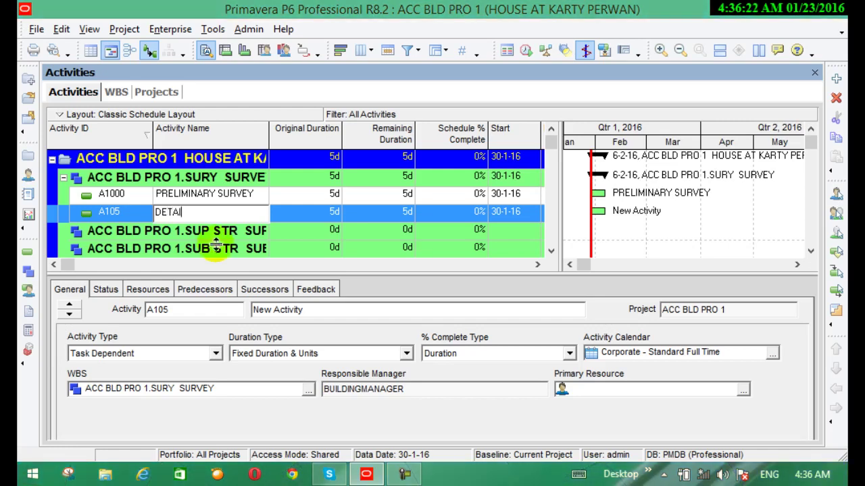
text(L SUR)
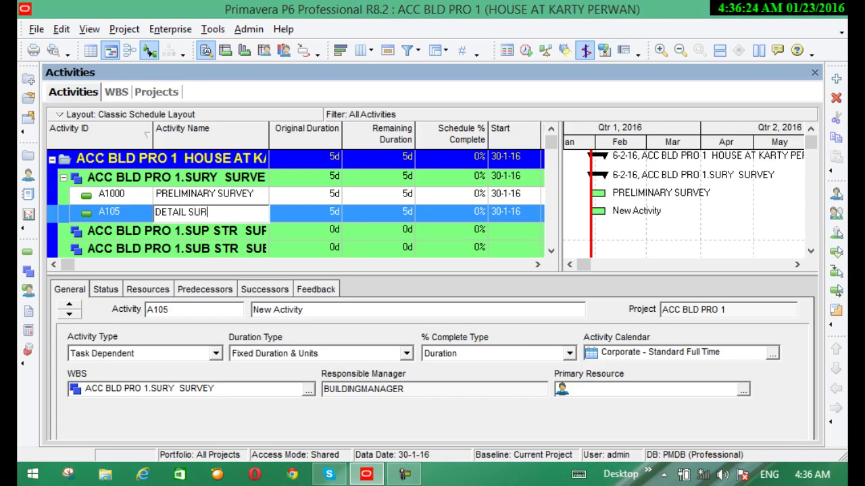
text(VEY)
key(Return)
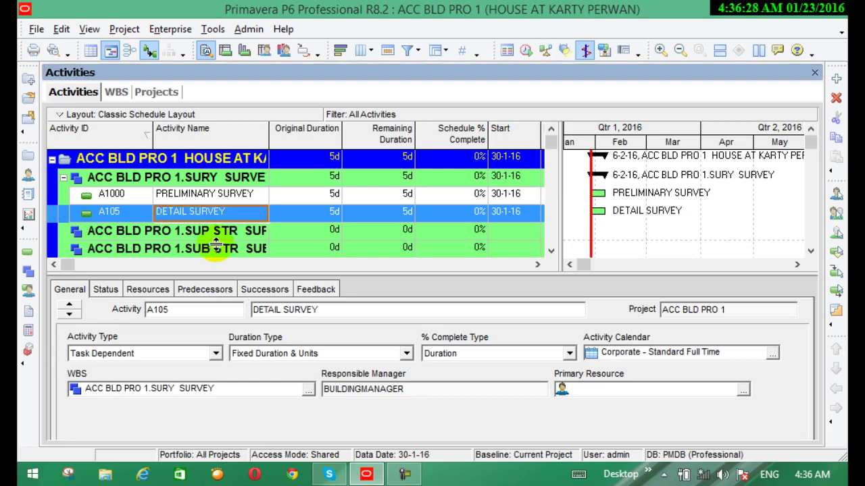
Step: Add a third activity under SURVEY and set the DETAIL SURVEY activity's ID to A1010
click(837, 79)
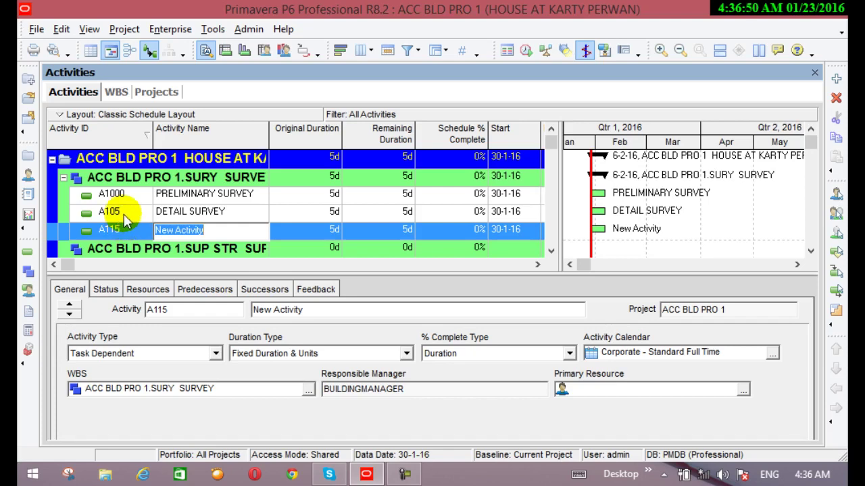
click(122, 211)
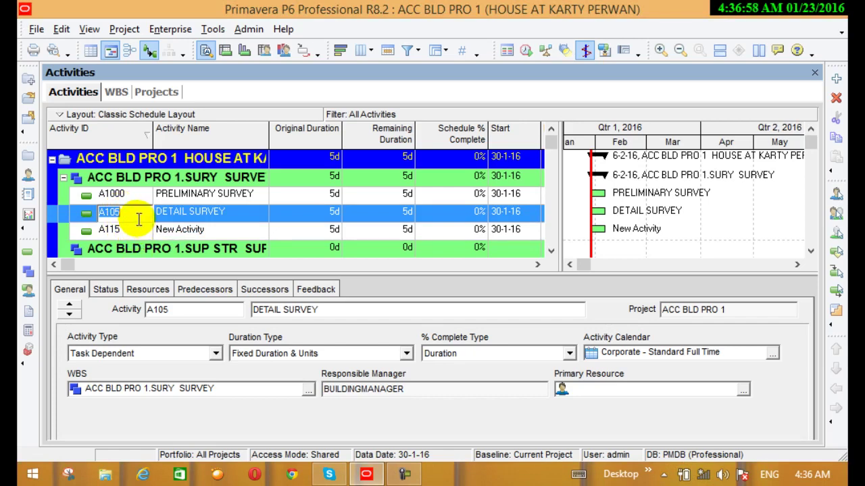
click(130, 214)
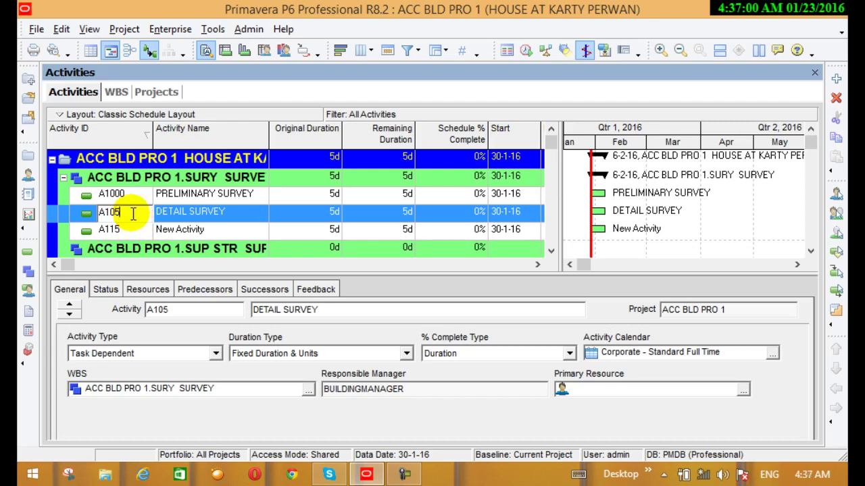
key(BackSpace)
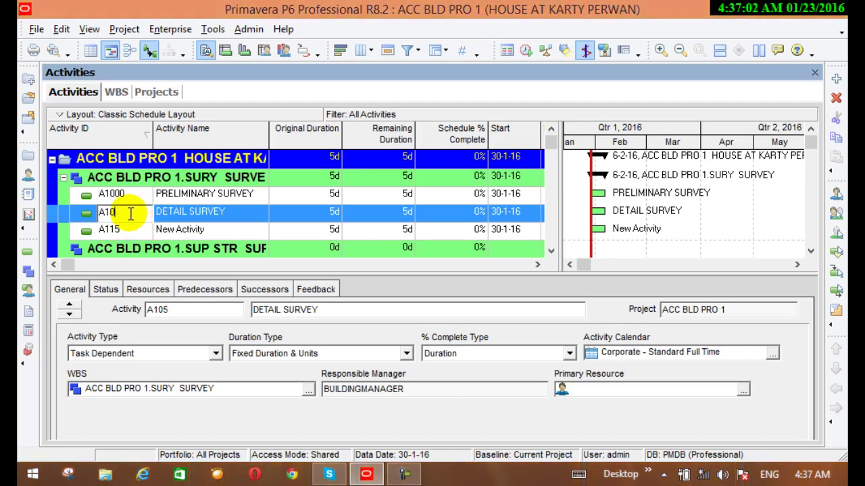
text(10)
click(133, 216)
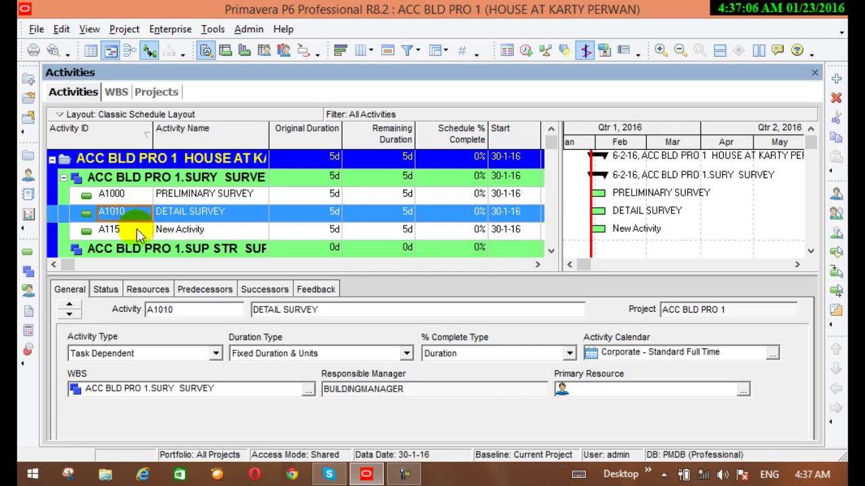
Step: Set the activity ID of the third, still unnamed activity under SURVEY to A11020
click(137, 229)
click(136, 230)
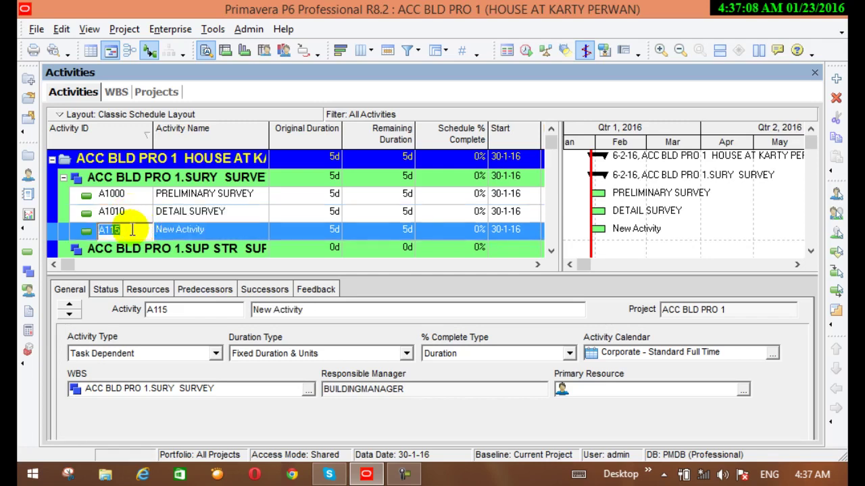
click(129, 231)
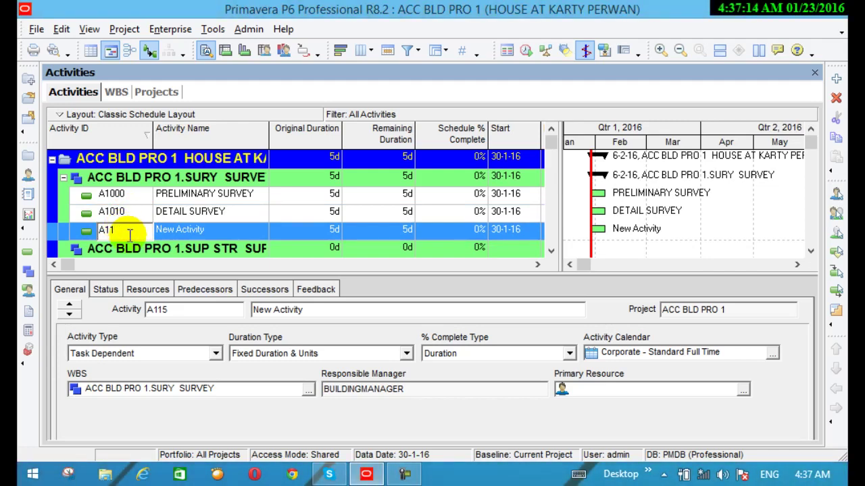
text(20)
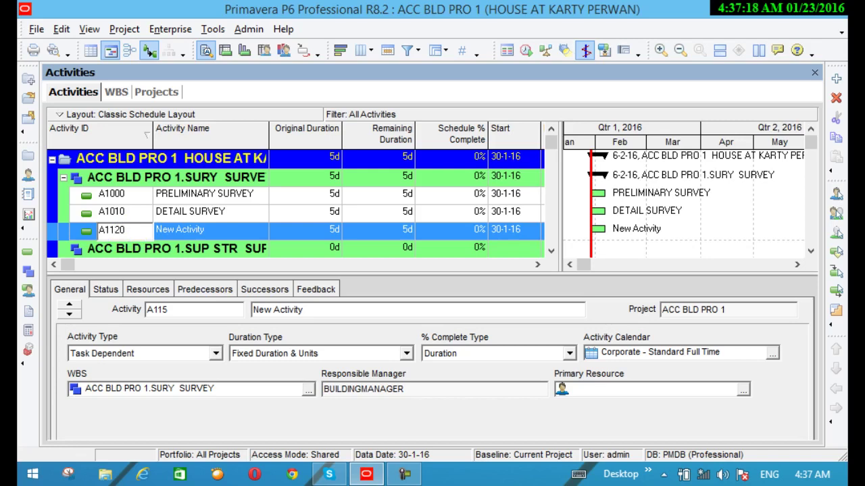
click(113, 231)
text(0)
key(Return)
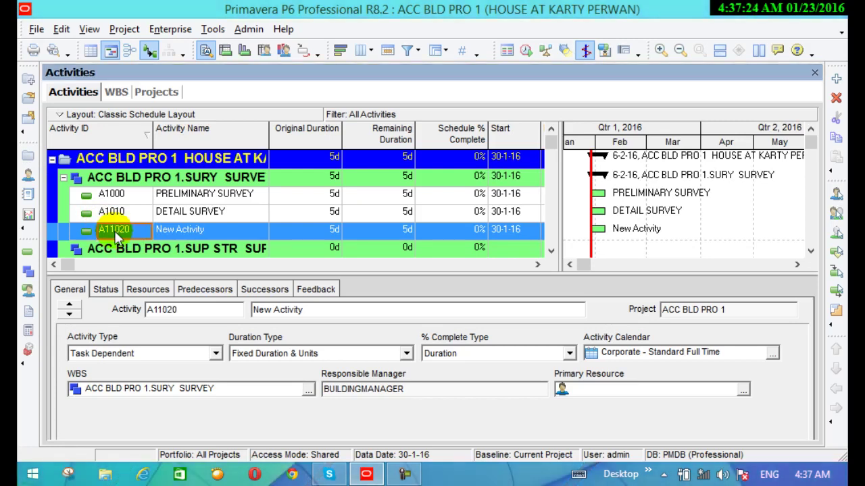
Step: Name the third SURVEY activity APPROVED SURVEY
click(205, 231)
click(206, 231)
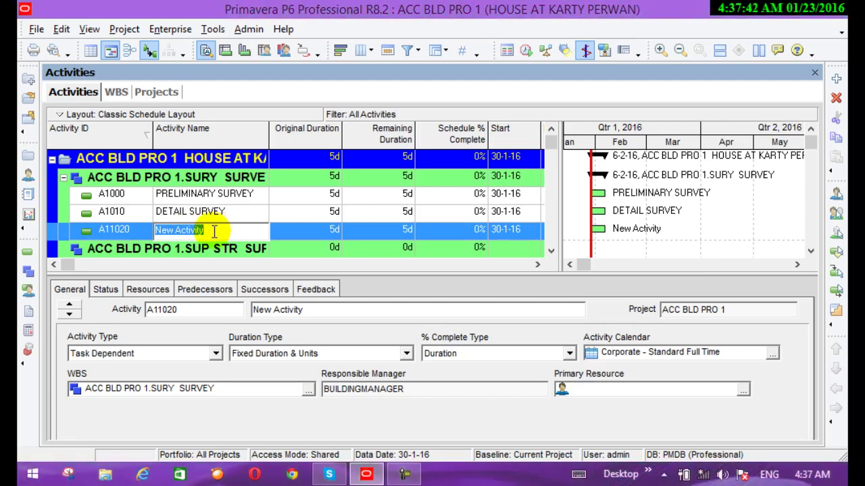
text(A)
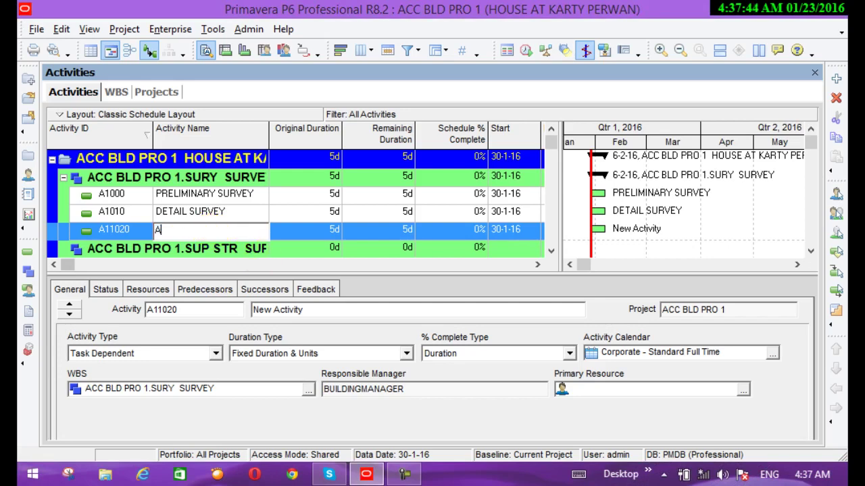
text(PPROVED S)
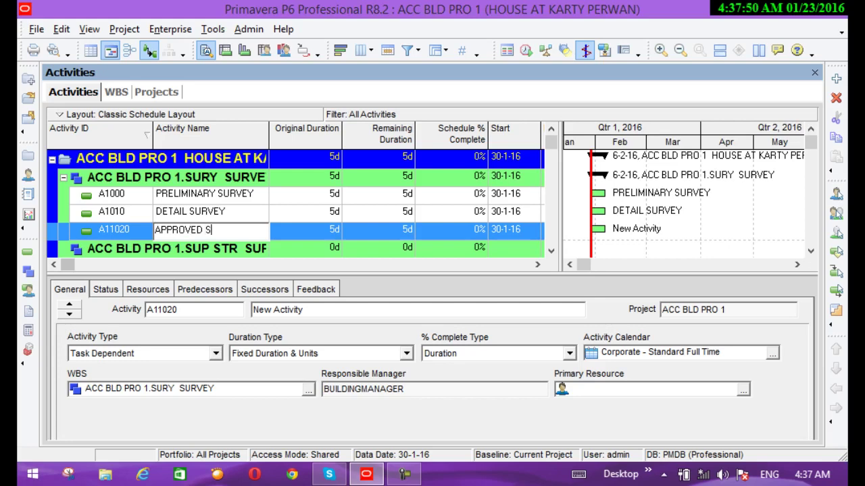
text(URVEY)
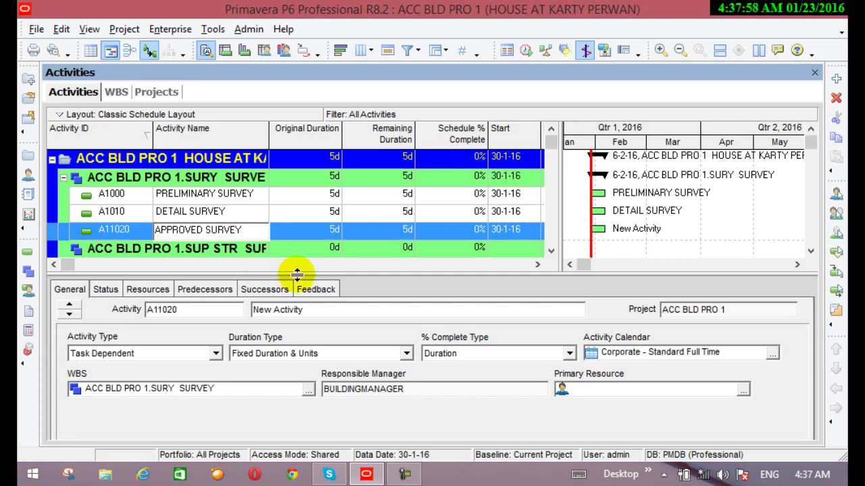
key(Return)
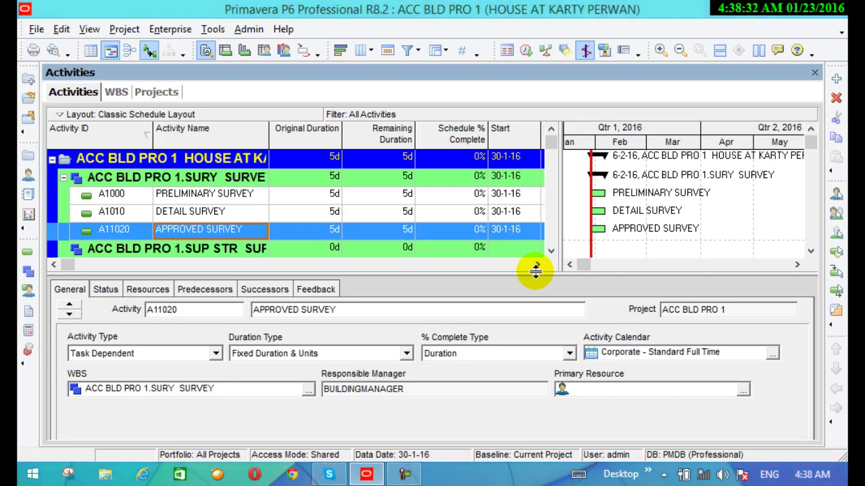
click(551, 250)
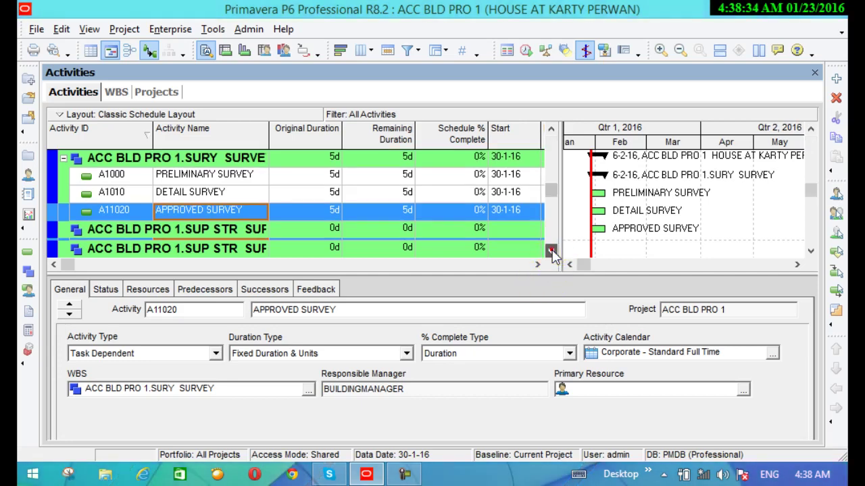
click(552, 250)
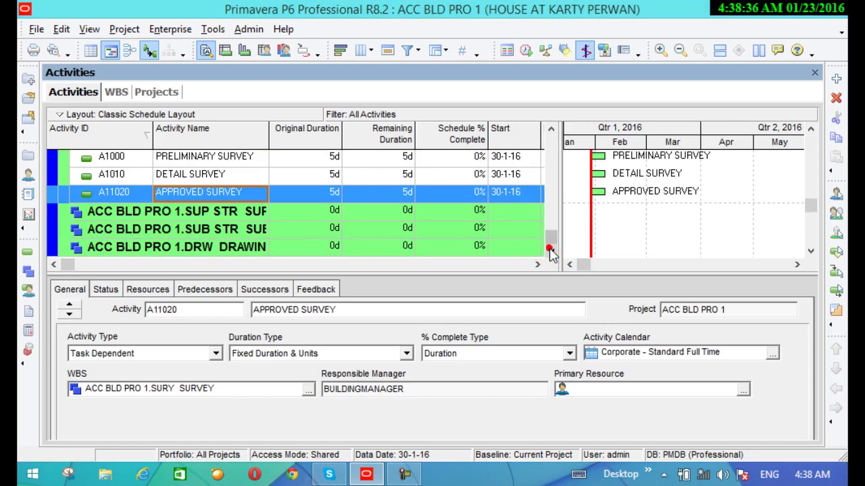
click(551, 250)
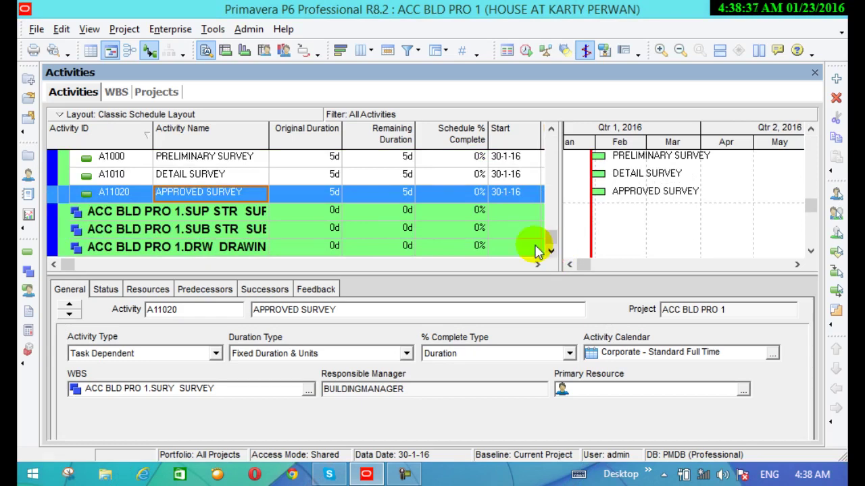
click(227, 211)
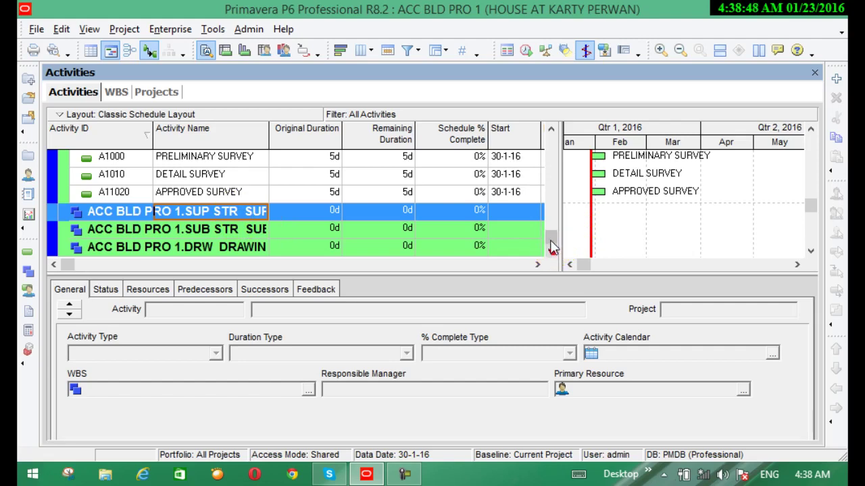
scroll(551, 223, up, 1)
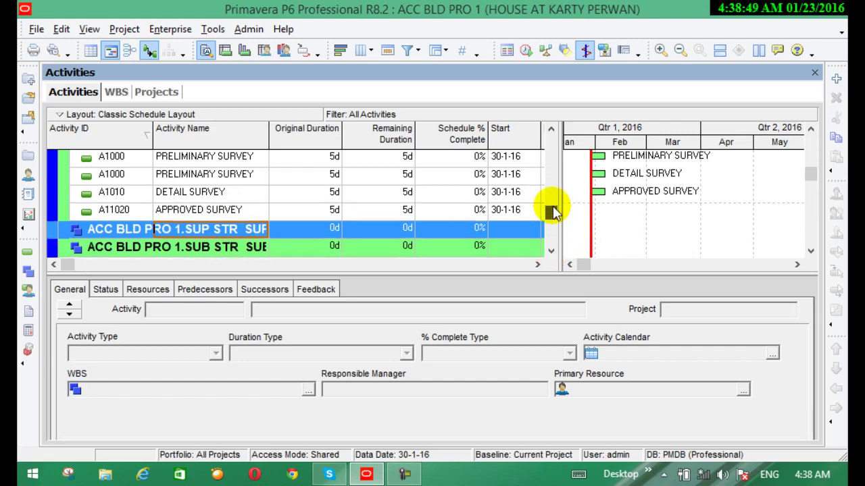
click(551, 251)
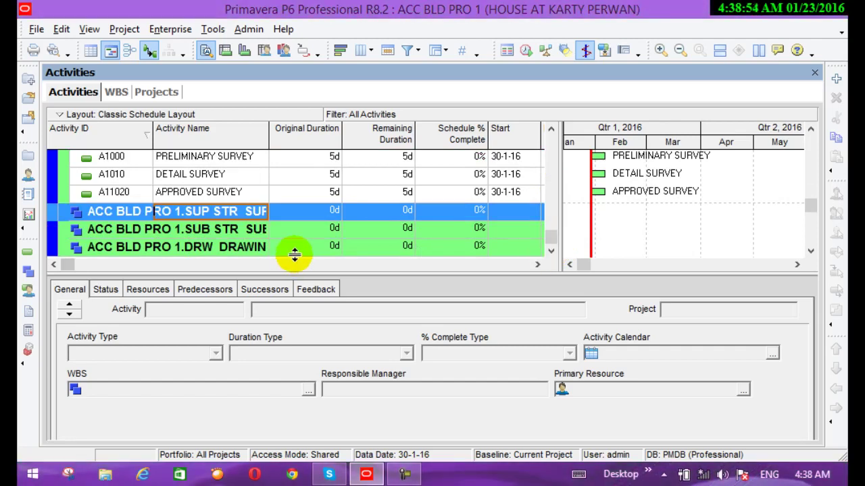
Step: Change the activity ID of the APPROVED SURVEY activity to A1020
click(122, 194)
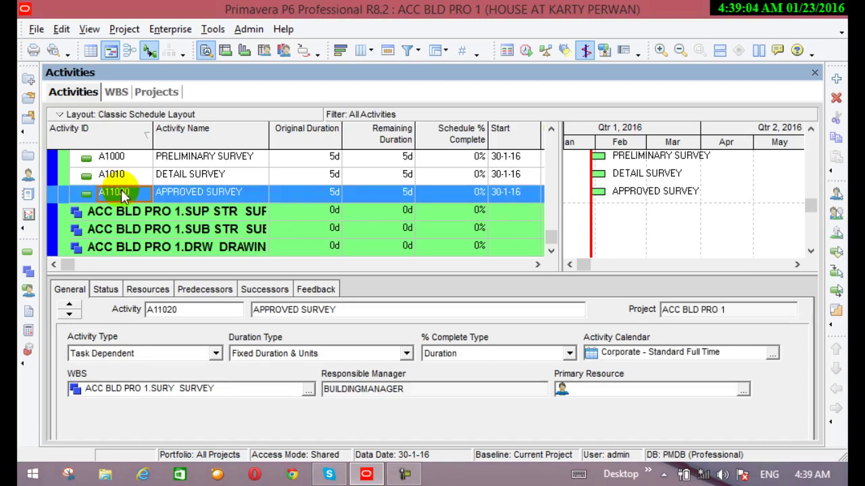
click(118, 191)
click(118, 198)
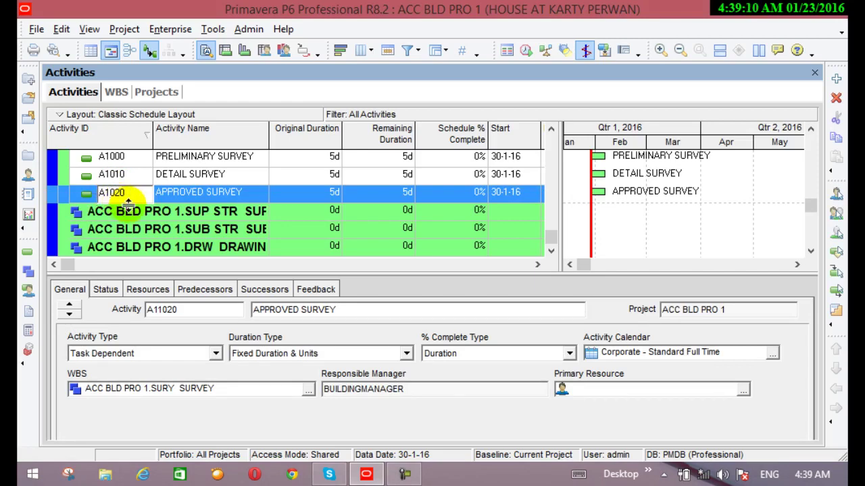
key(Return)
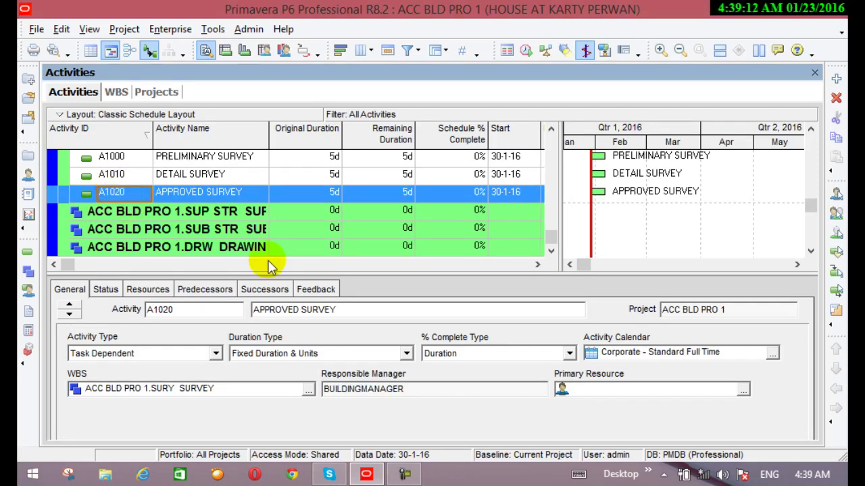
Step: Add Activity Name in ascending order as the second sort field after Activity ID and apply the grouping and sorting settings
click(551, 248)
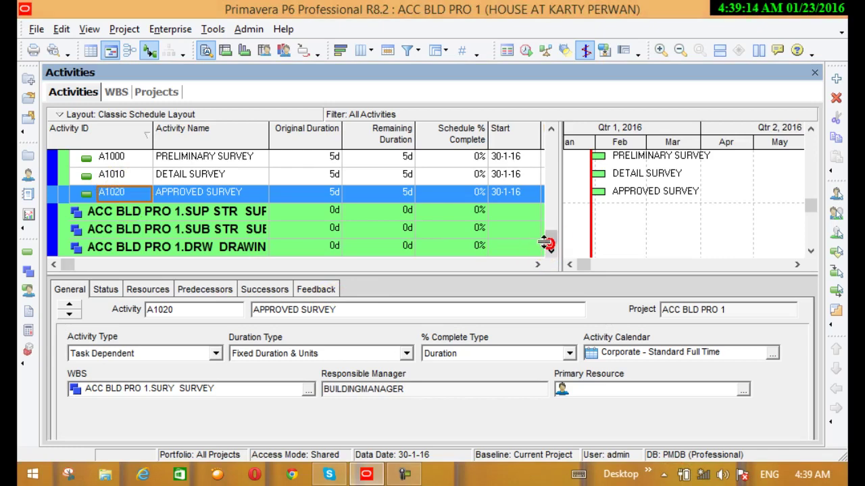
click(550, 245)
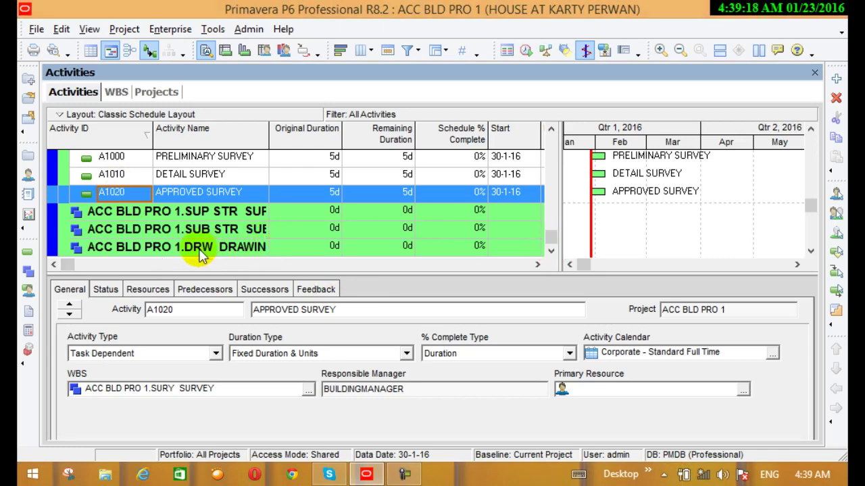
click(181, 246)
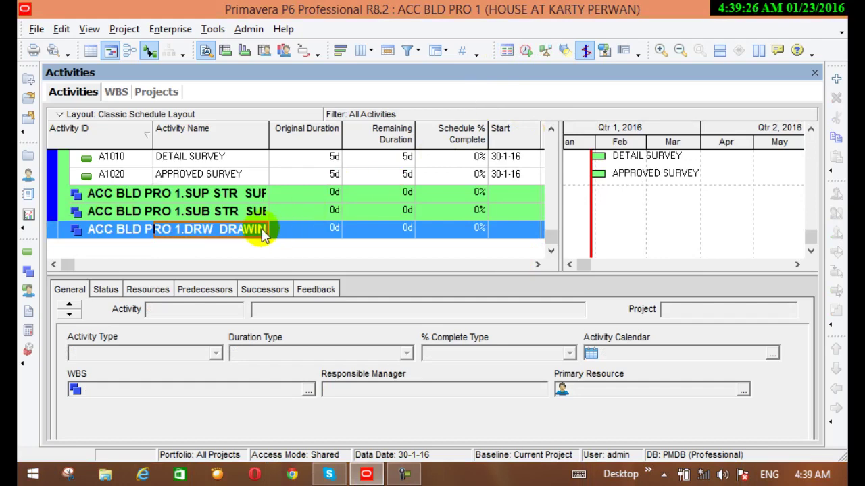
click(435, 60)
click(447, 69)
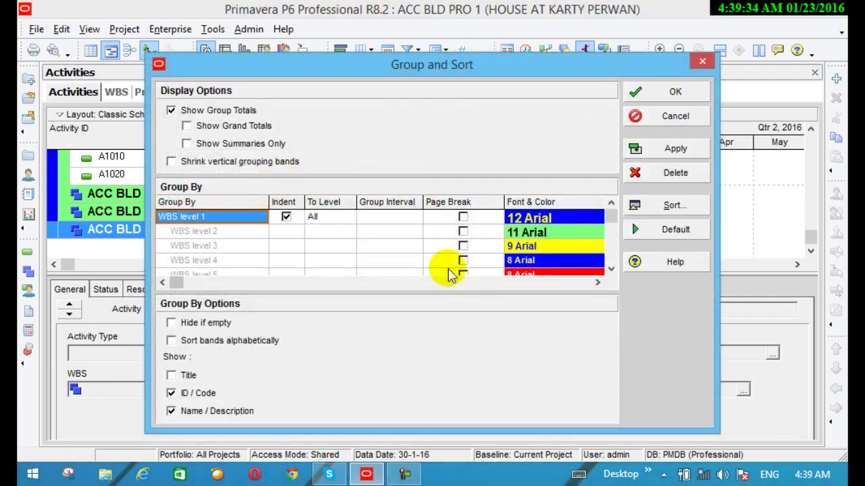
click(661, 205)
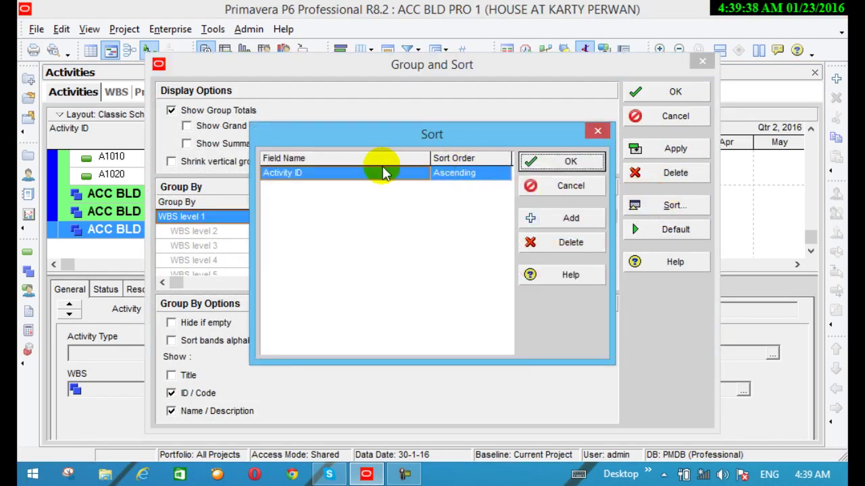
click(571, 218)
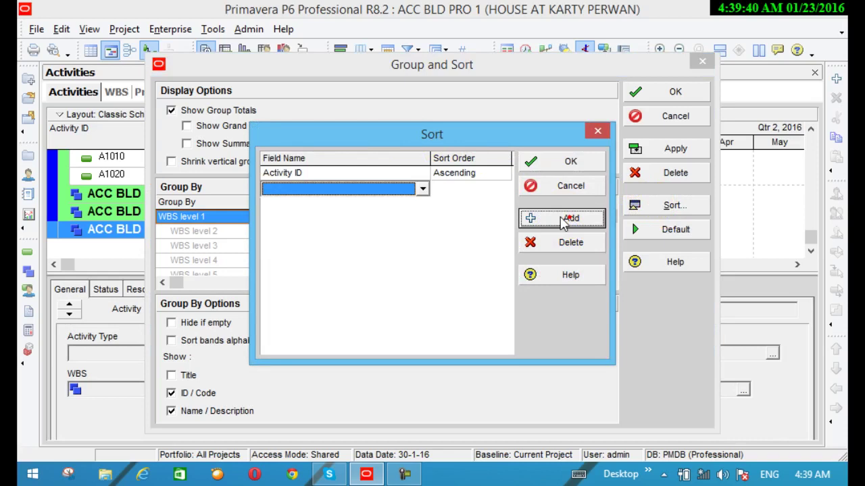
click(422, 188)
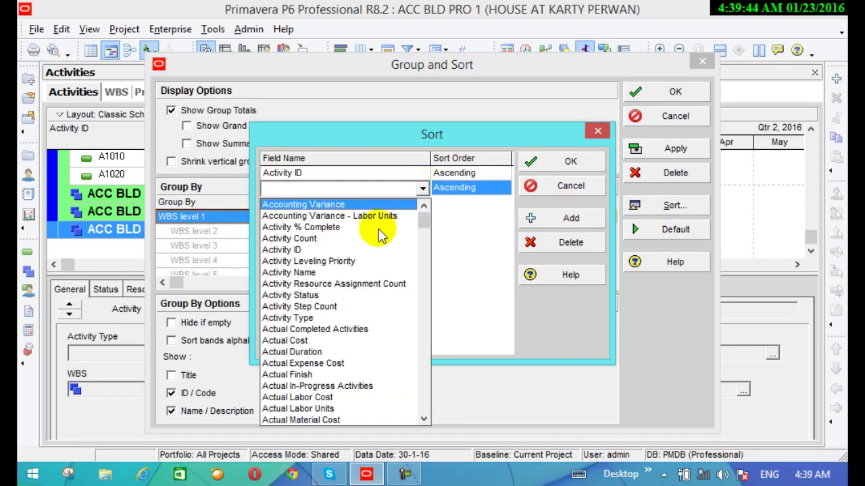
click(305, 272)
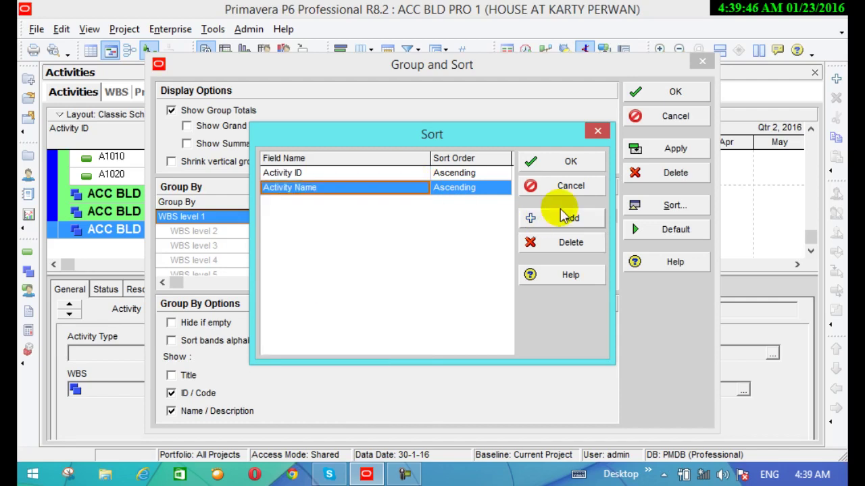
click(571, 163)
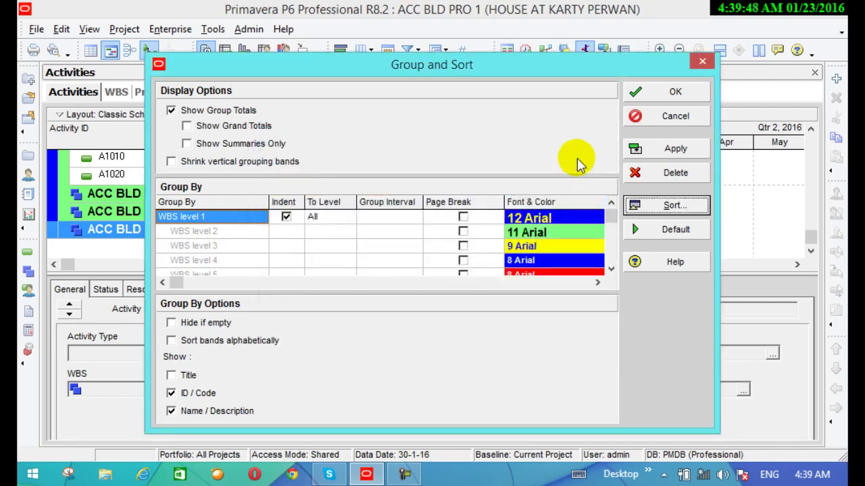
click(674, 148)
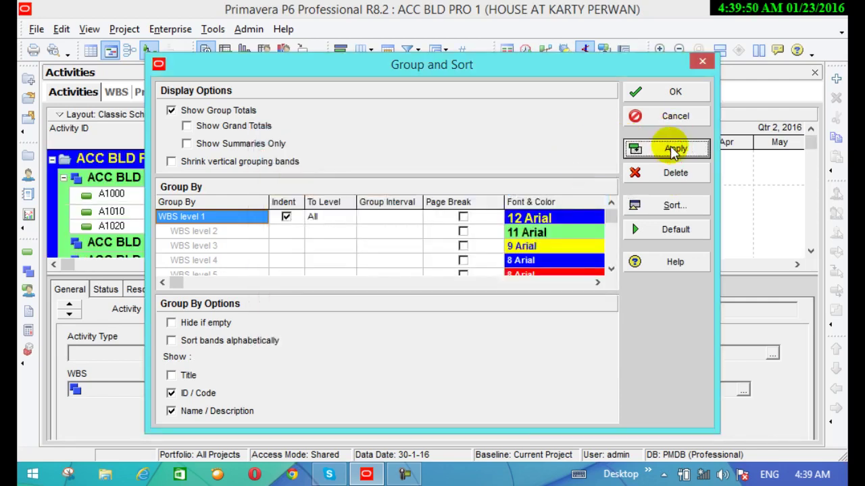
click(674, 91)
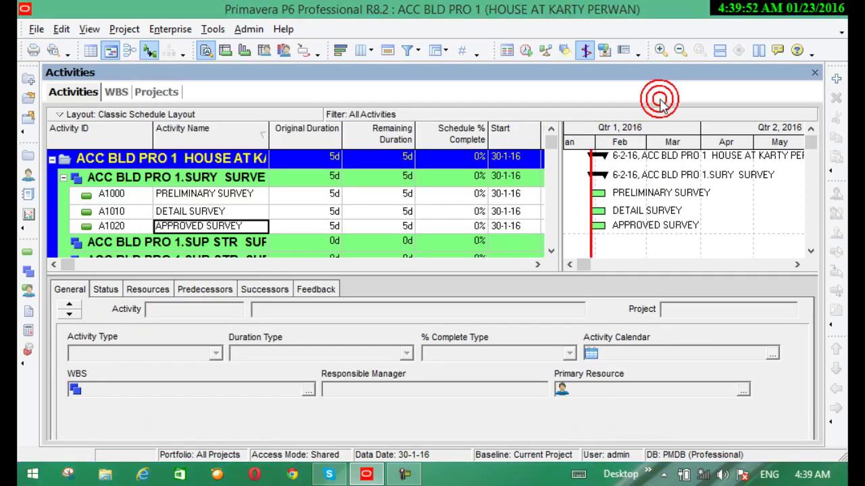
Step: Review the sort fields in the Group and Sort settings of the activity layout
click(551, 251)
click(551, 251)
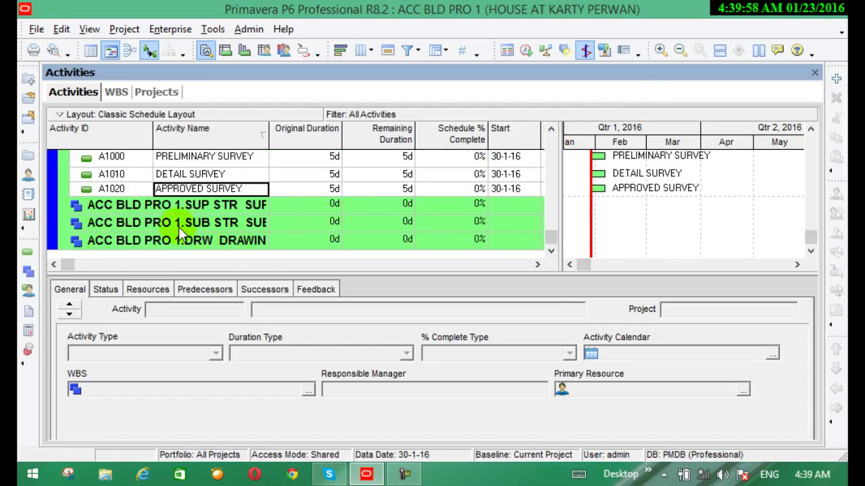
click(234, 242)
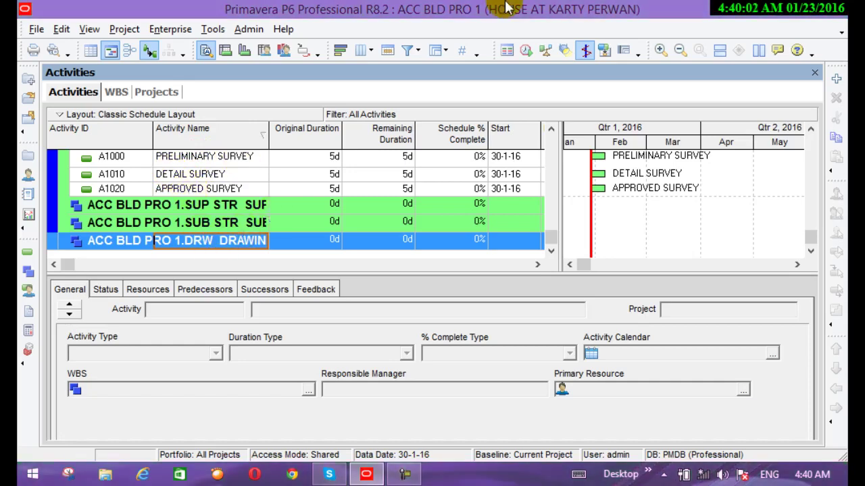
click(180, 203)
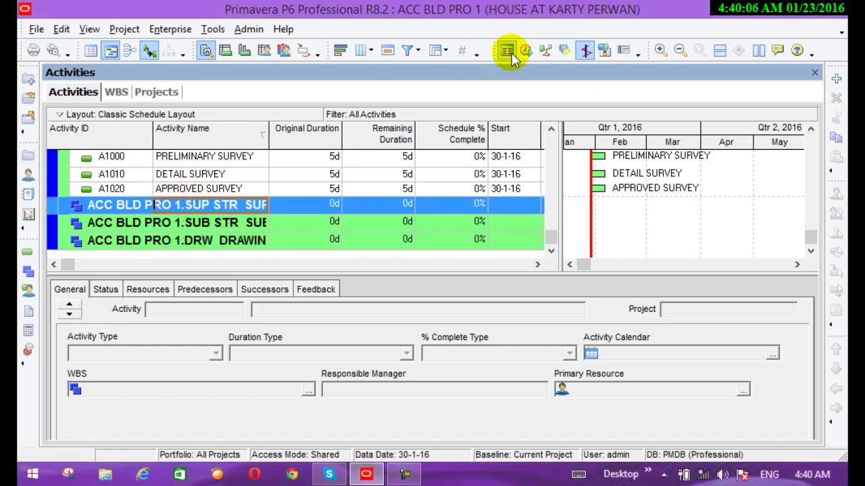
click(437, 52)
click(460, 68)
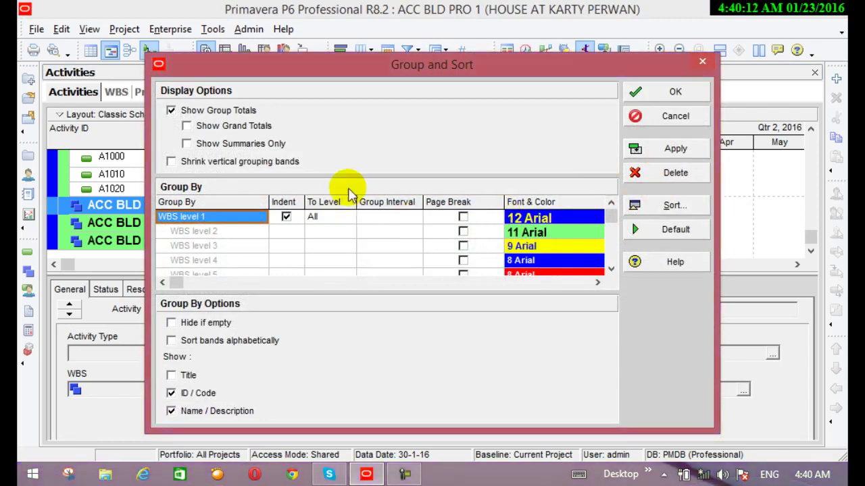
click(682, 205)
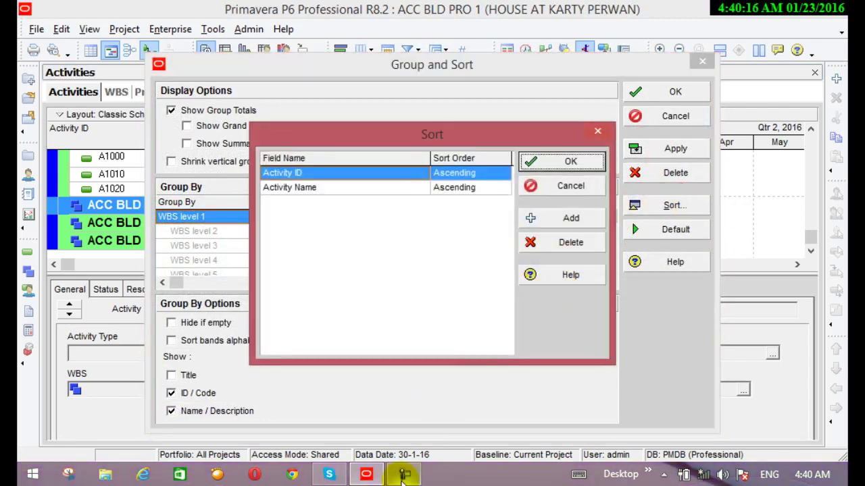
click(404, 474)
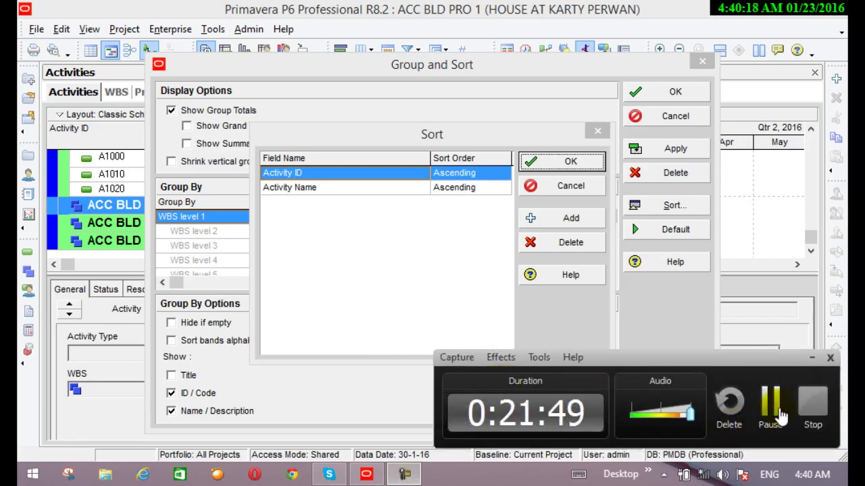
click(772, 405)
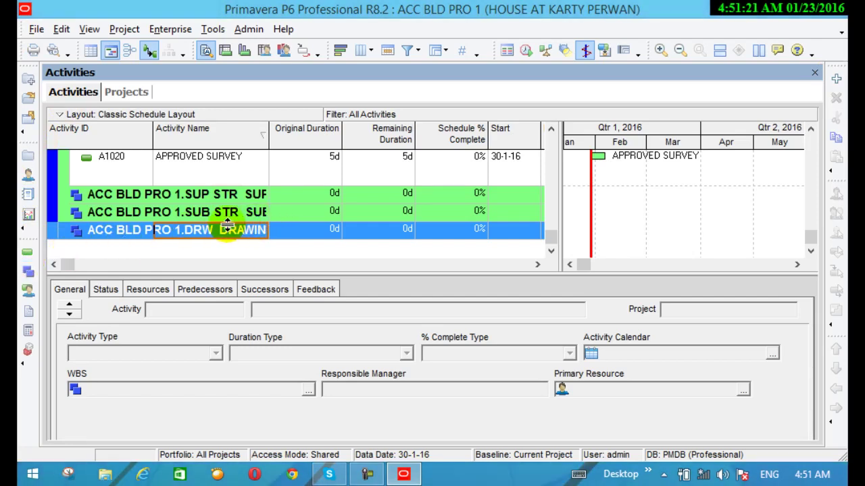
Step: Add an activity under the DRAWINGS WBS element and name it rough drawing
click(837, 79)
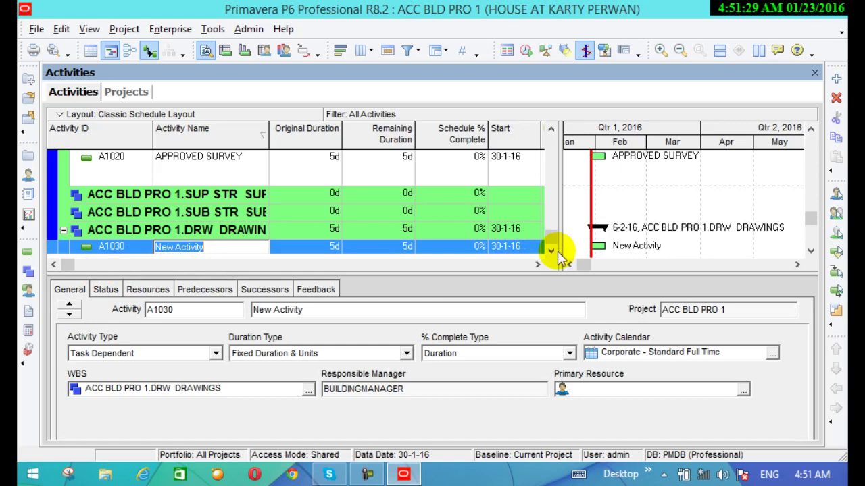
click(213, 250)
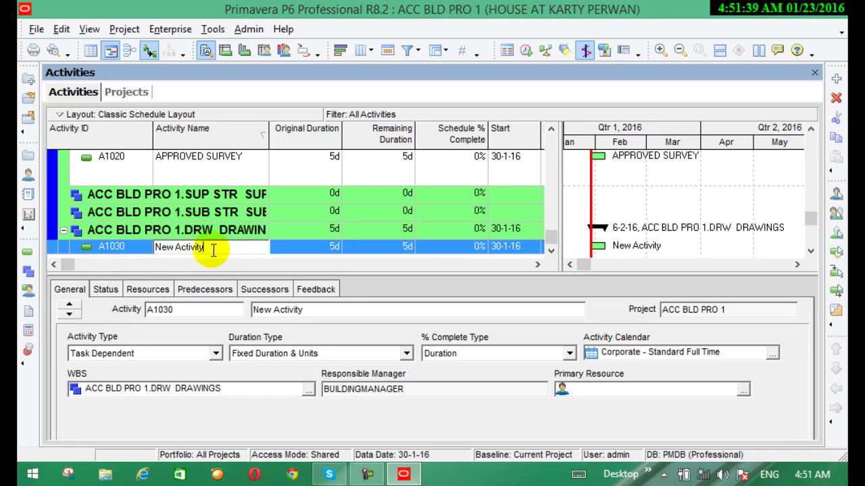
text(rough)
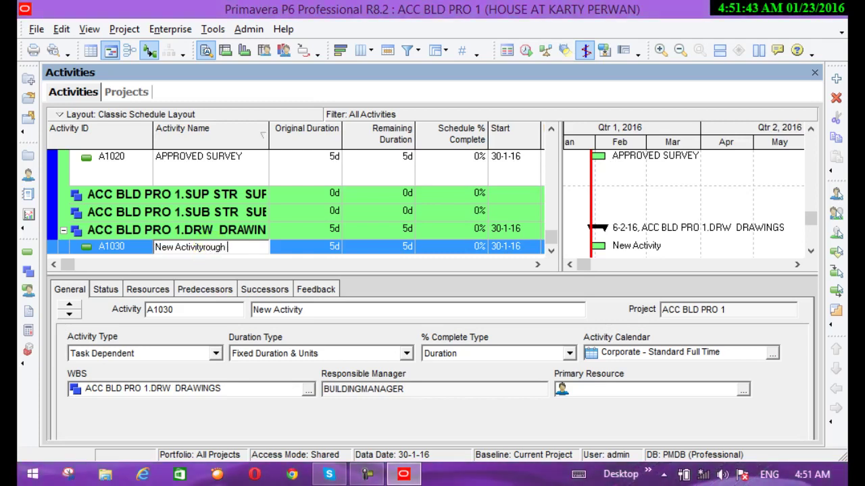
double_click(246, 247)
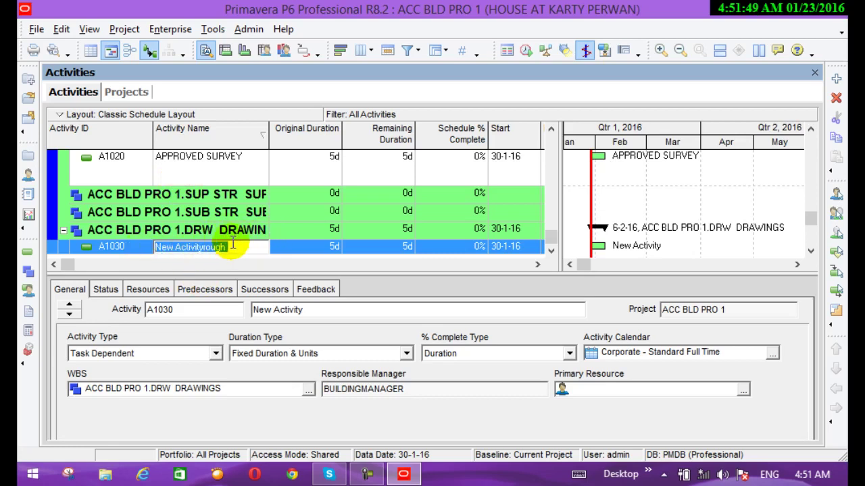
text(r)
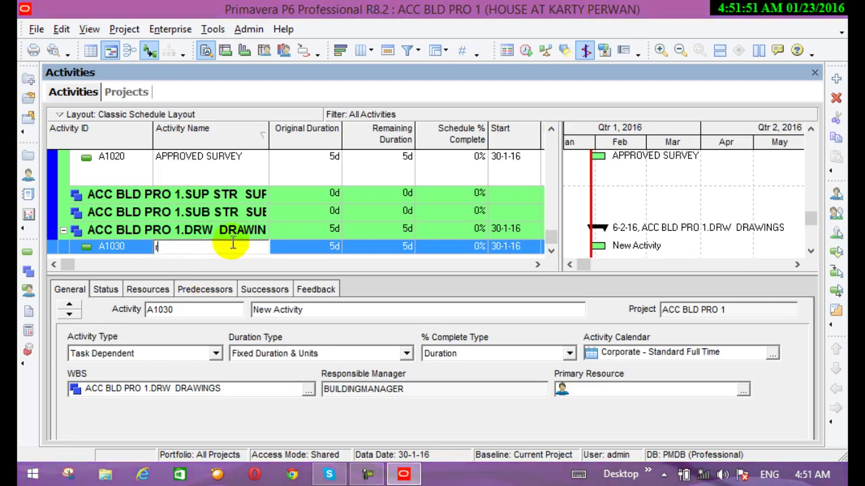
text(ough drawing)
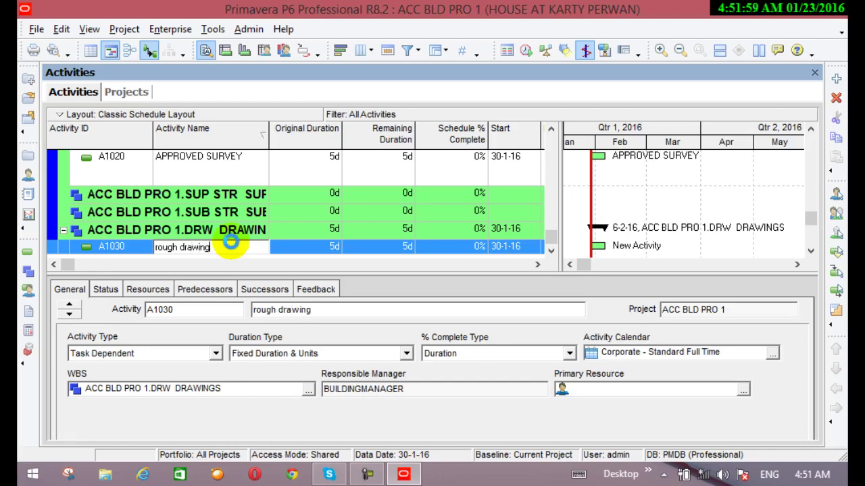
key(Return)
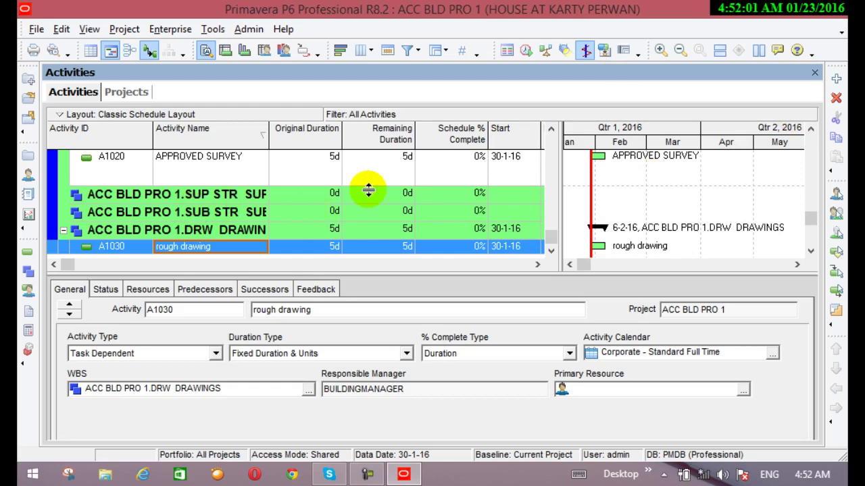
Step: Add a second activity under the DRAWINGS WBS element and name it detail darwing
click(836, 80)
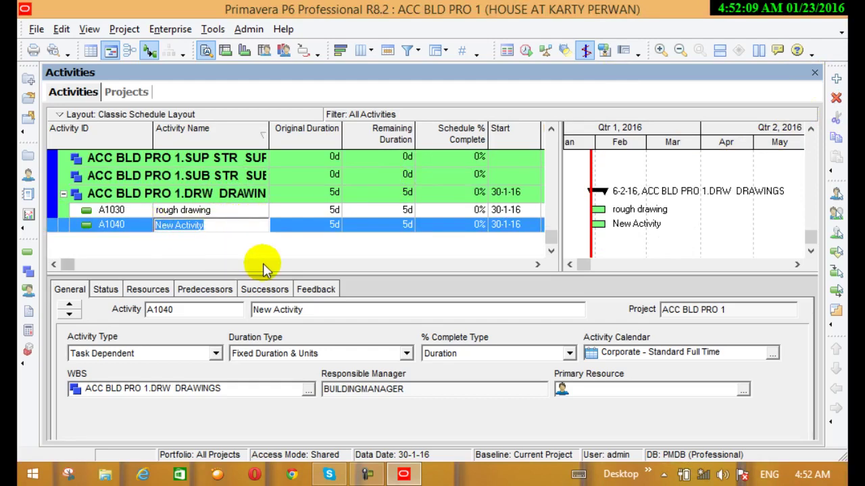
text(de)
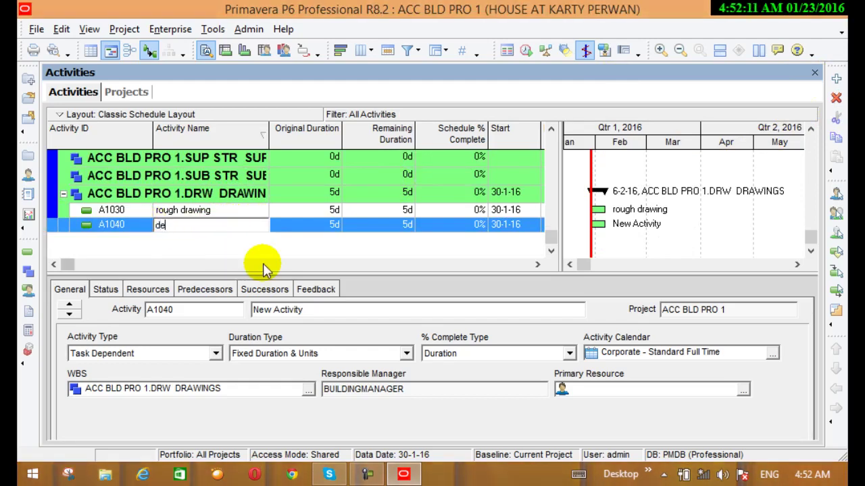
text(tail darwin)
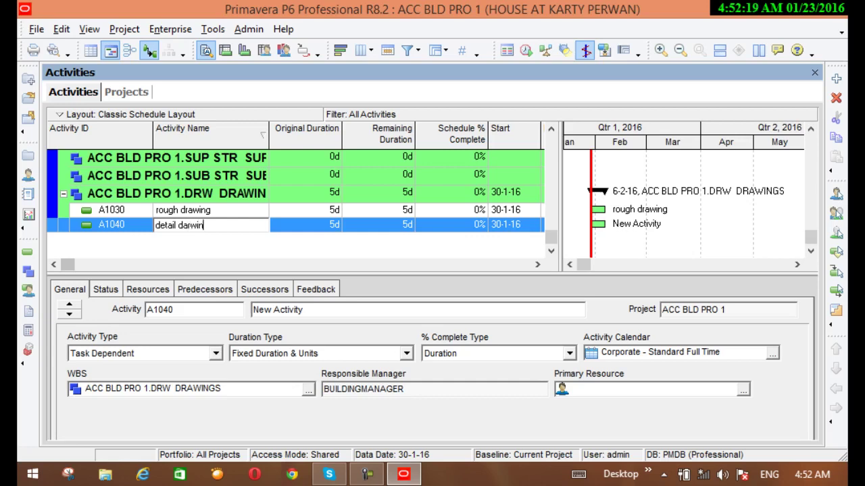
text(g)
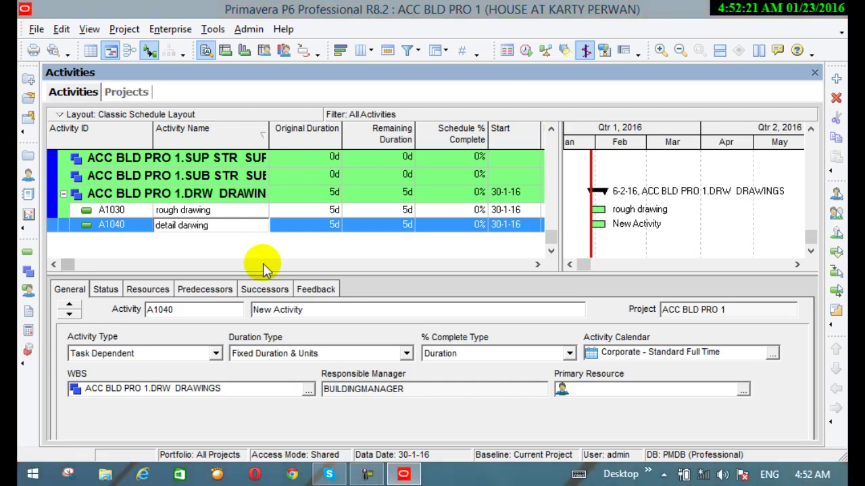
click(262, 269)
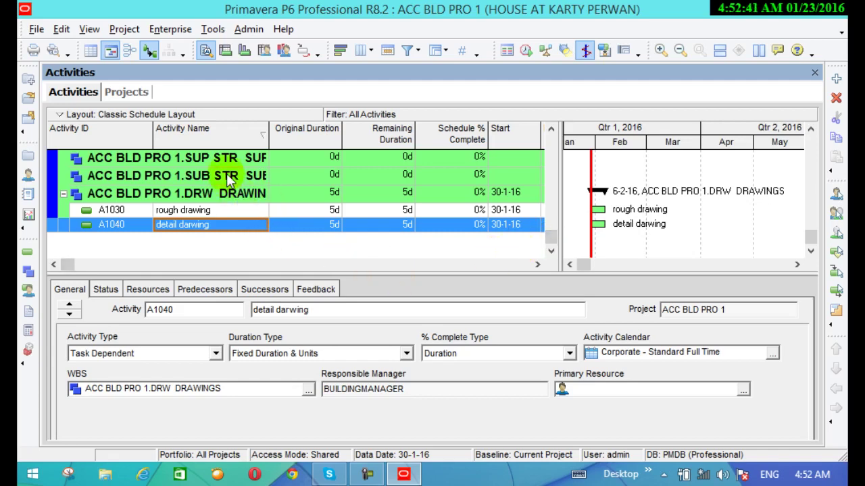
Step: Add an activity under the SUB STRUCTURES WBS element and name it layouting
click(247, 160)
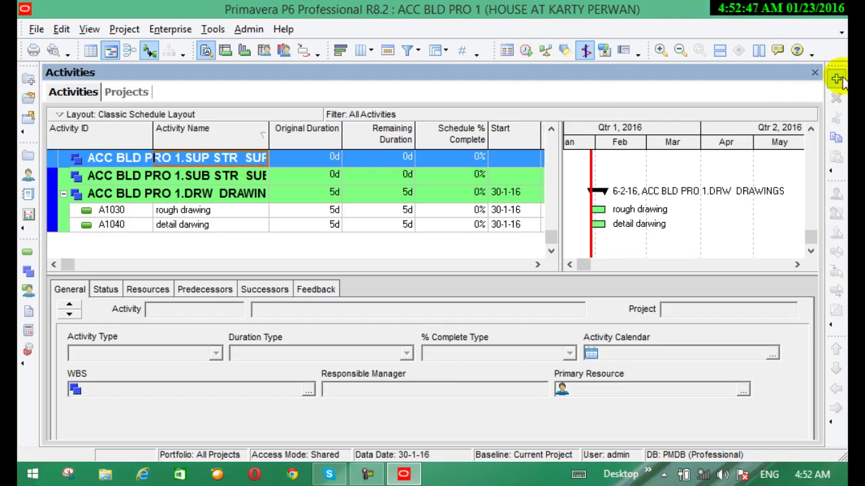
click(171, 178)
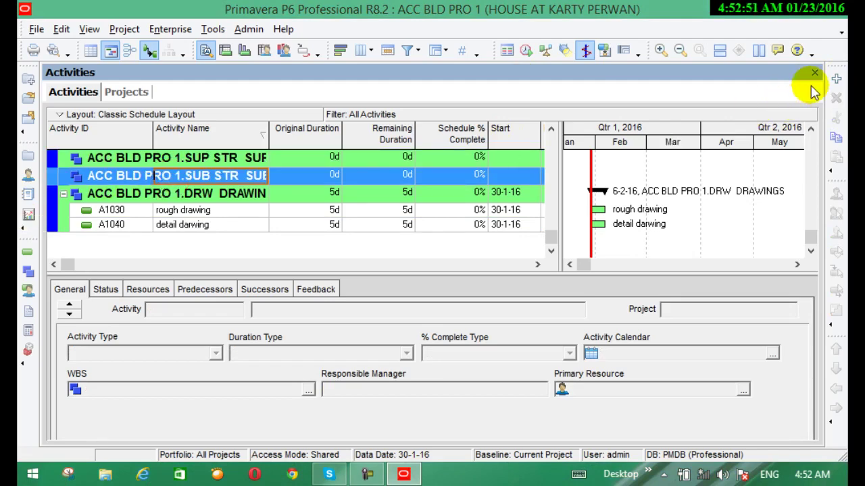
click(835, 77)
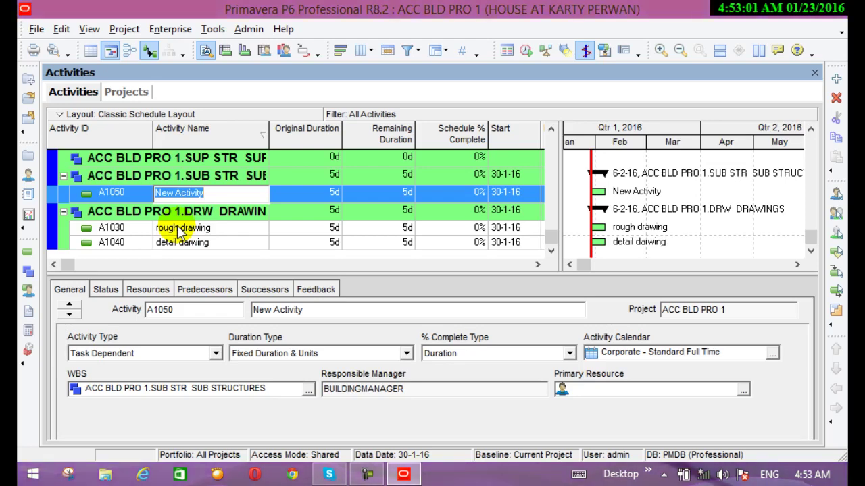
text(lay)
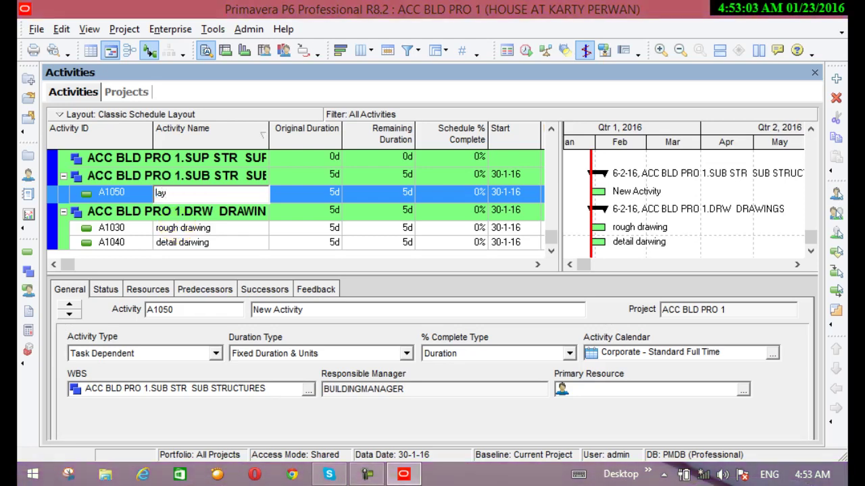
text(outing)
click(175, 226)
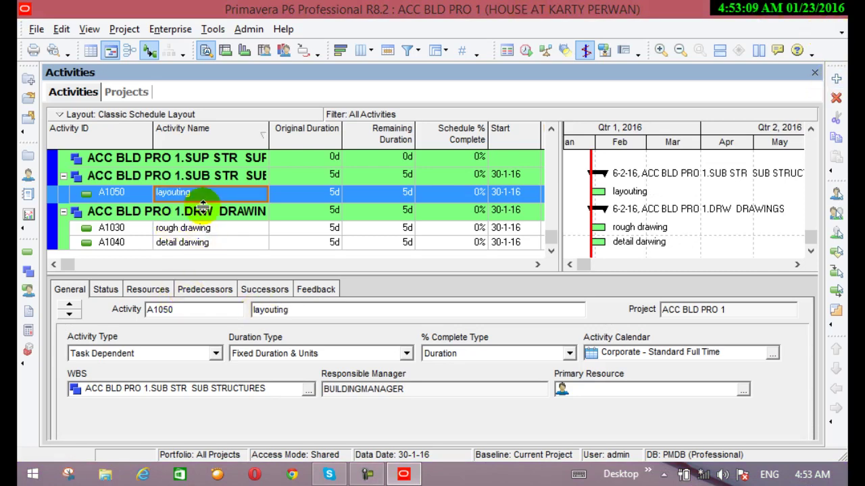
Step: Add another activity under the SUB STRUCTURES WBS element and name it excavation
click(835, 79)
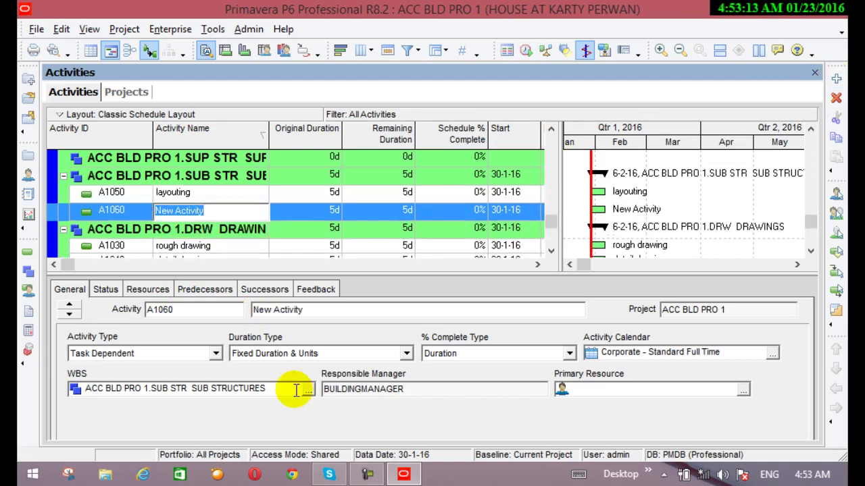
text(exc)
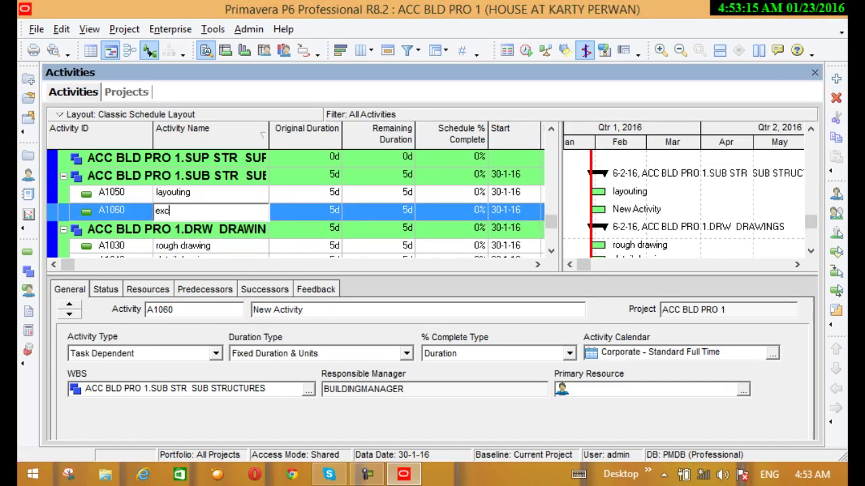
text(avation)
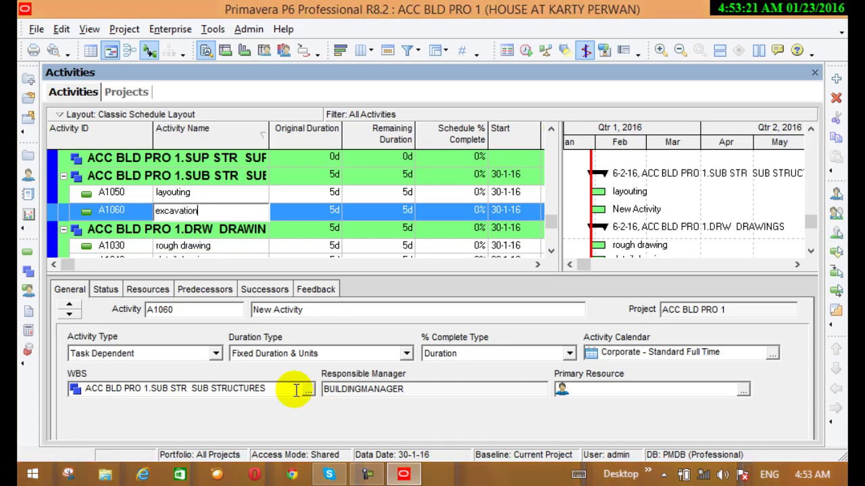
key(Return)
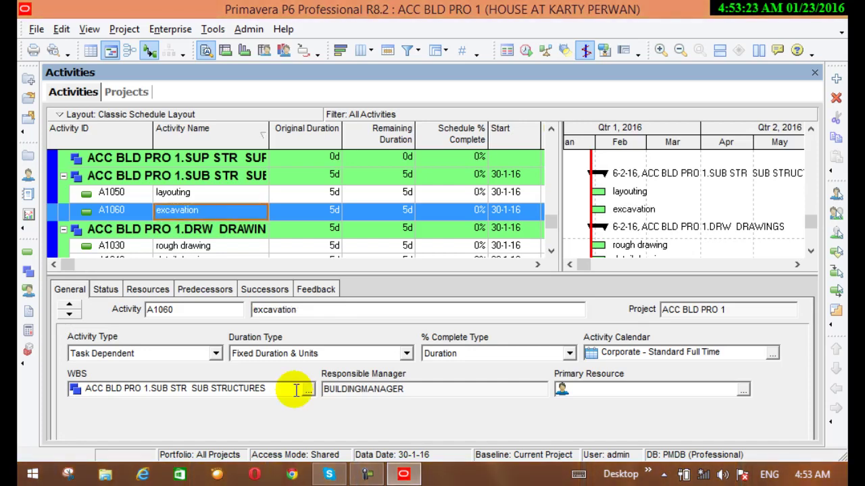
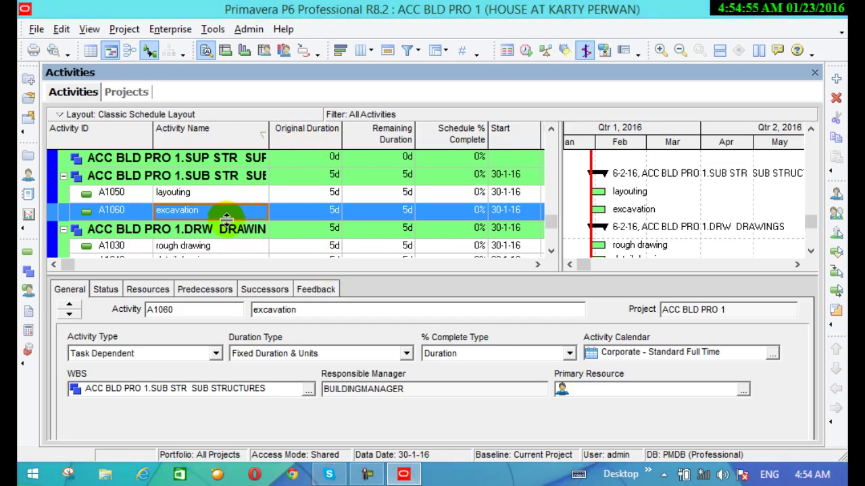
Step: Add an activity under the SUPER STRUCTURES WBS element and name it brick work in super structure
click(229, 157)
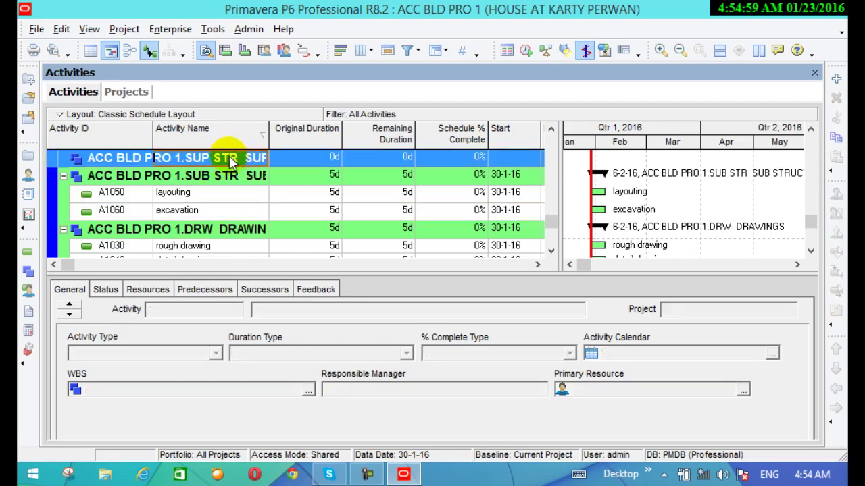
click(836, 80)
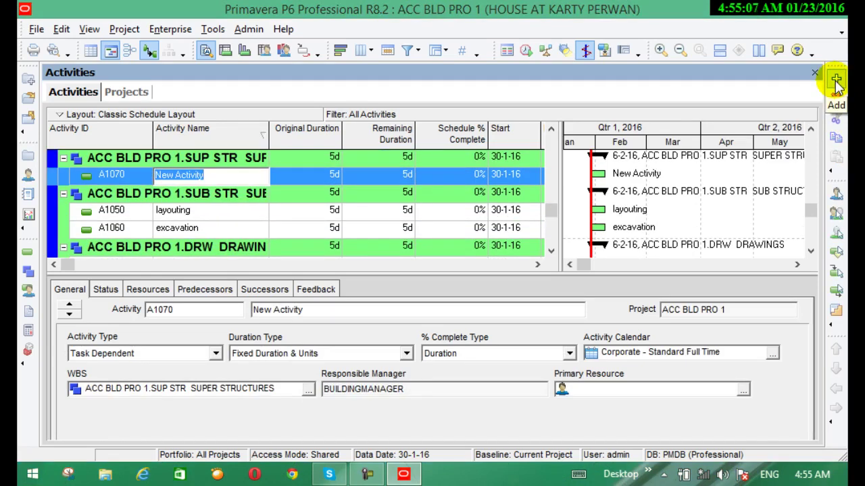
text(b)
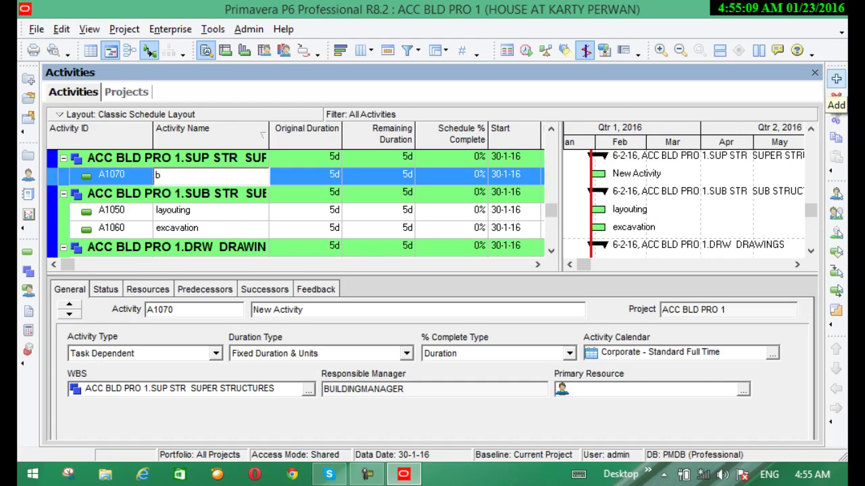
text(rick w)
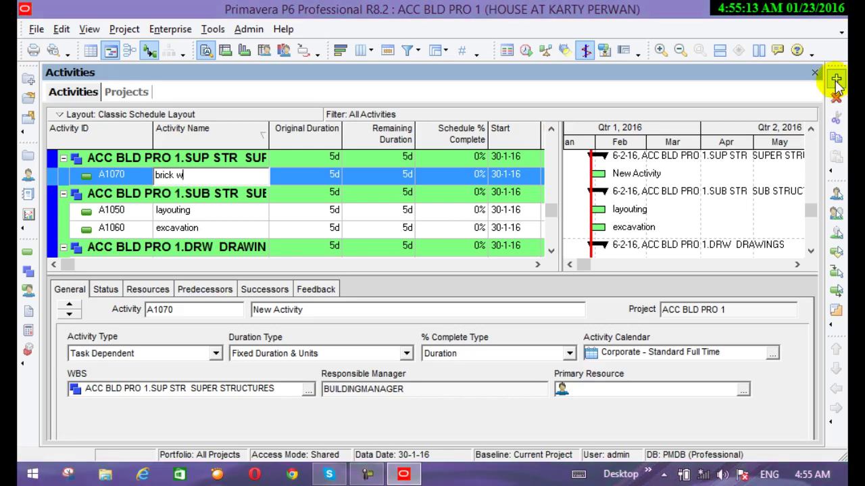
text(ork )
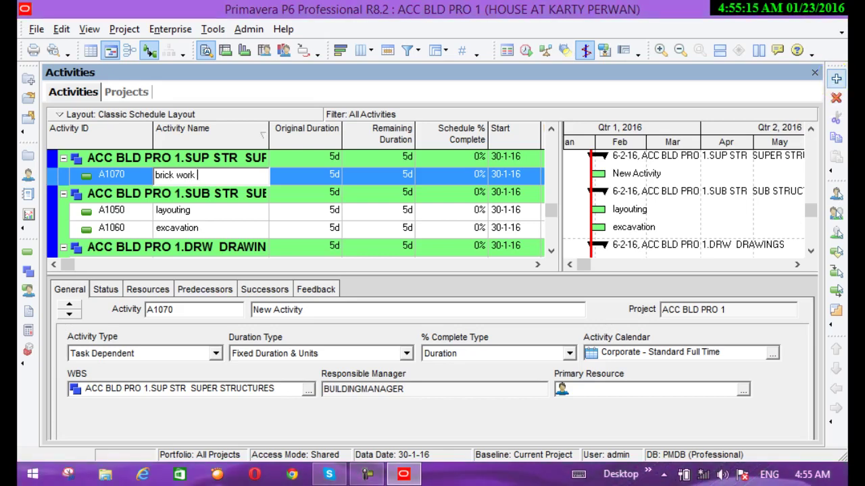
text(in super st)
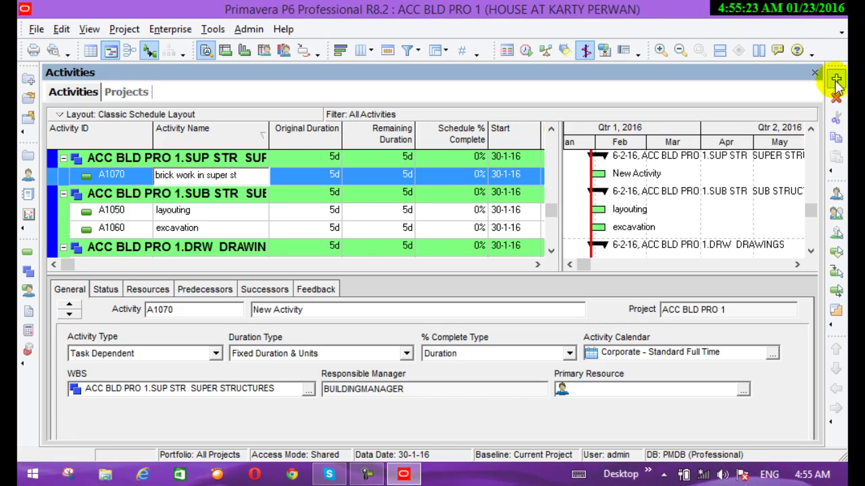
text(ruct)
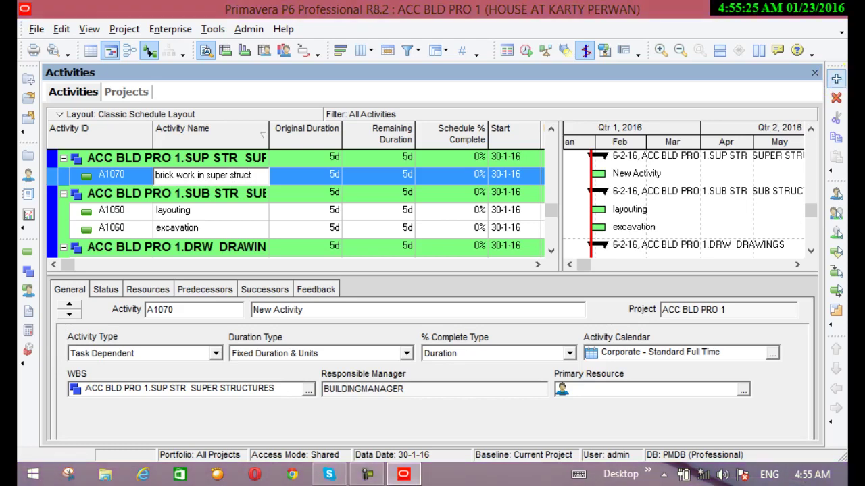
text(ure)
key(Return)
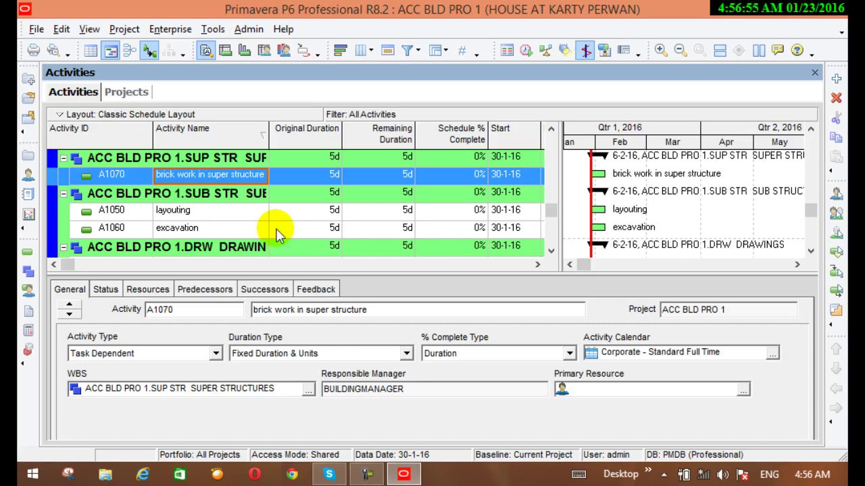
Step: Open the GCC BLD PRO 1 project from the building projects of the GCC enterprise node and show its activities
click(552, 251)
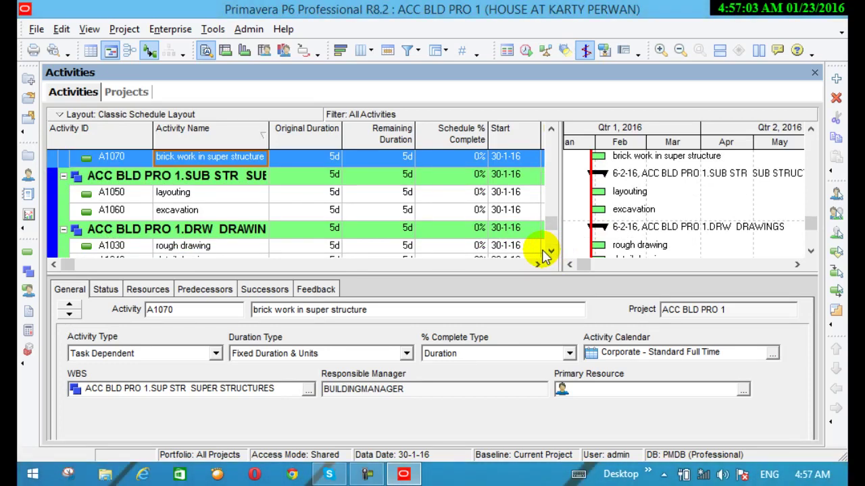
scroll(545, 257, up, 1)
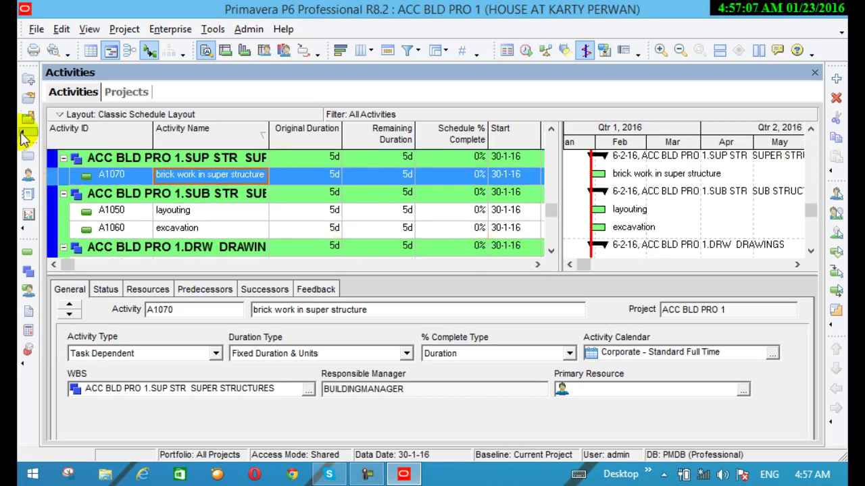
click(27, 158)
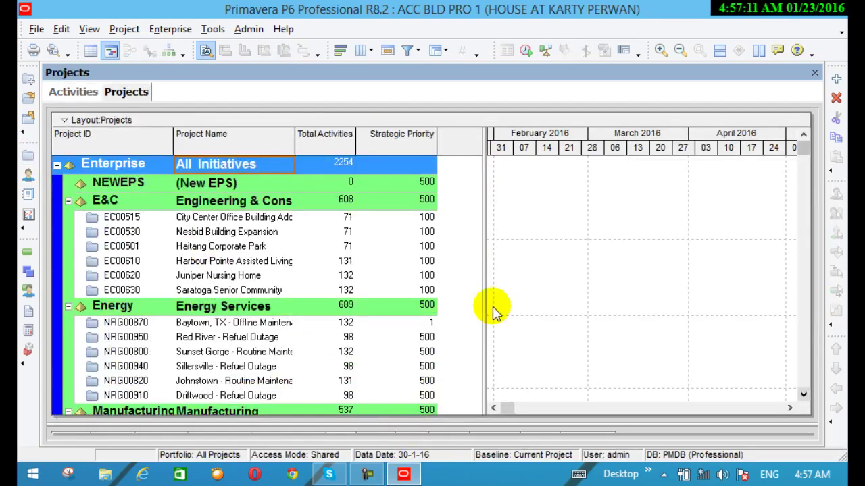
scroll(458, 356, down, 1)
scroll(458, 357, down, 5)
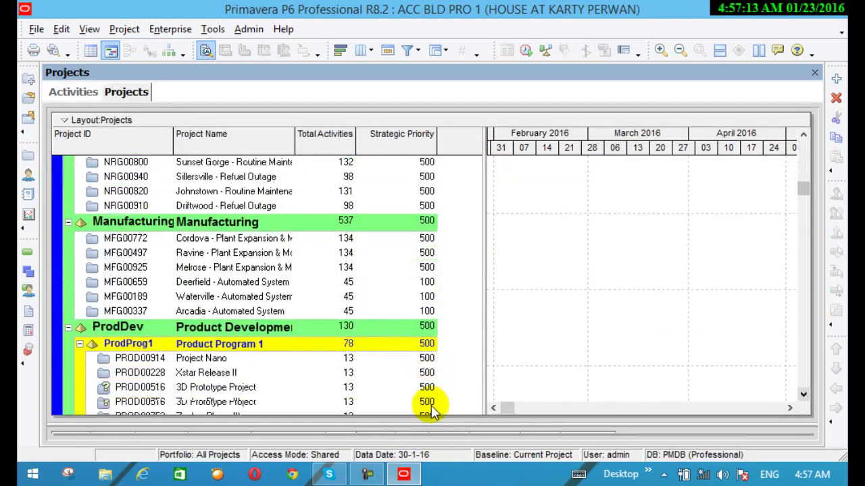
scroll(427, 412, down, 5)
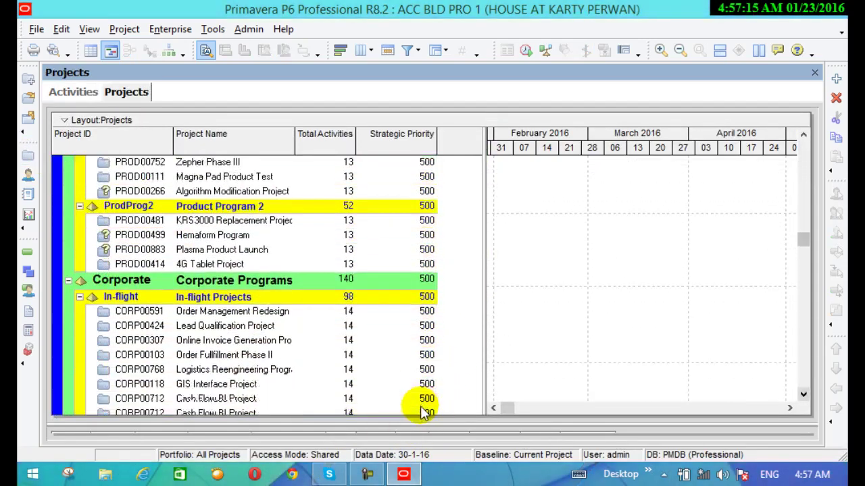
scroll(419, 410, down, 6)
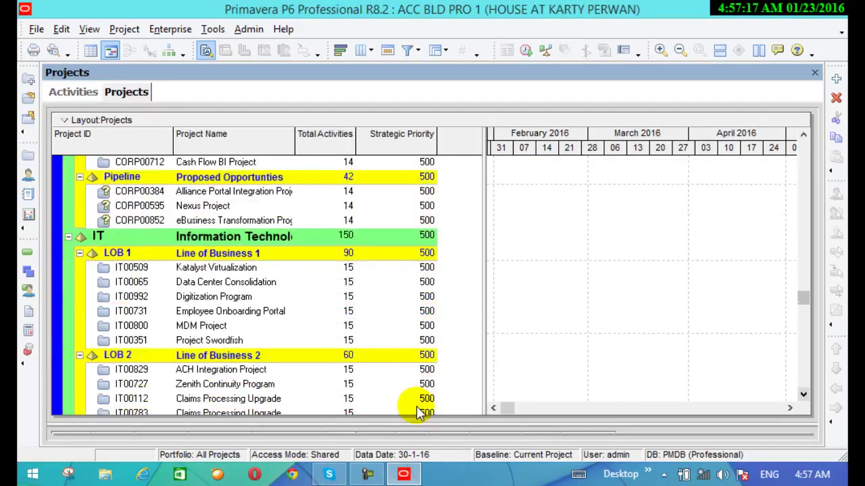
scroll(408, 408, down, 6)
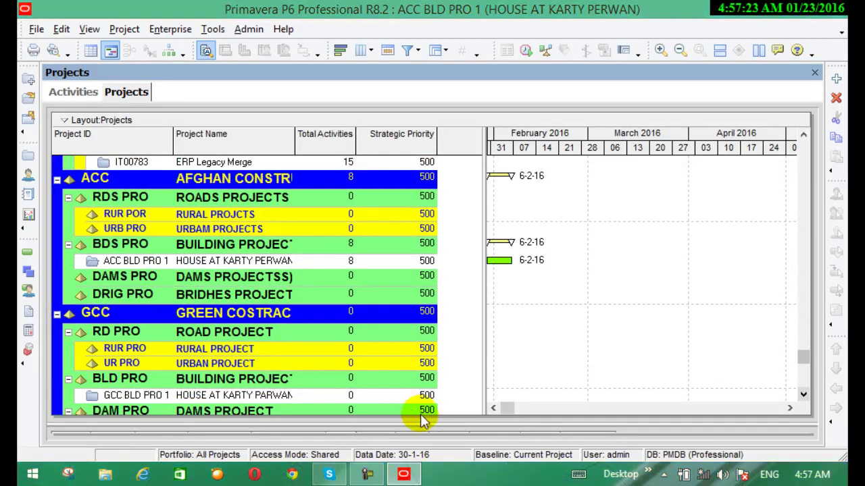
scroll(422, 412, down, 2)
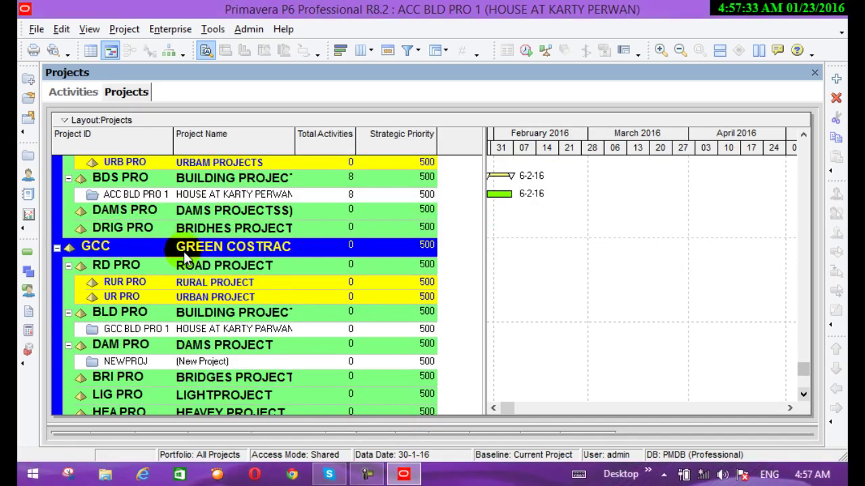
scroll(188, 256, down, 1)
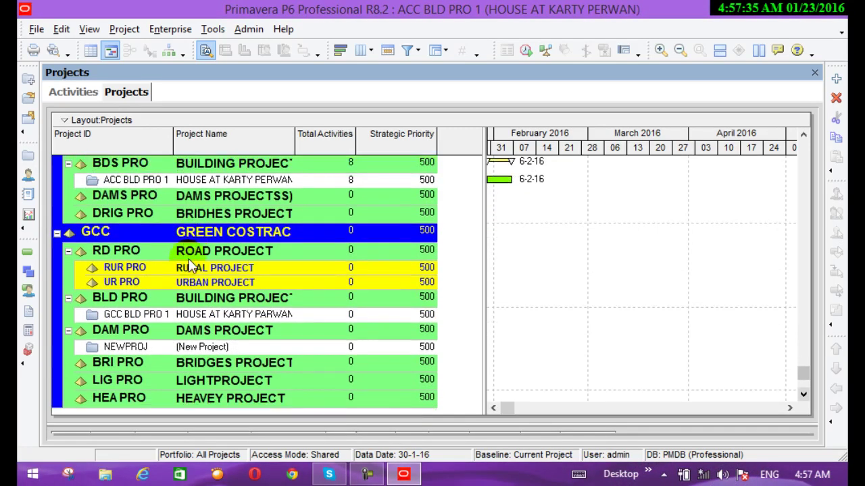
click(213, 316)
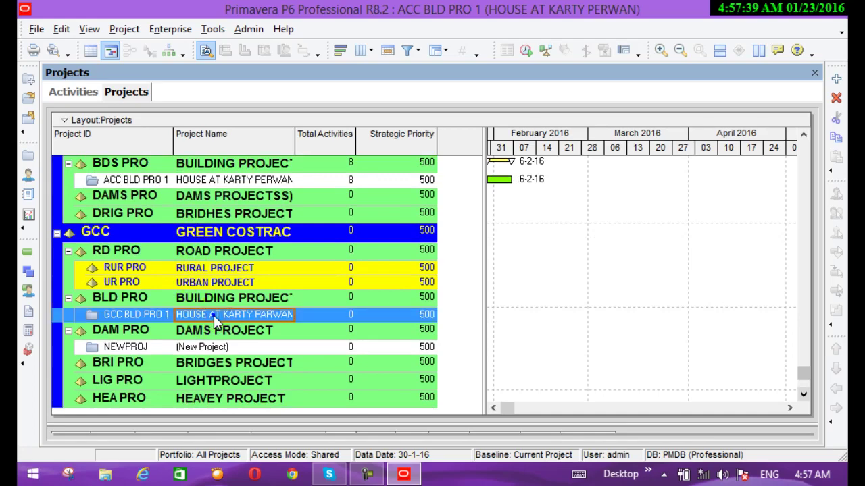
right_click(212, 316)
click(286, 65)
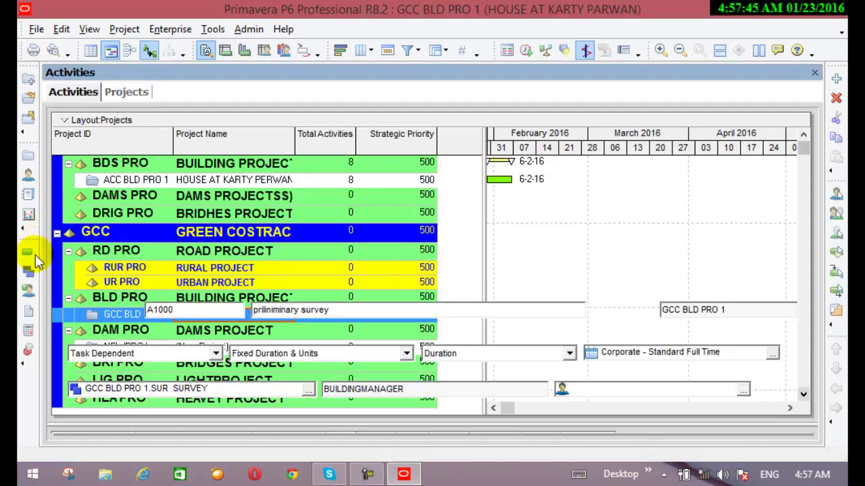
scroll(247, 280, down, 1)
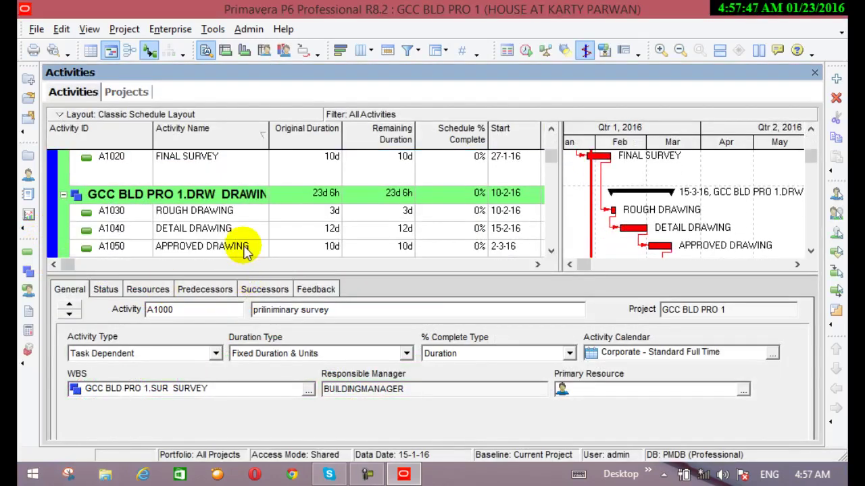
Step: Review the activities, durations and start dates under the SURVEY, DRAWING and SUB STRUCTURES WBS elements of GCC BLD PRO 1
scroll(245, 247, down, 1)
scroll(246, 239, up, 1)
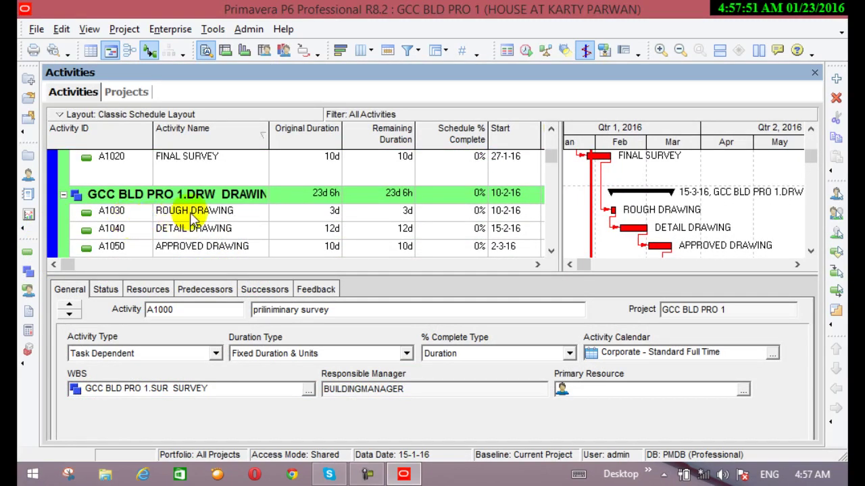
scroll(191, 217, up, 1)
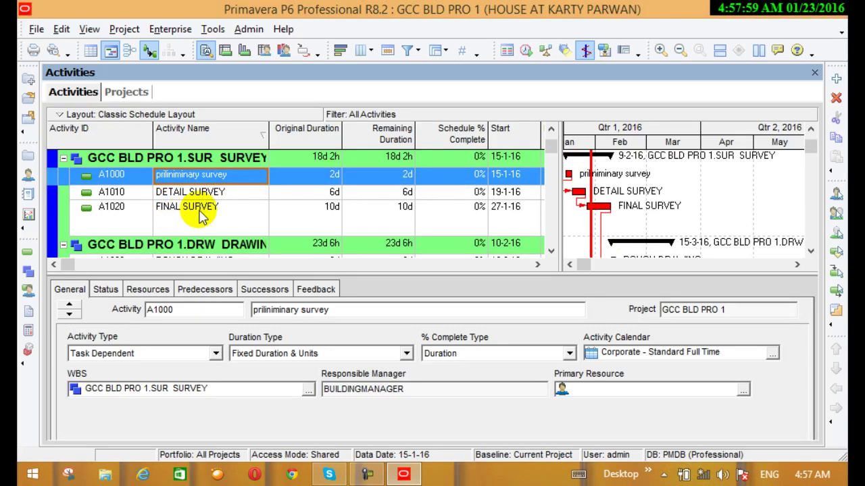
scroll(200, 215, down, 3)
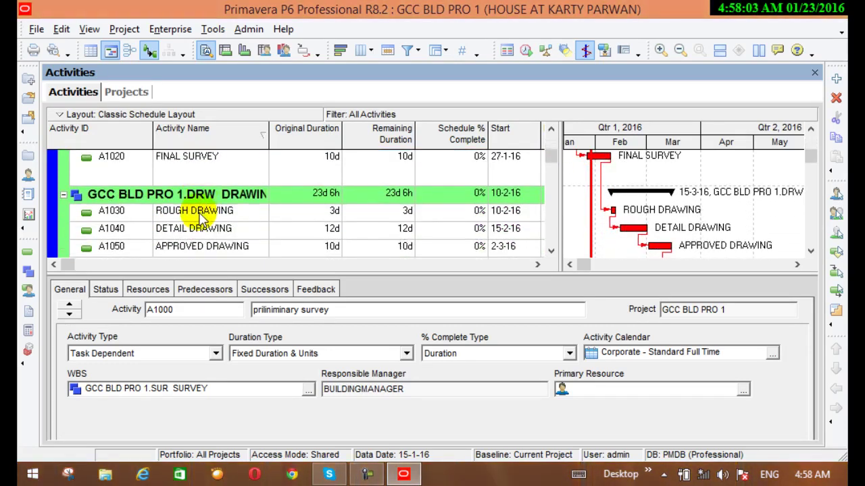
scroll(200, 220, down, 1)
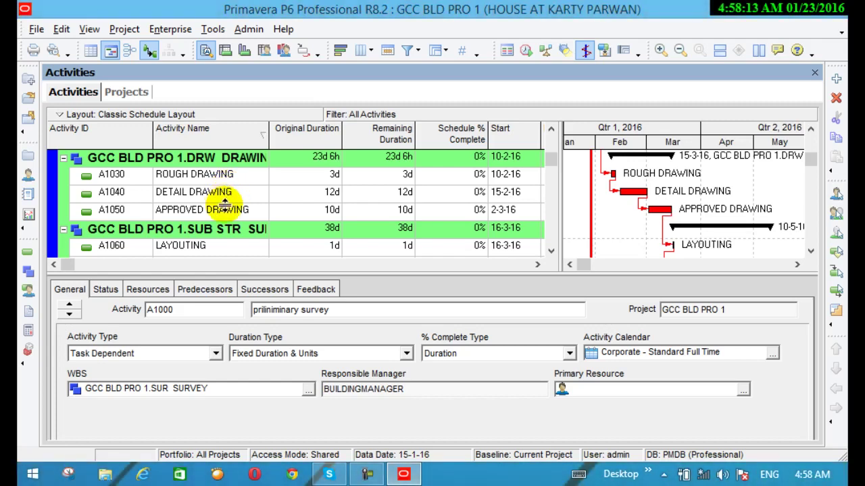
scroll(209, 215, down, 1)
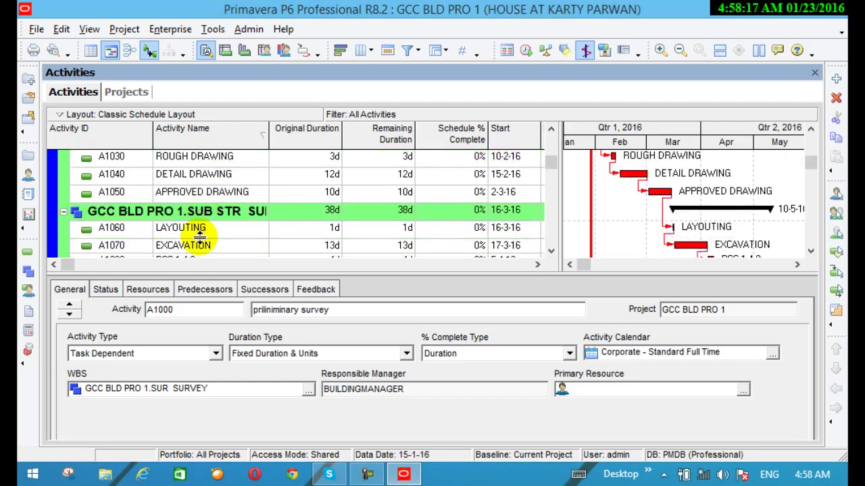
scroll(239, 231, down, 1)
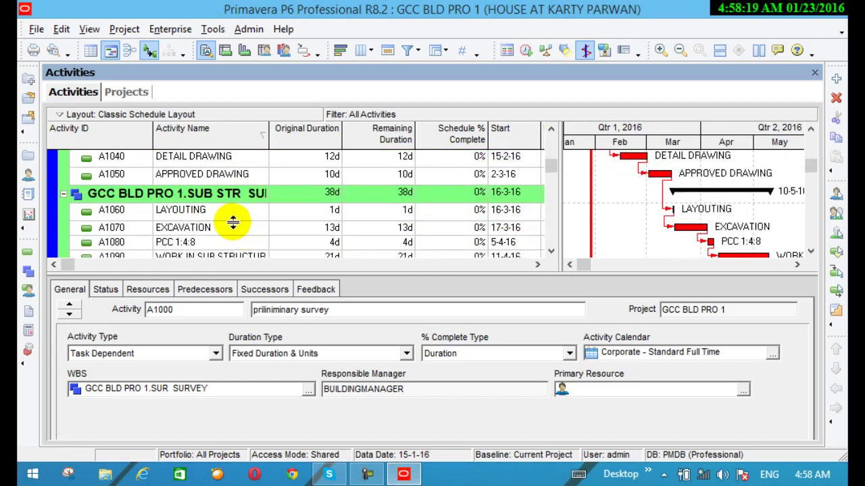
scroll(230, 218, down, 1)
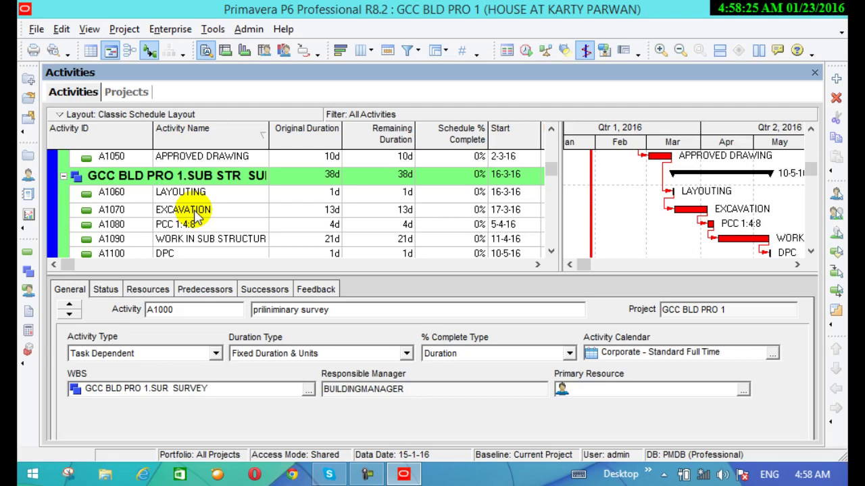
click(181, 179)
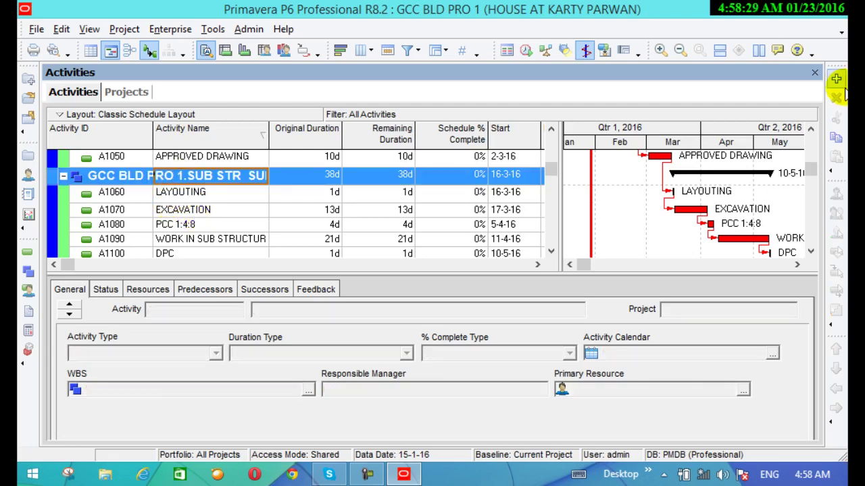
scroll(196, 211, down, 1)
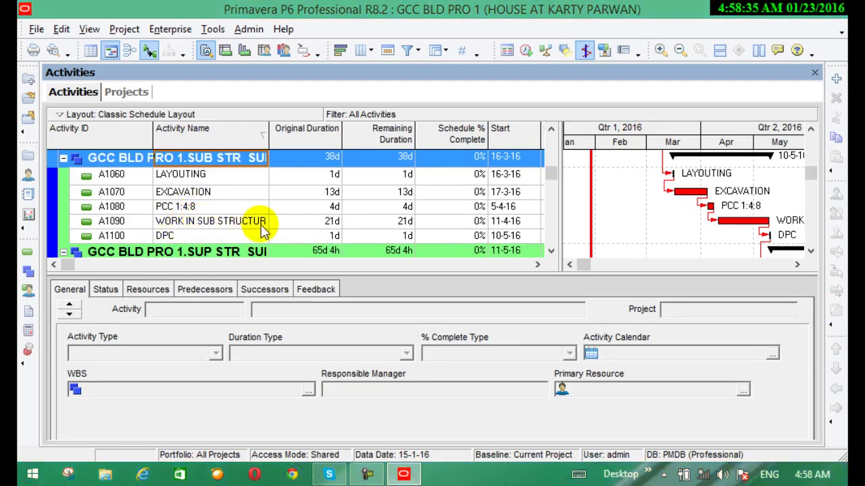
scroll(243, 231, down, 1)
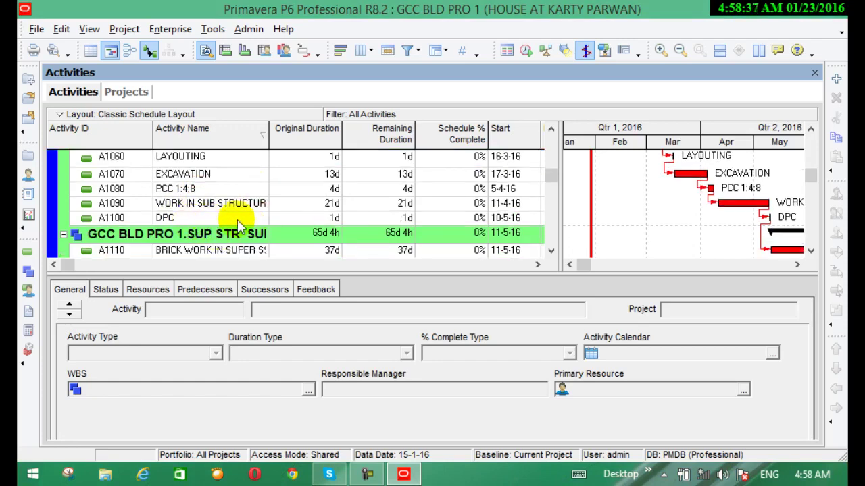
Step: Examine the activities and their durations under the SUPER STRUCTURES and FINISHING WBS elements, through to the sanitary fixtures activity
click(551, 251)
click(551, 250)
click(551, 251)
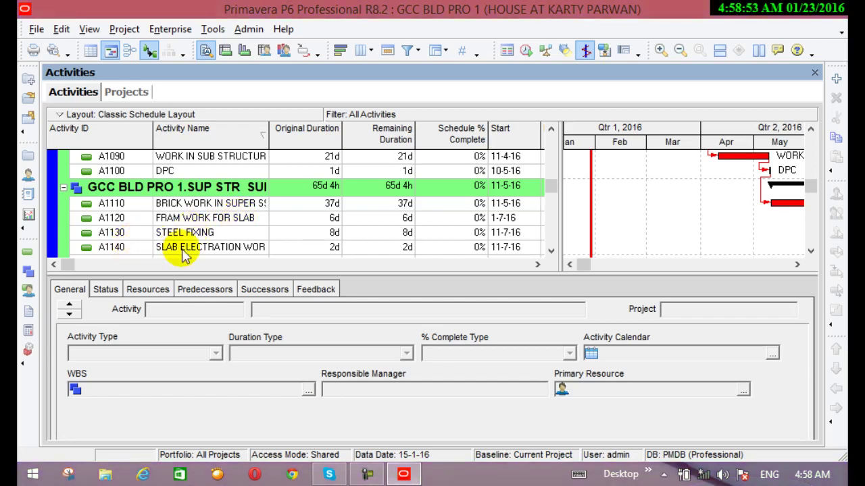
scroll(184, 249, down, 1)
scroll(184, 249, down, 1)
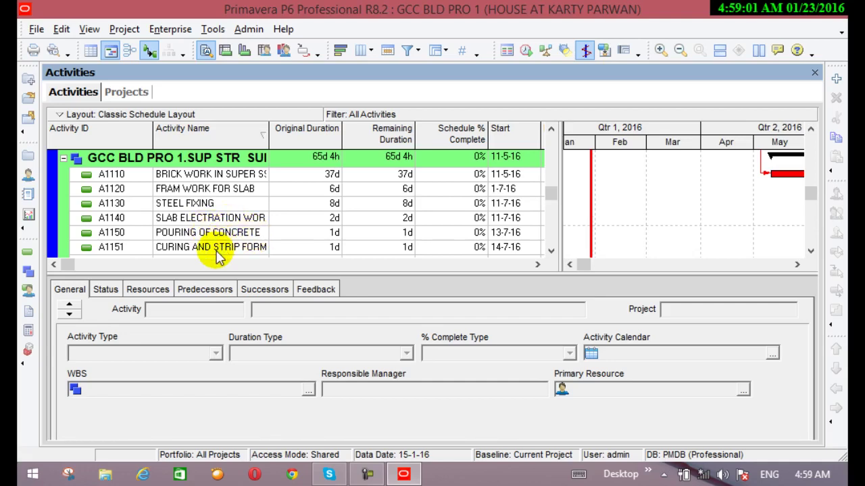
scroll(206, 253, down, 2)
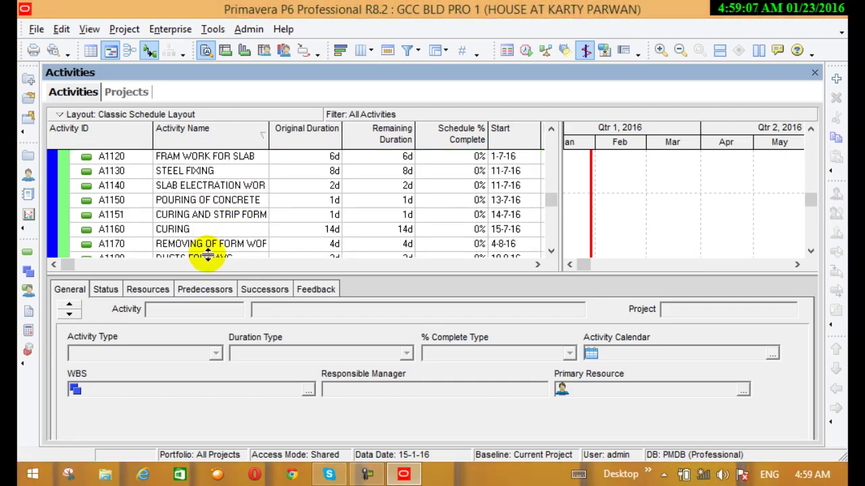
scroll(211, 265, down, 1)
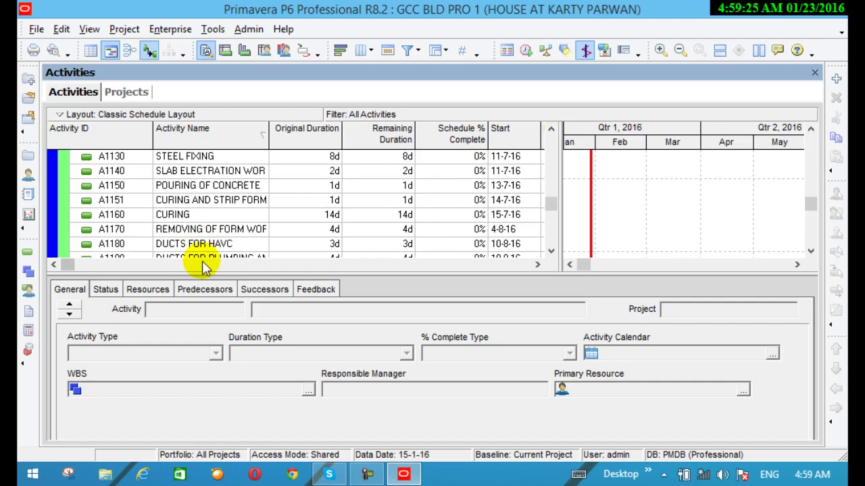
scroll(203, 244, down, 5)
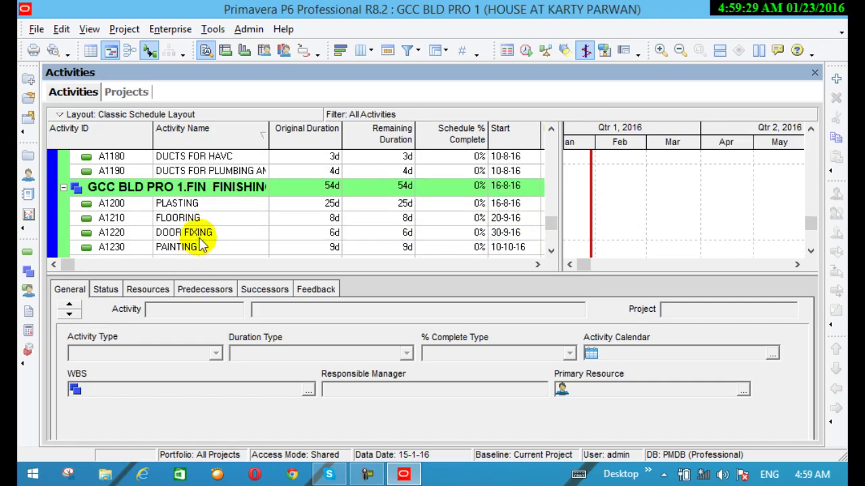
scroll(201, 245, down, 1)
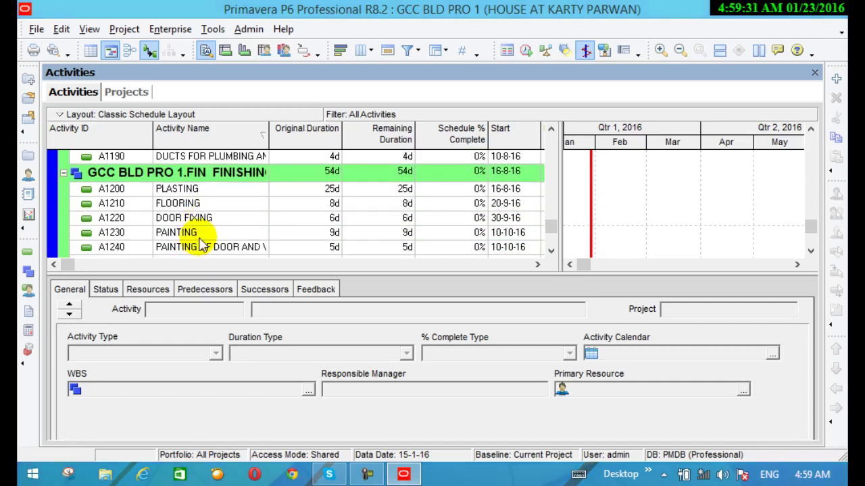
scroll(201, 245, down, 1)
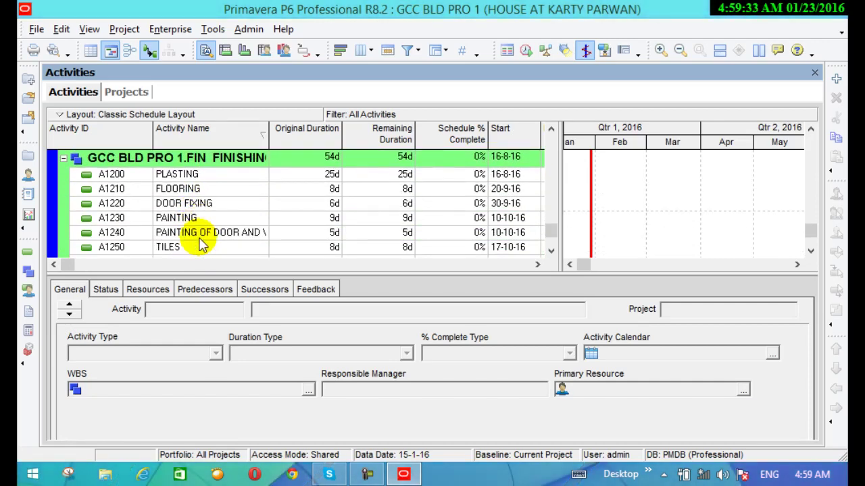
scroll(201, 245, down, 1)
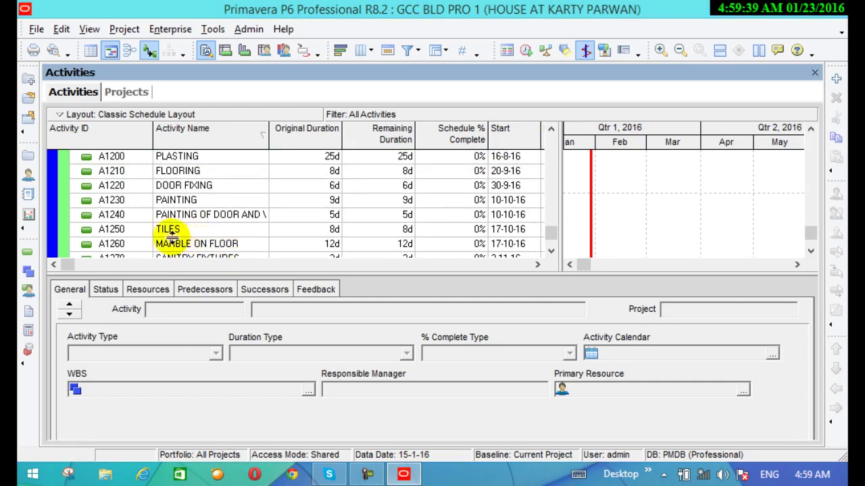
scroll(171, 236, down, 1)
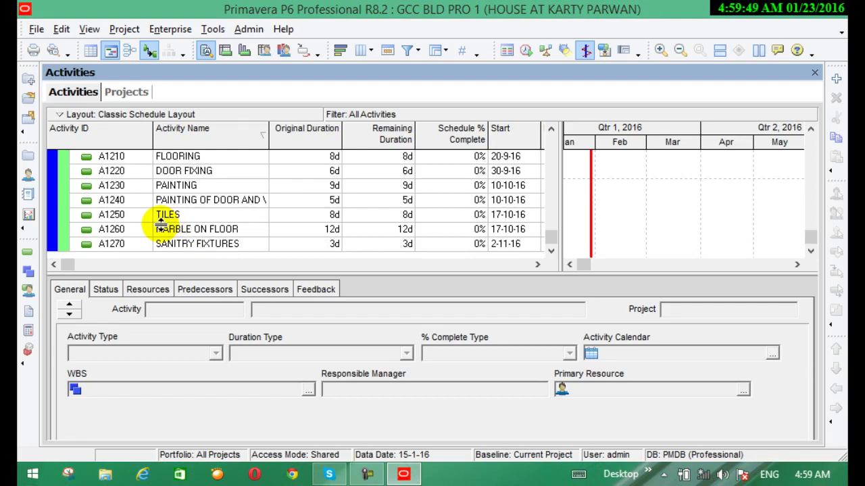
scroll(161, 223, up, 13)
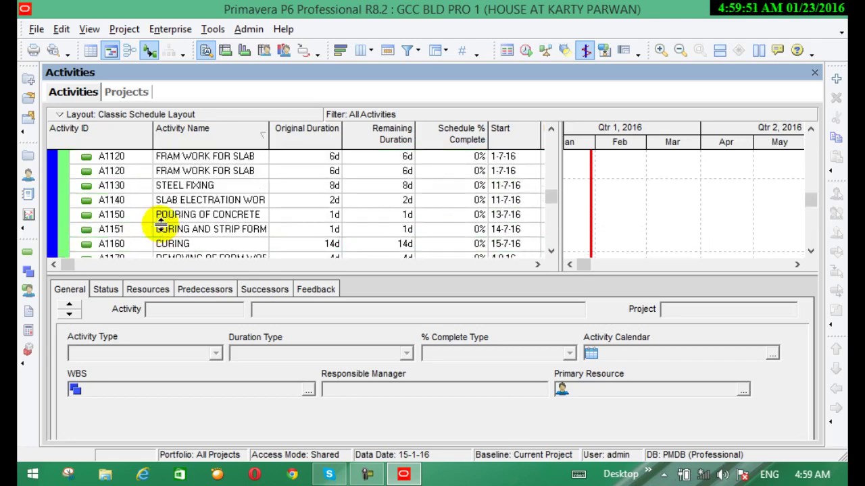
scroll(161, 223, up, 2)
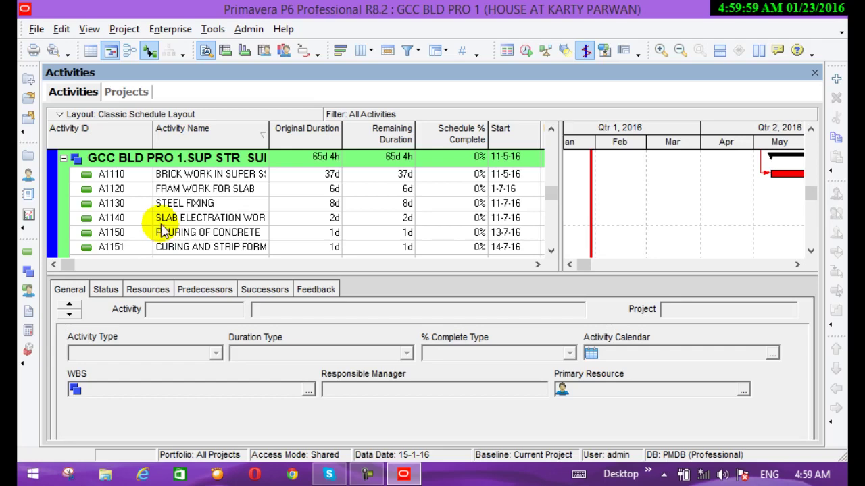
scroll(101, 102, up, 2)
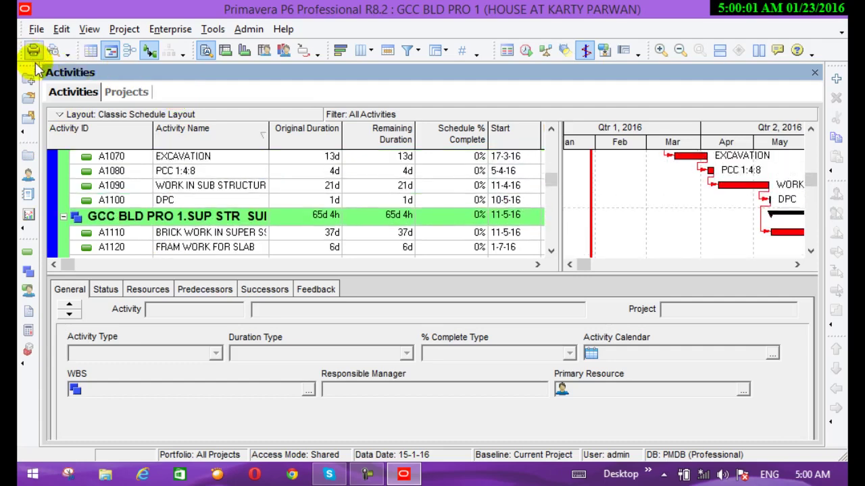
click(359, 477)
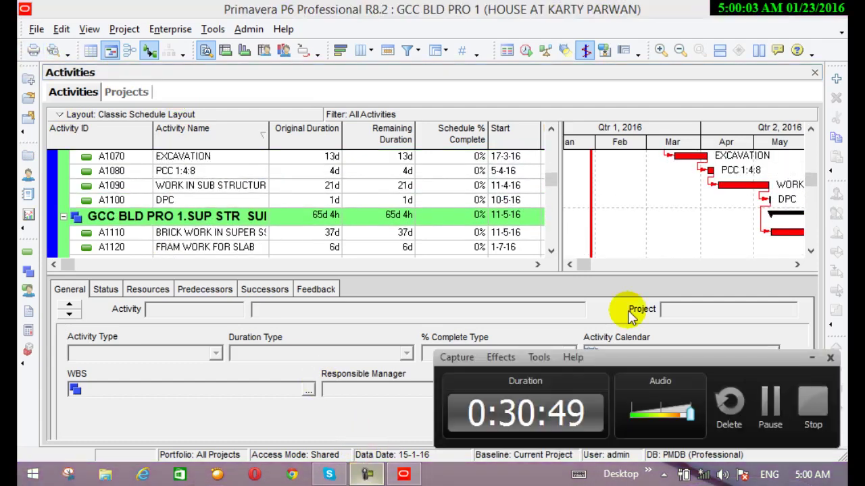